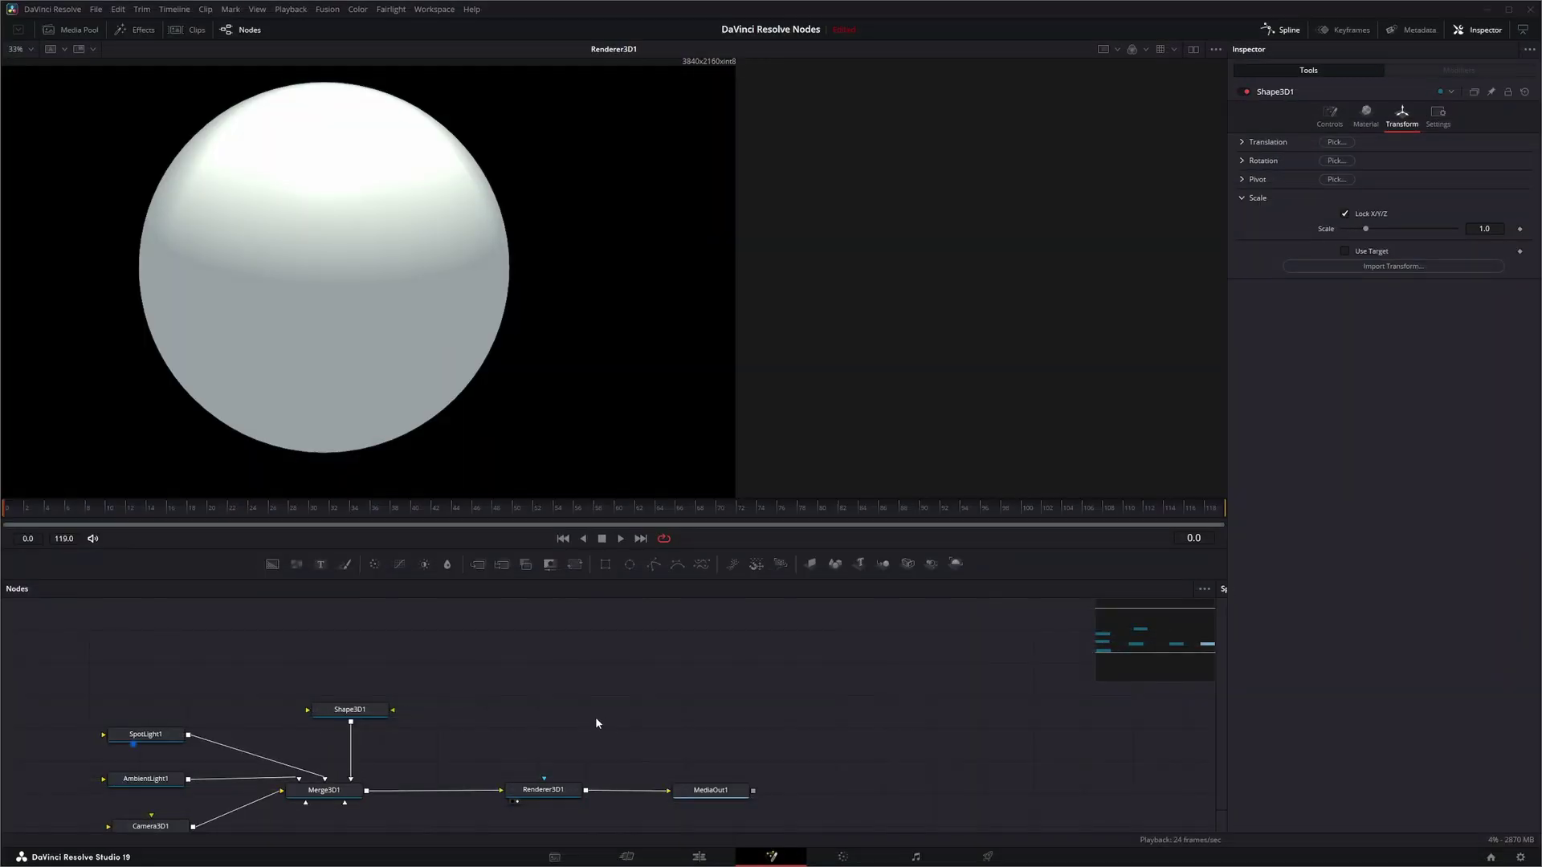
# Add a Gradient 3D node and place Gradient1 above and left of Shape3D1
pyautogui.hscroll(2, 596, 722)
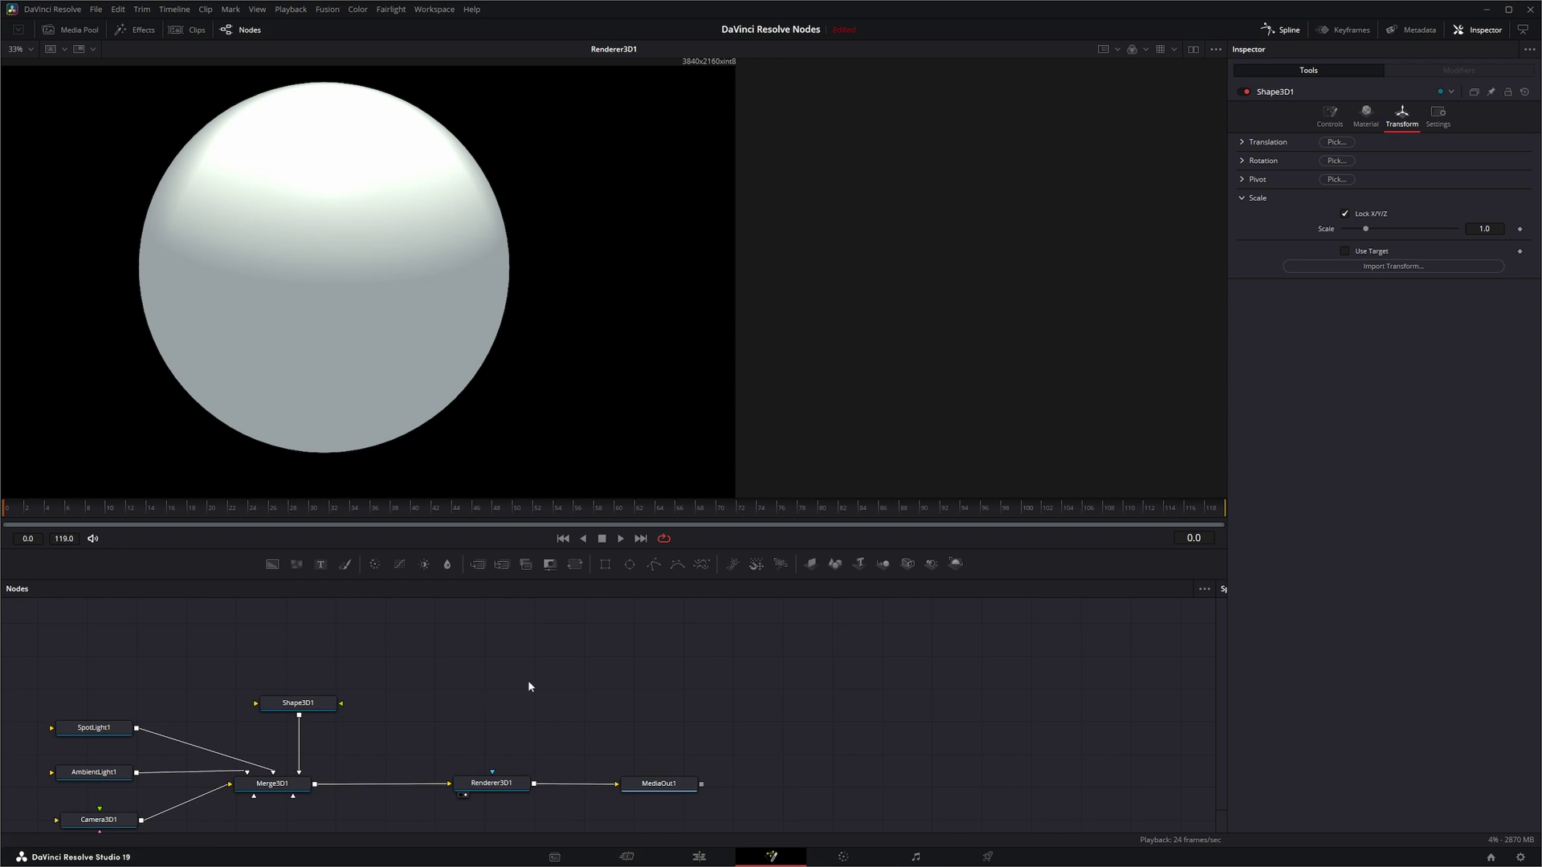
pyautogui.hotkey('shift', 'space')
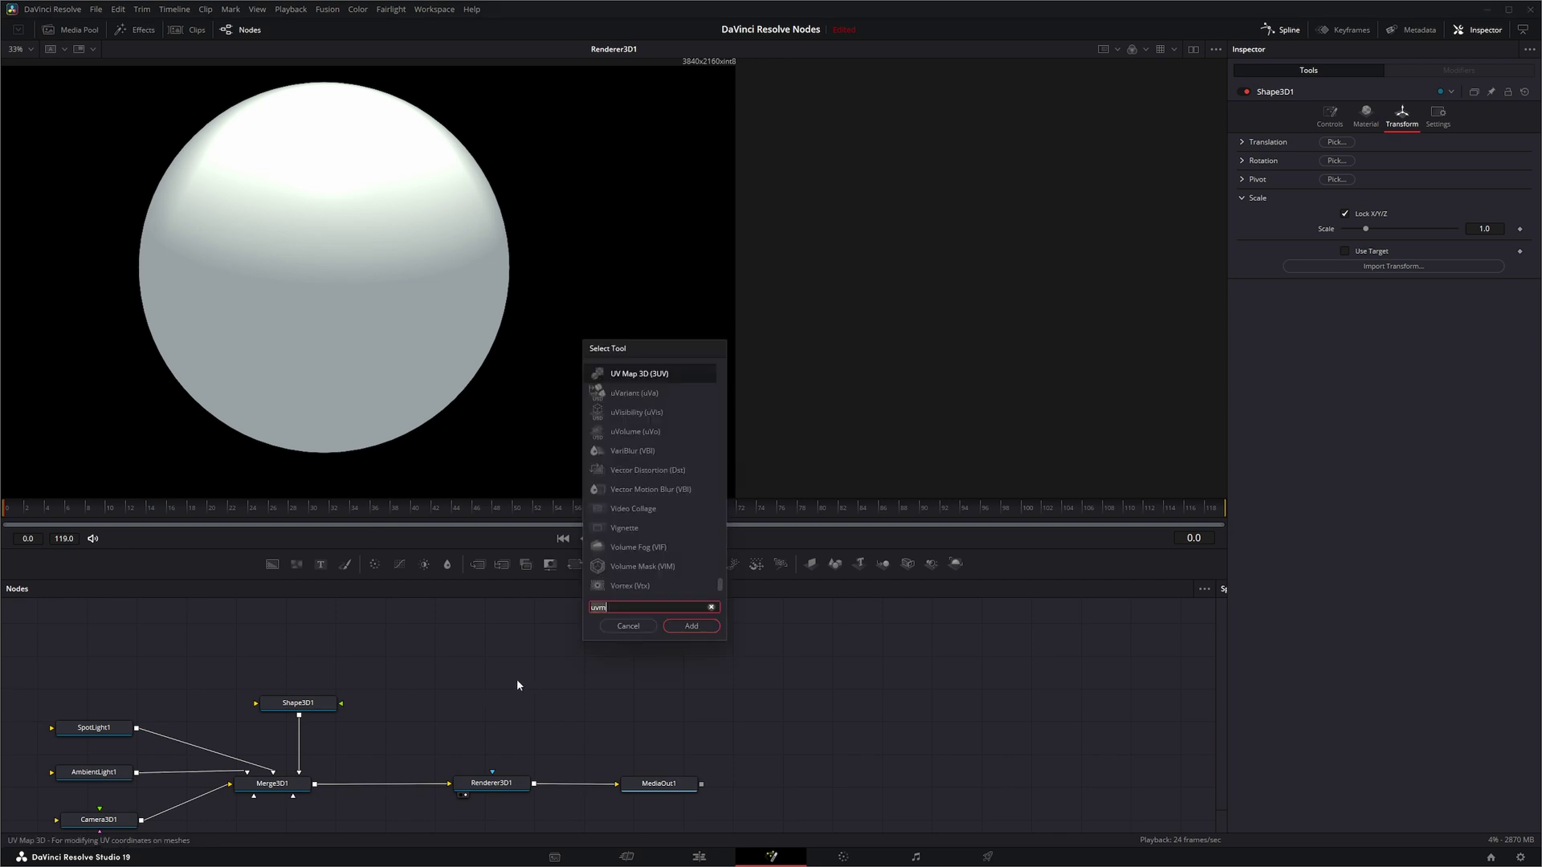
pyautogui.write('gra')
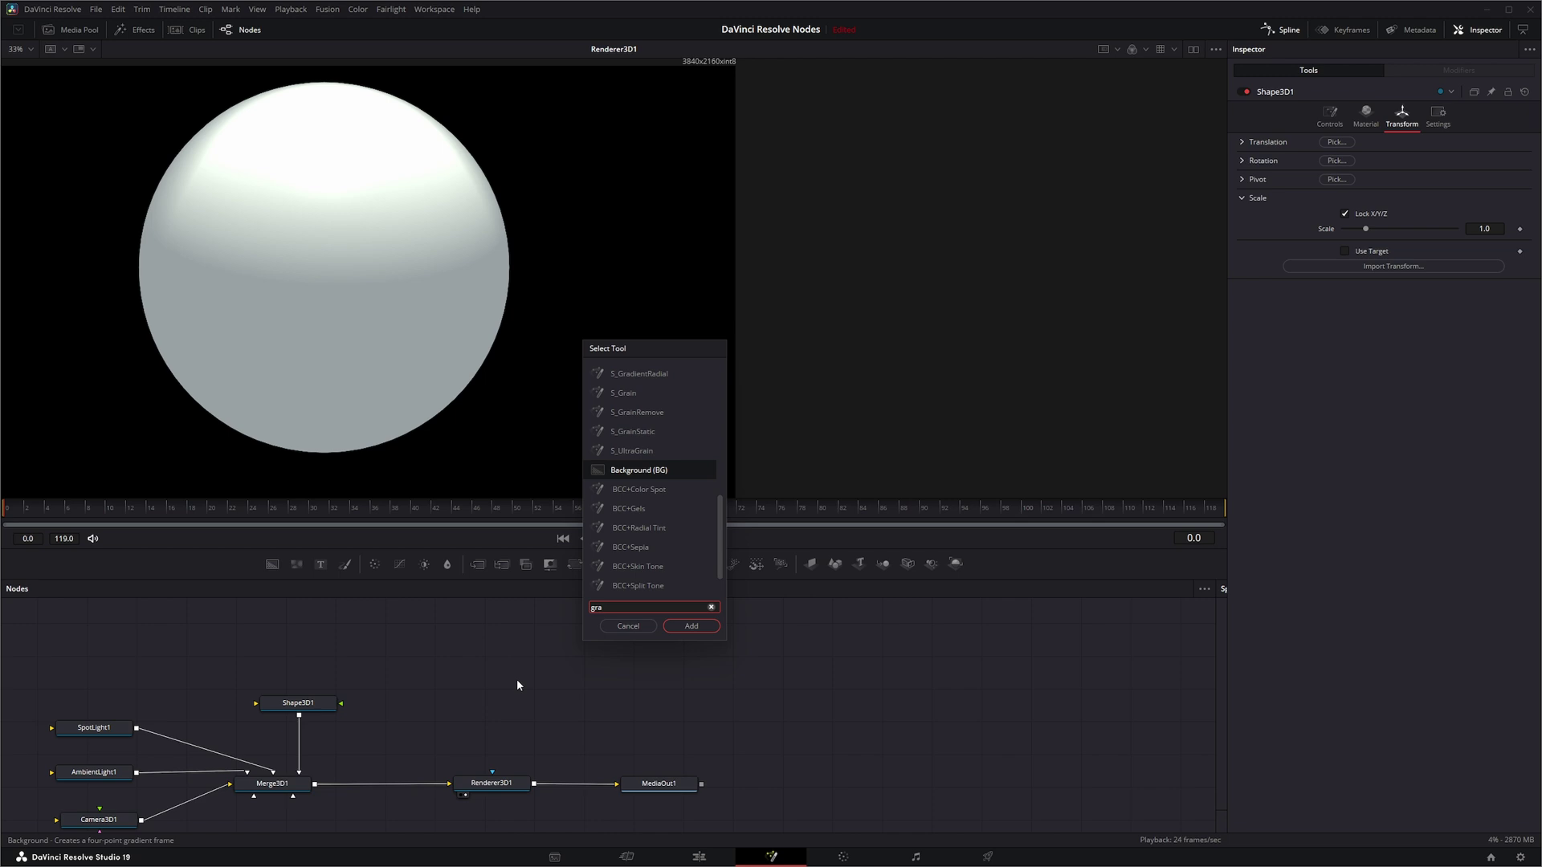
pyautogui.write('di')
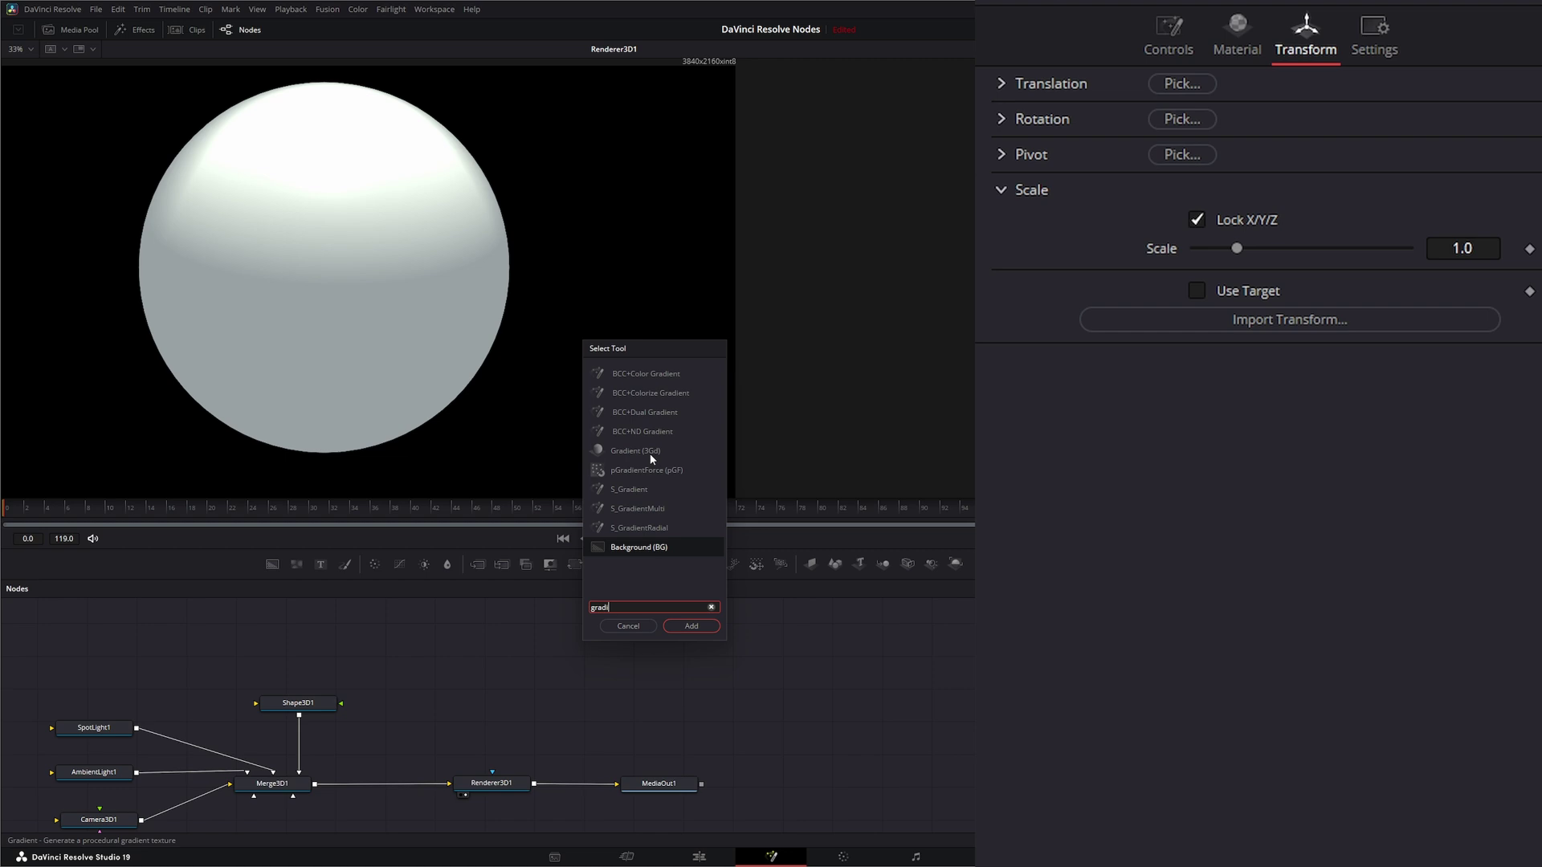
pyautogui.click(642, 452)
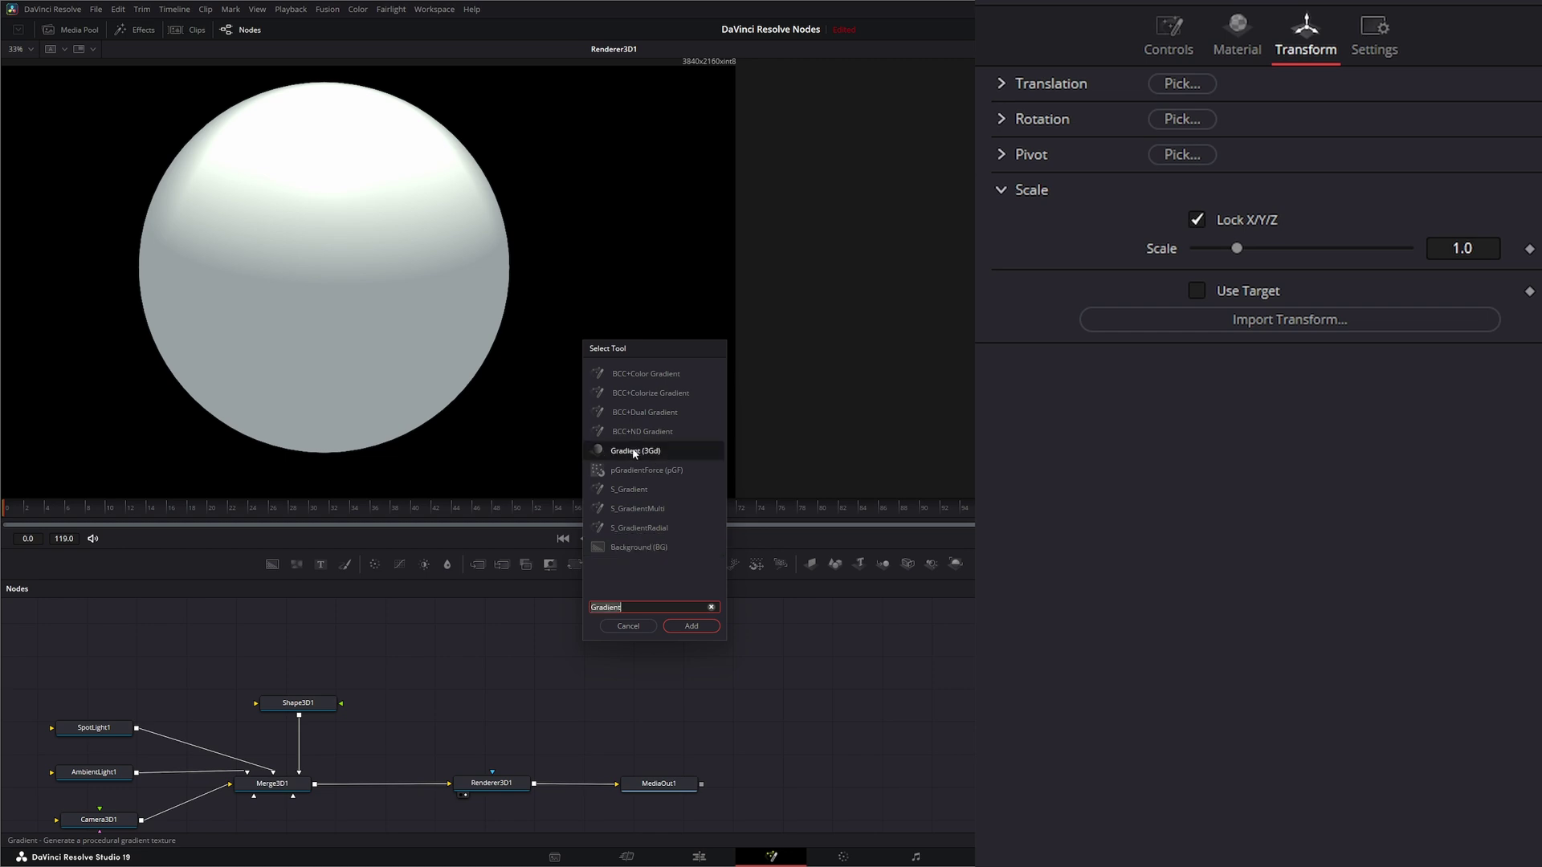
pyautogui.click(692, 625)
pyautogui.moveTo(533, 683); pyautogui.dragTo(195, 659)
pyautogui.moveTo(133, 616); pyautogui.dragTo(278, 700)
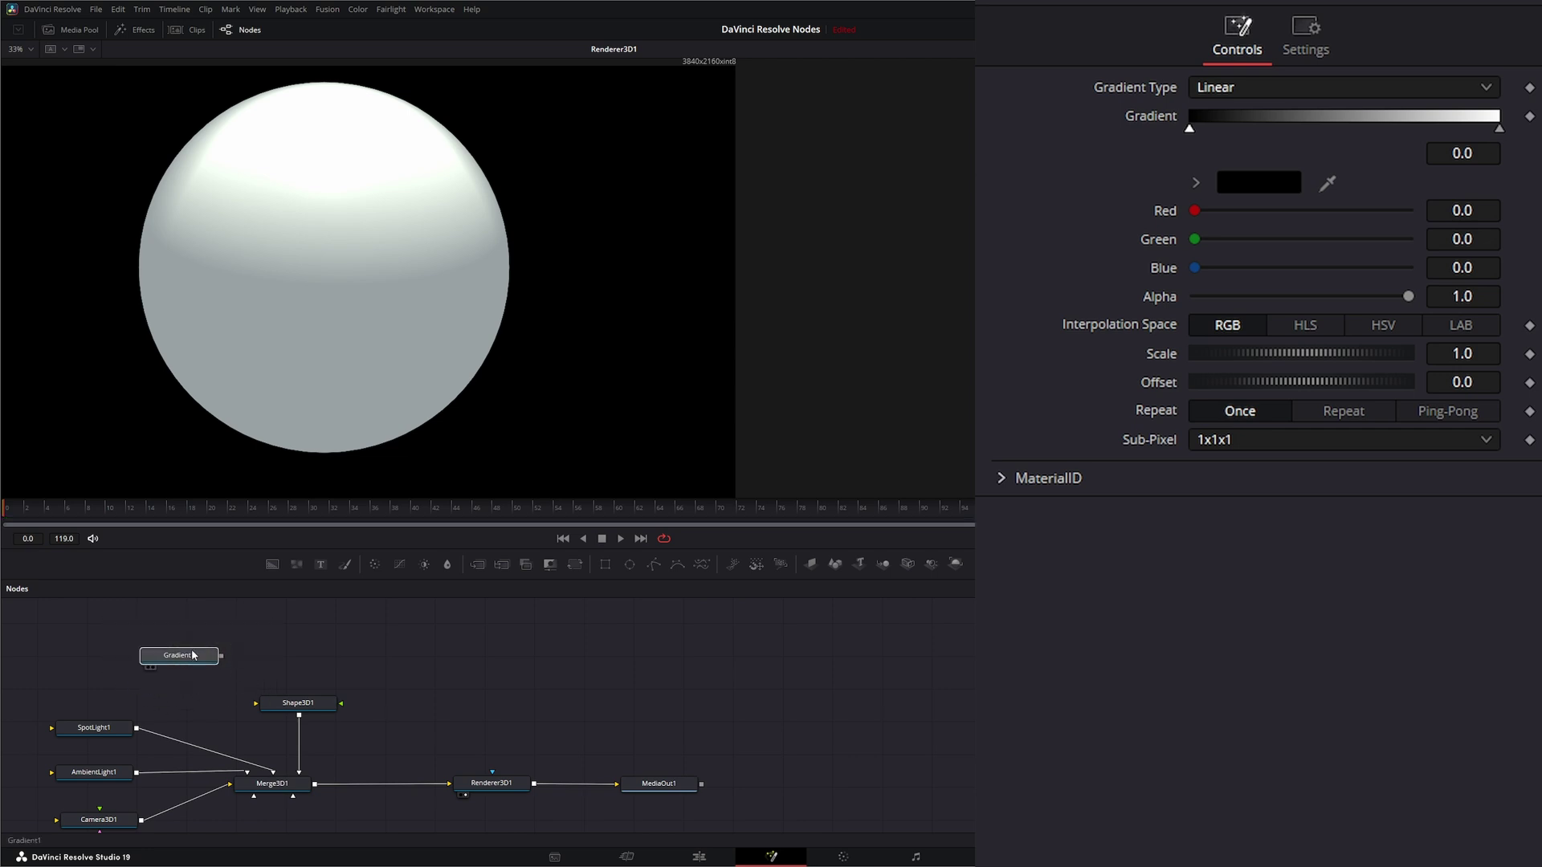
pyautogui.moveTo(221, 656); pyautogui.dragTo(236, 690)
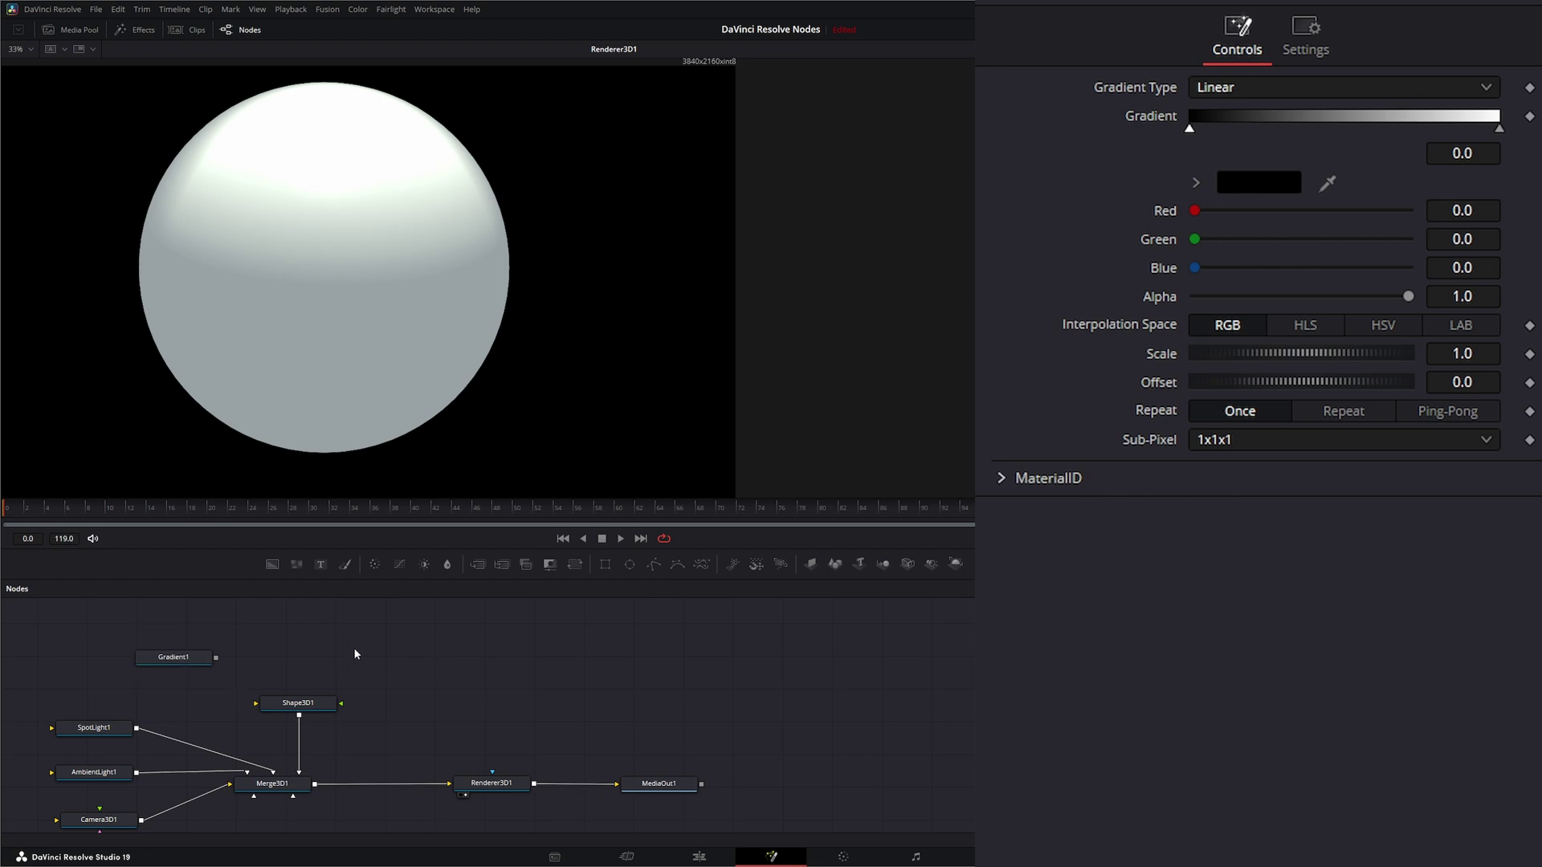
# Add a Texture Transform node to the comp
pyautogui.click(440, 662)
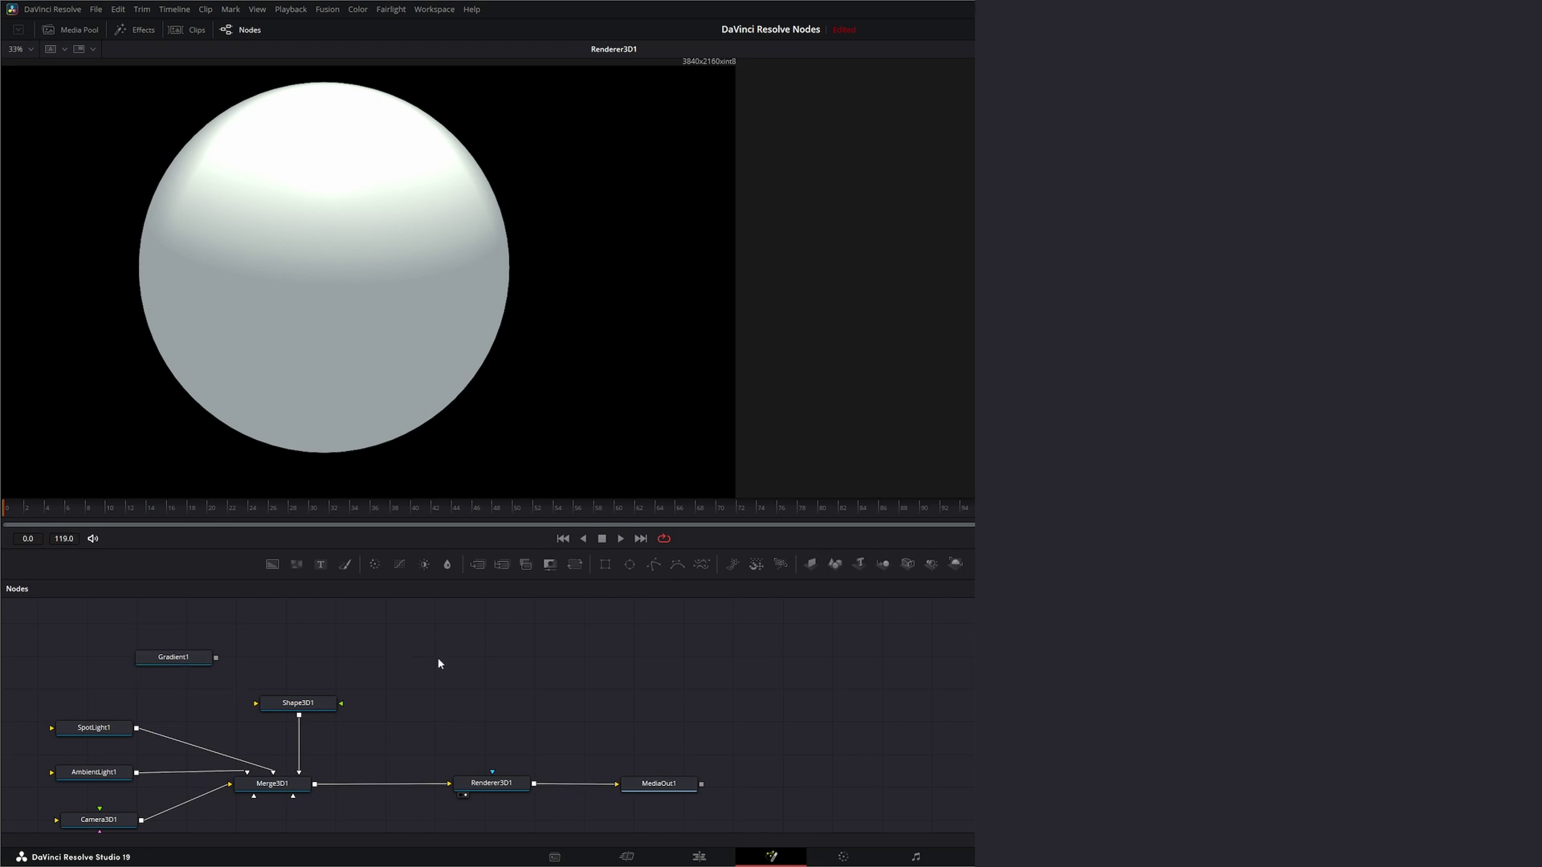
pyautogui.hotkey('shift', 'space')
pyautogui.write('textu')
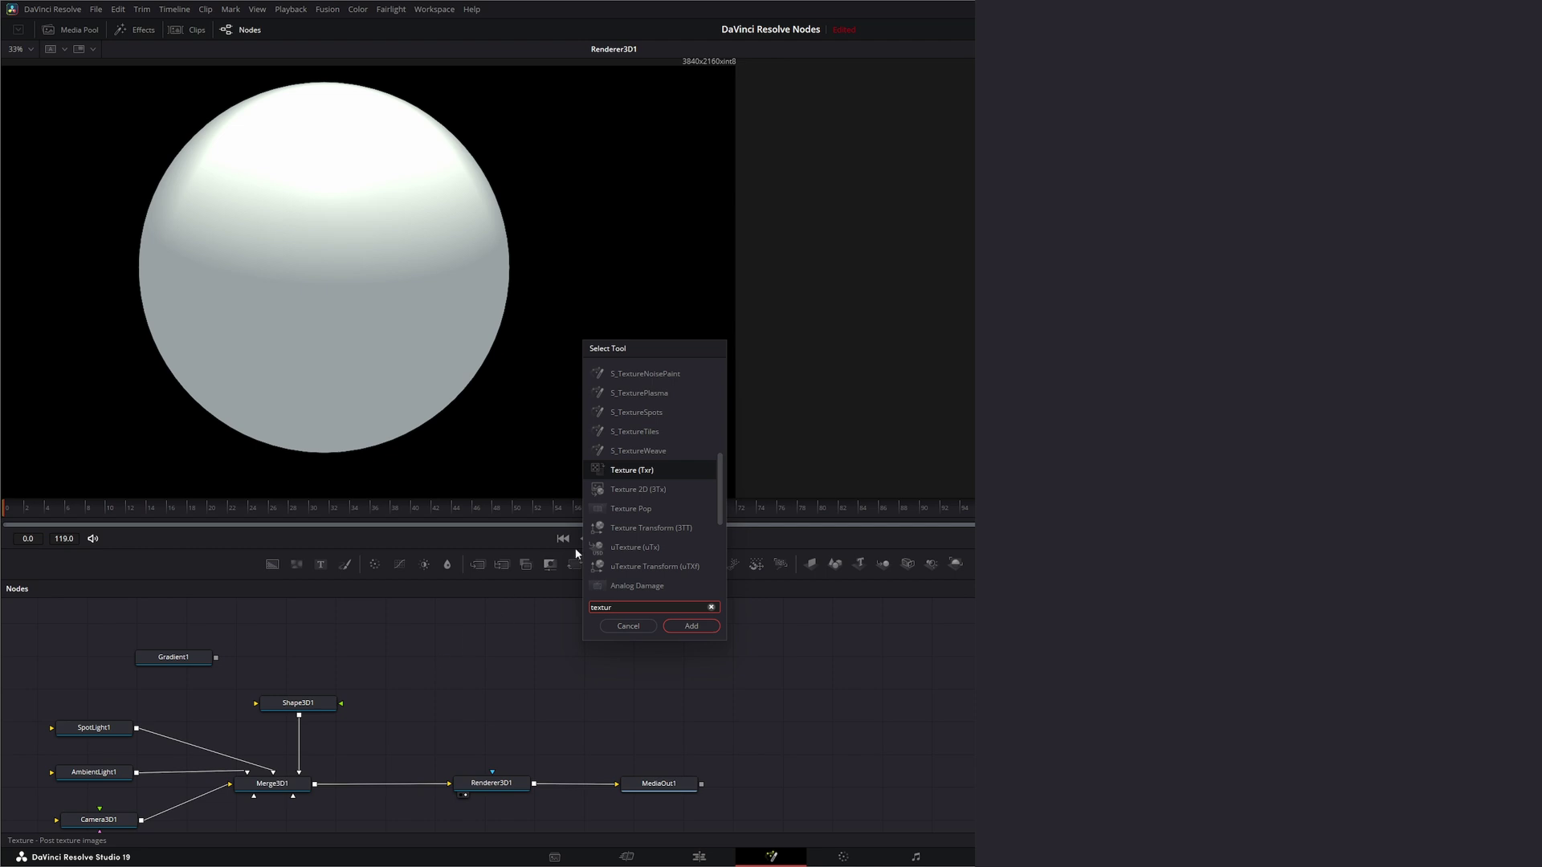
pyautogui.write('r')
pyautogui.click(642, 526)
pyautogui.click(691, 627)
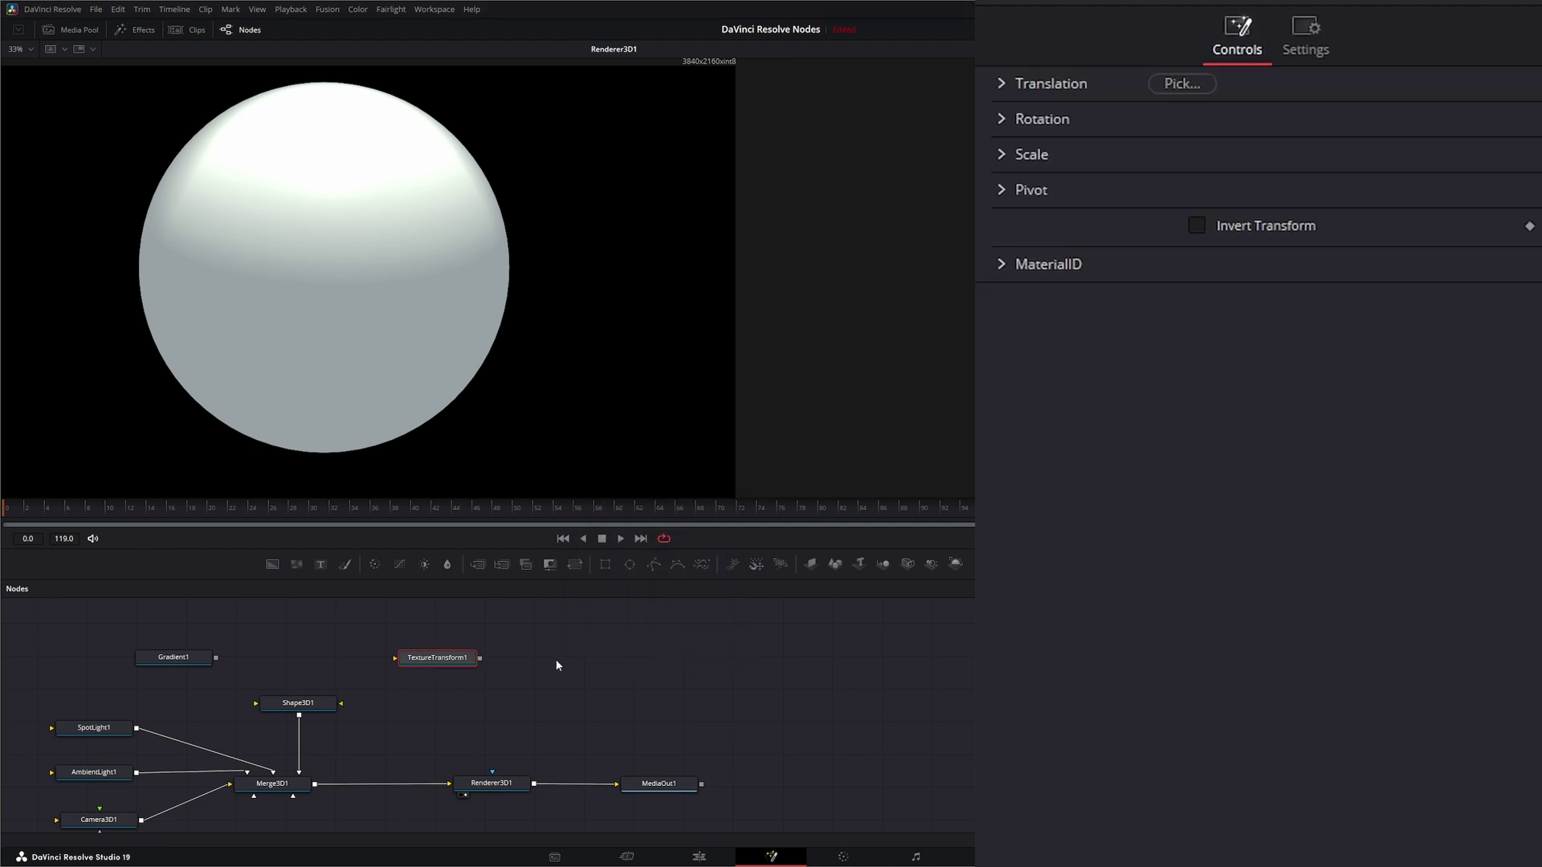
# Add a UV Map 3D node and stack UVMap3D1 below TextureTransform1
pyautogui.hotkey('shift', 'space')
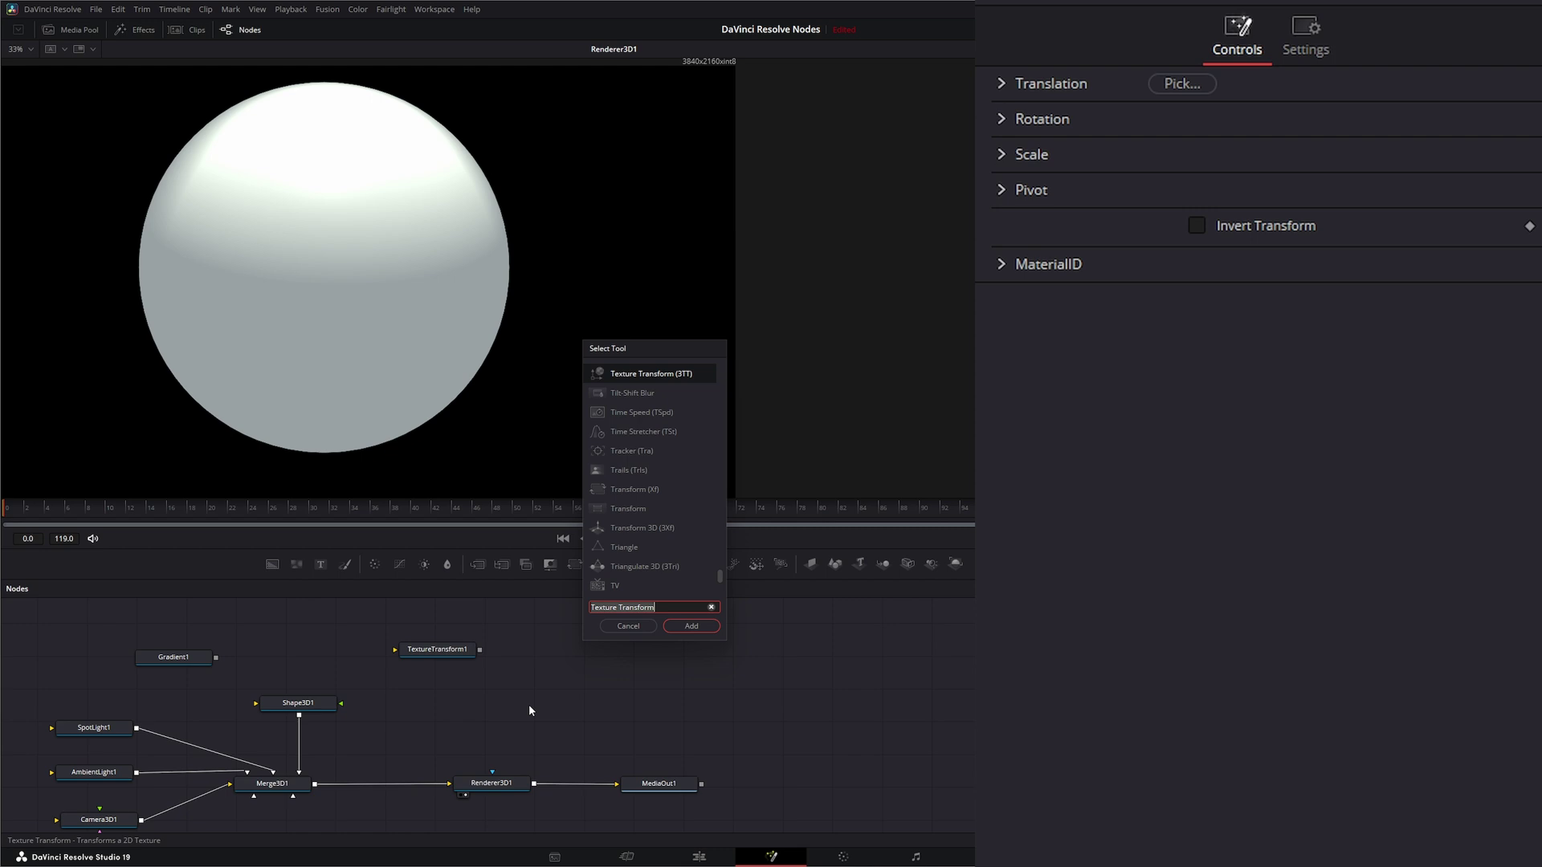
pyautogui.write('uvm')
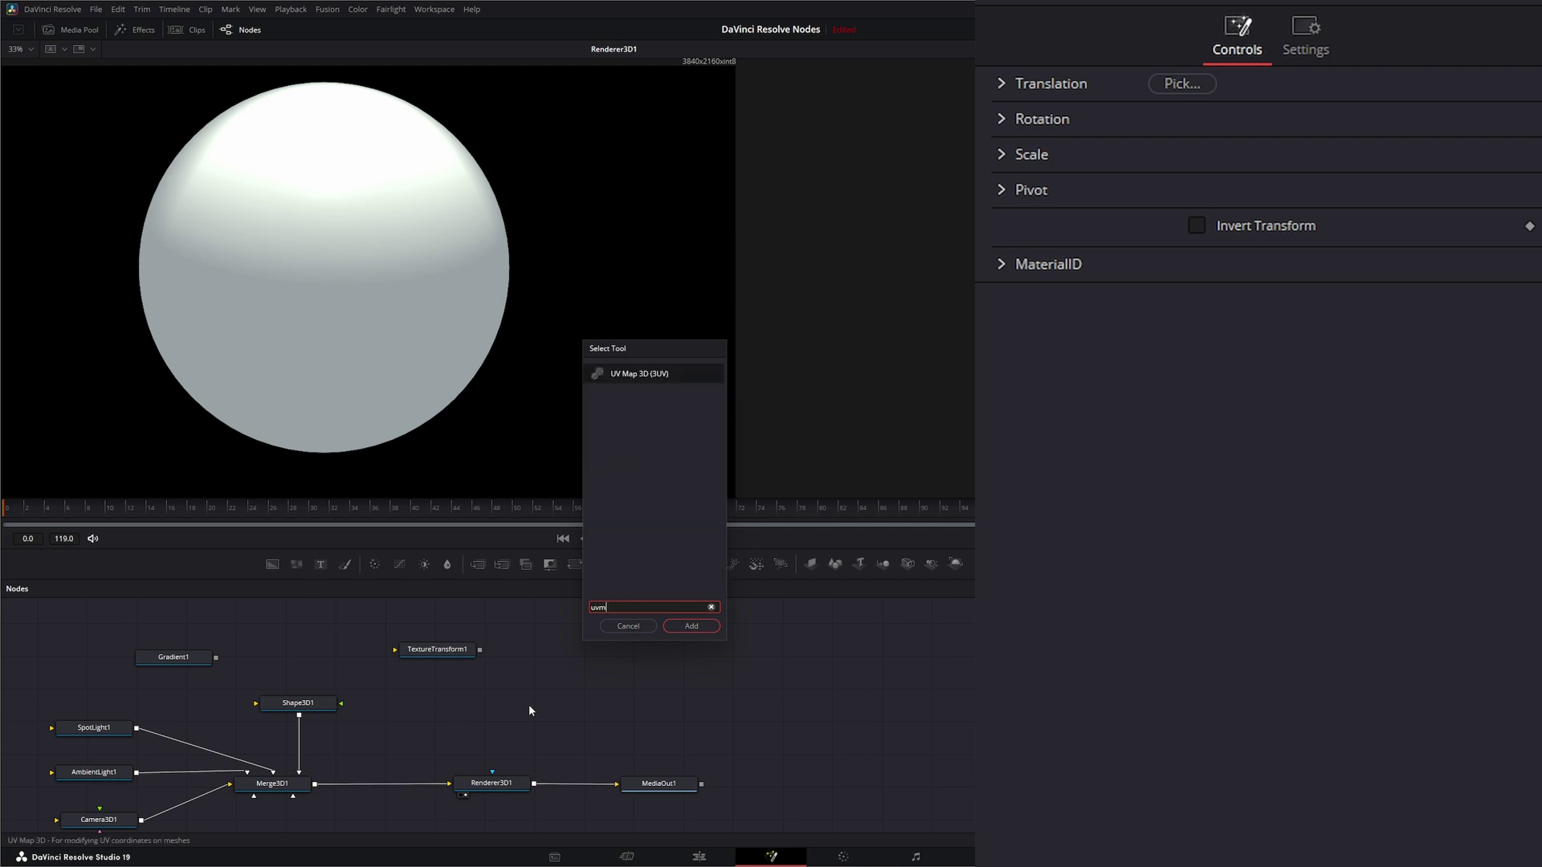
pyautogui.click(693, 626)
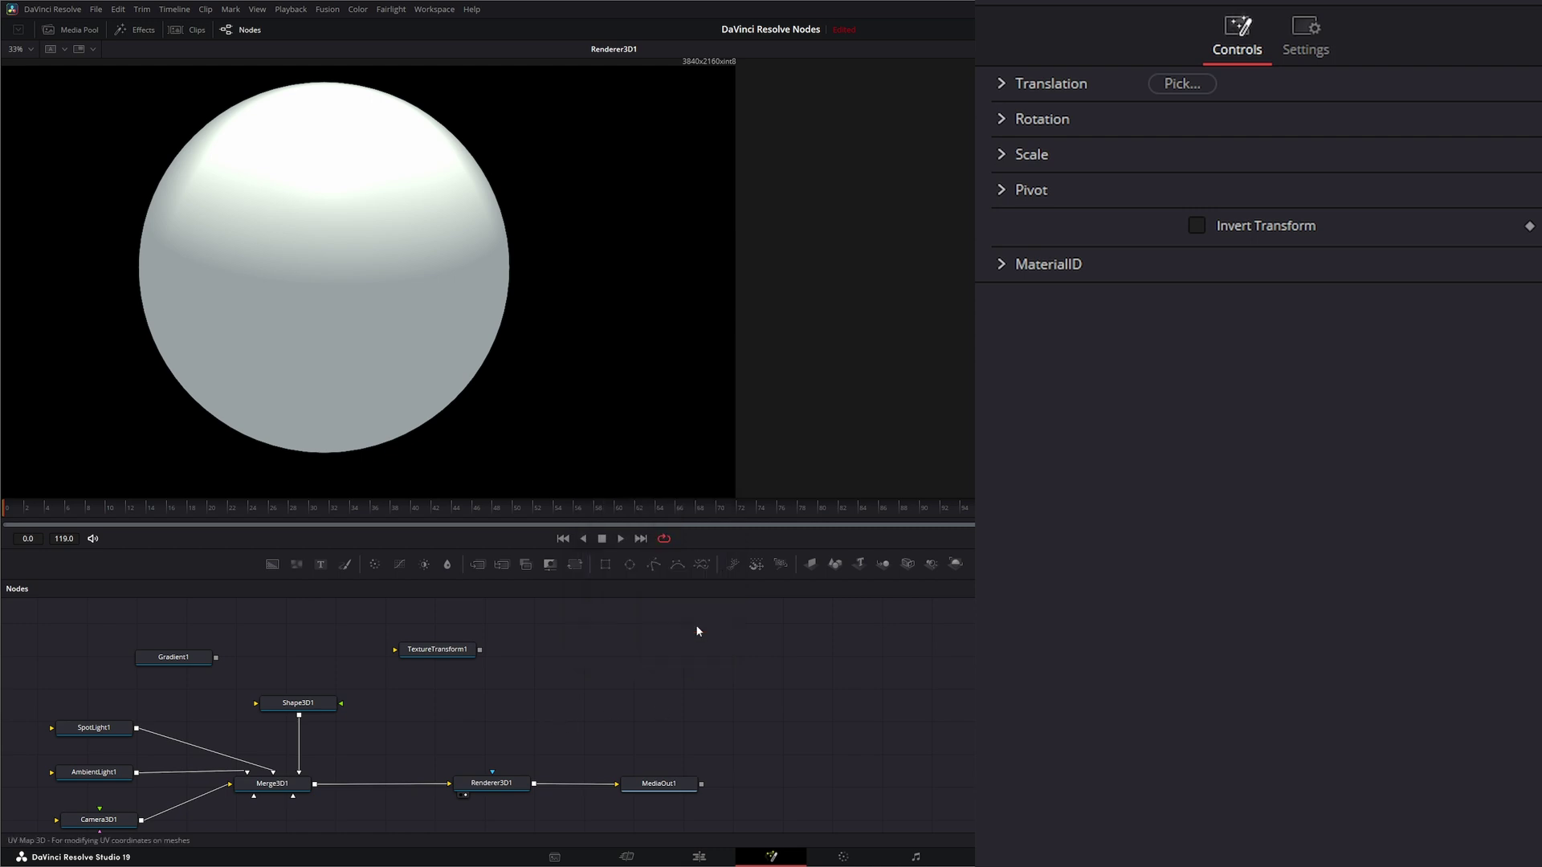
pyautogui.moveTo(533, 711); pyautogui.dragTo(450, 698)
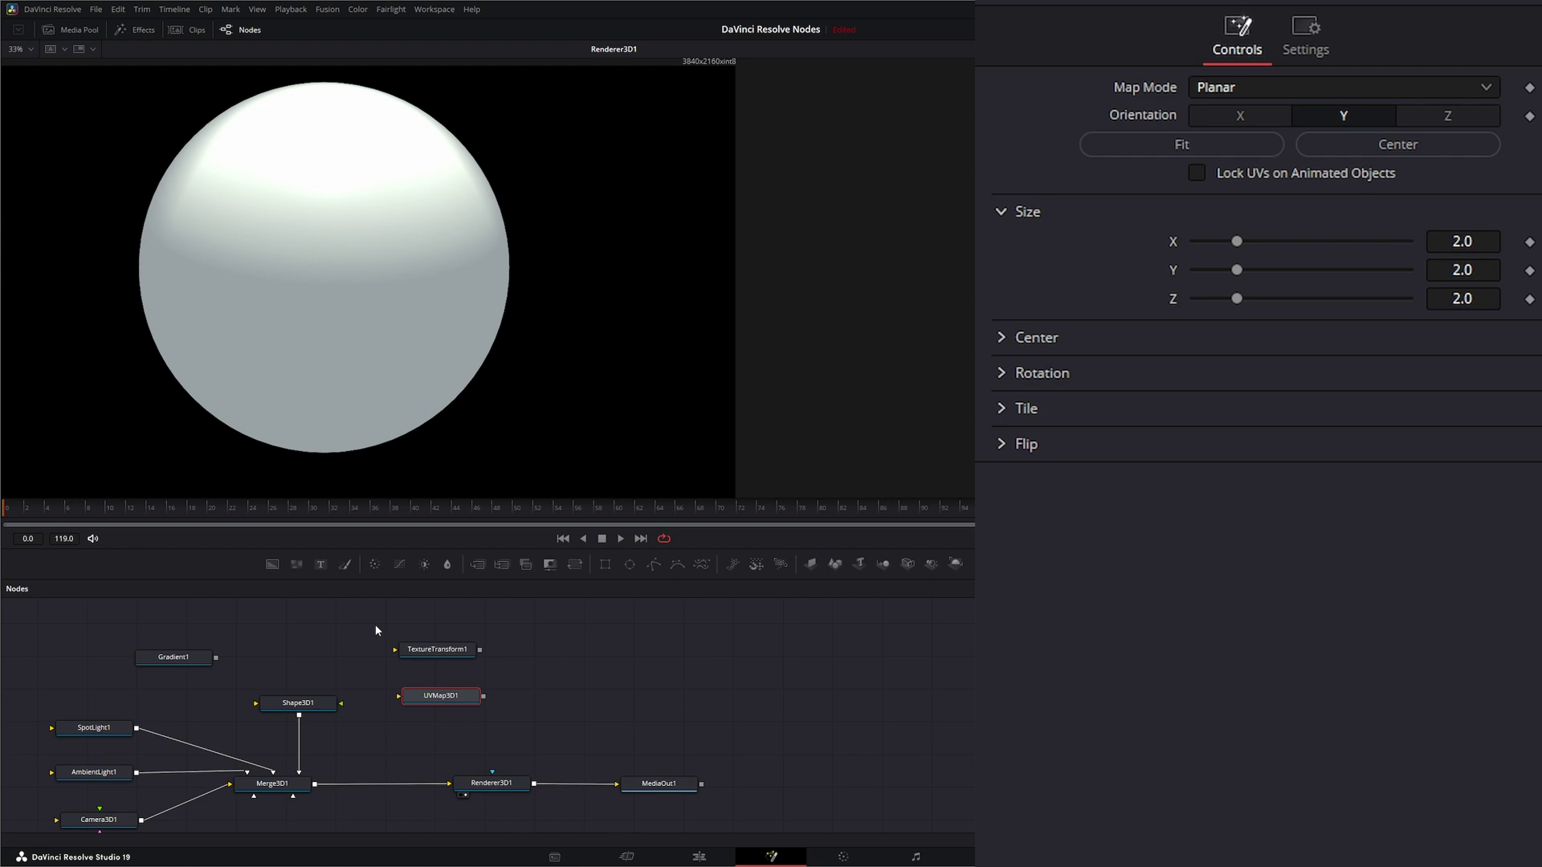
pyautogui.moveTo(377, 631); pyautogui.dragTo(506, 727)
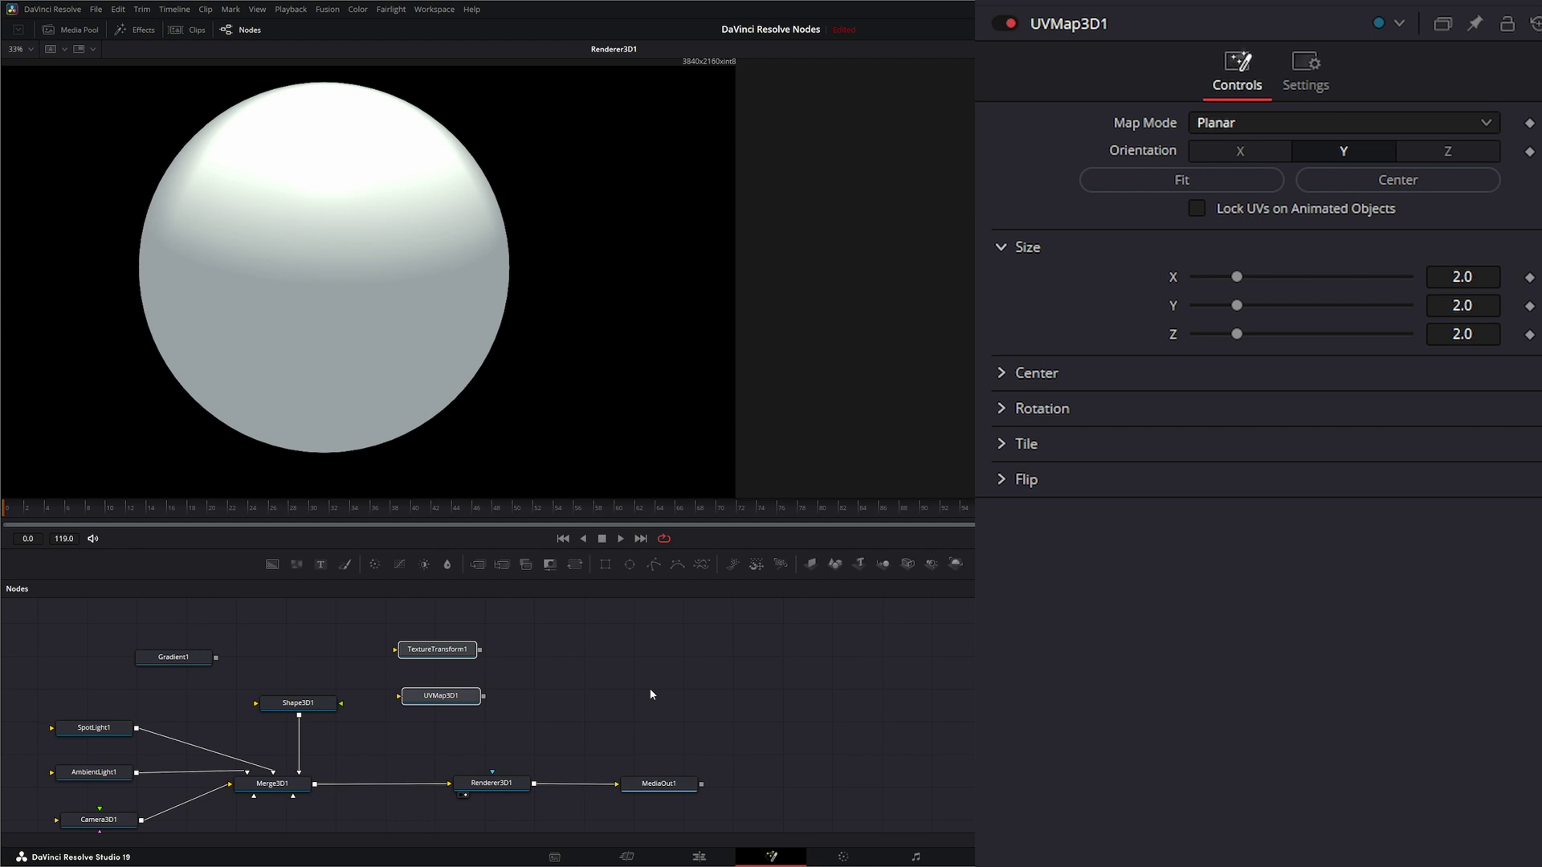
# Connect Gradient1 into Shape3D1 and set the gradient's start colour to purple
pyautogui.click(356, 691)
pyautogui.moveTo(215, 658); pyautogui.dragTo(341, 707)
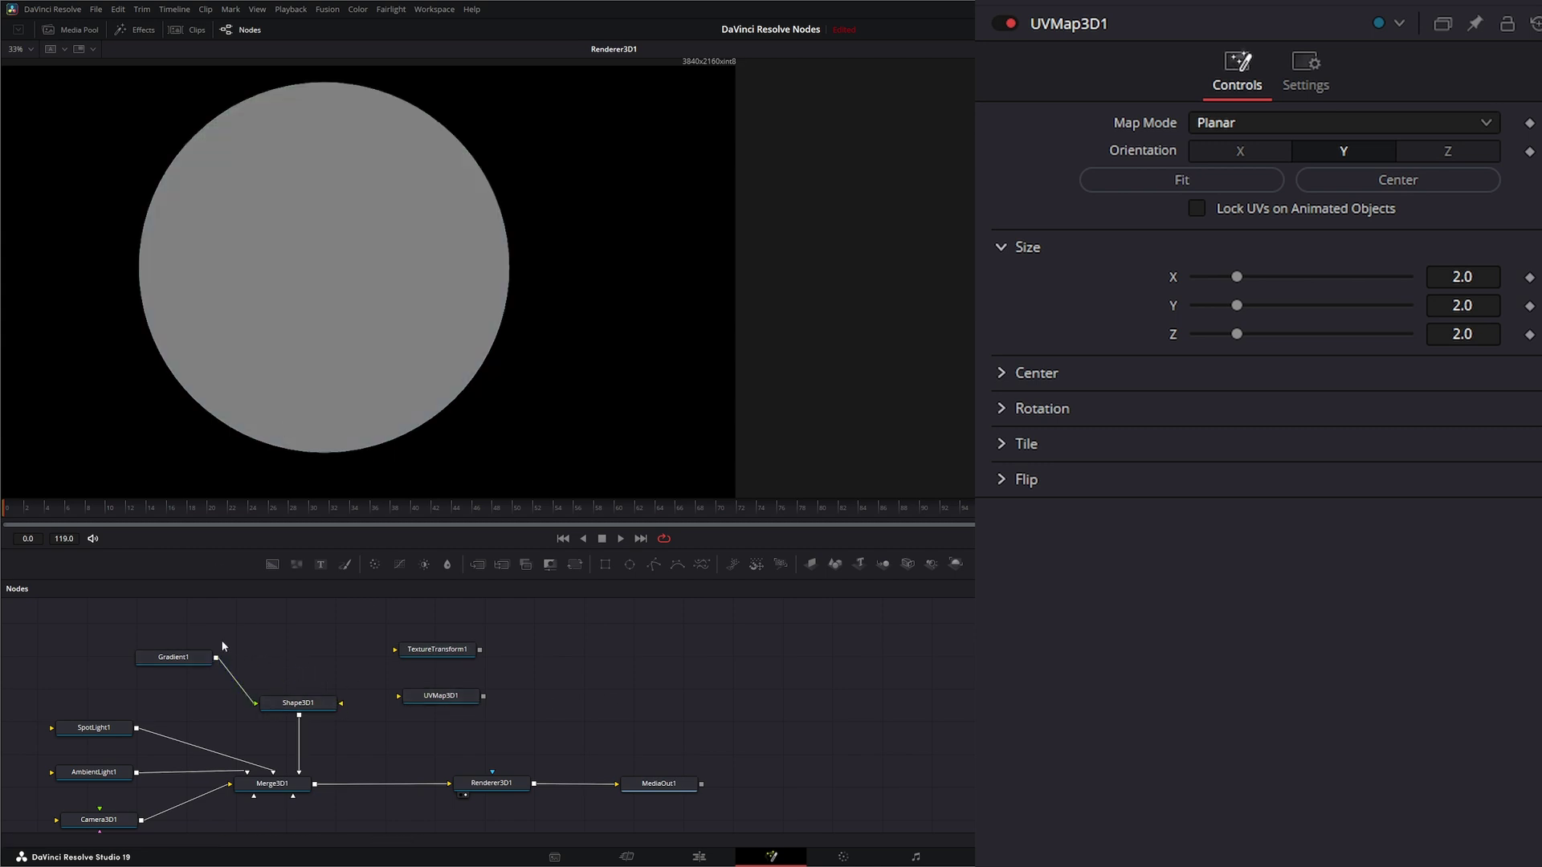
pyautogui.click(182, 660)
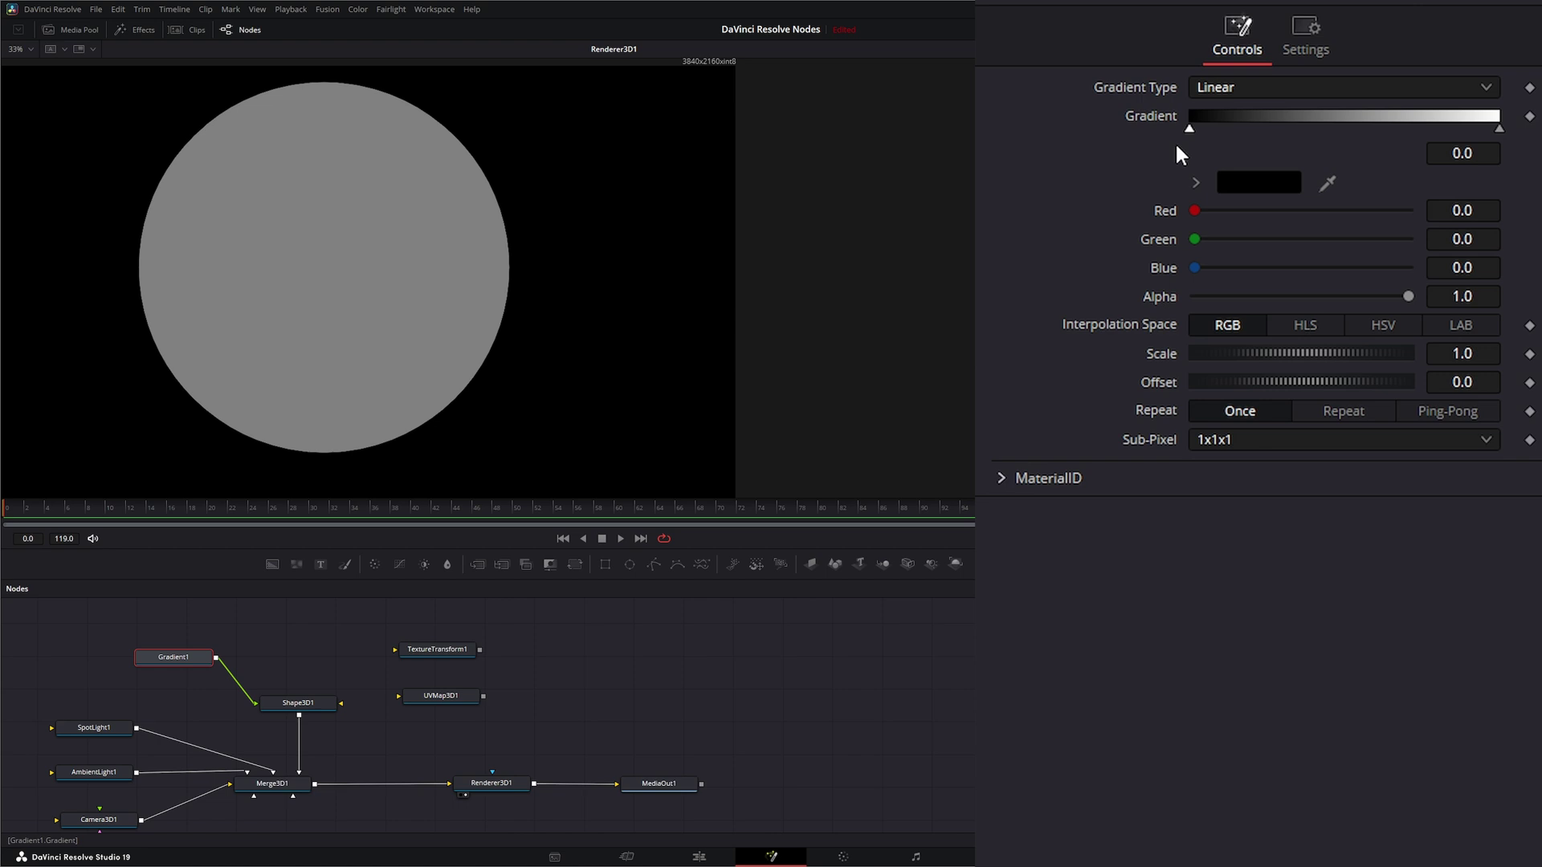
pyautogui.click(1251, 181)
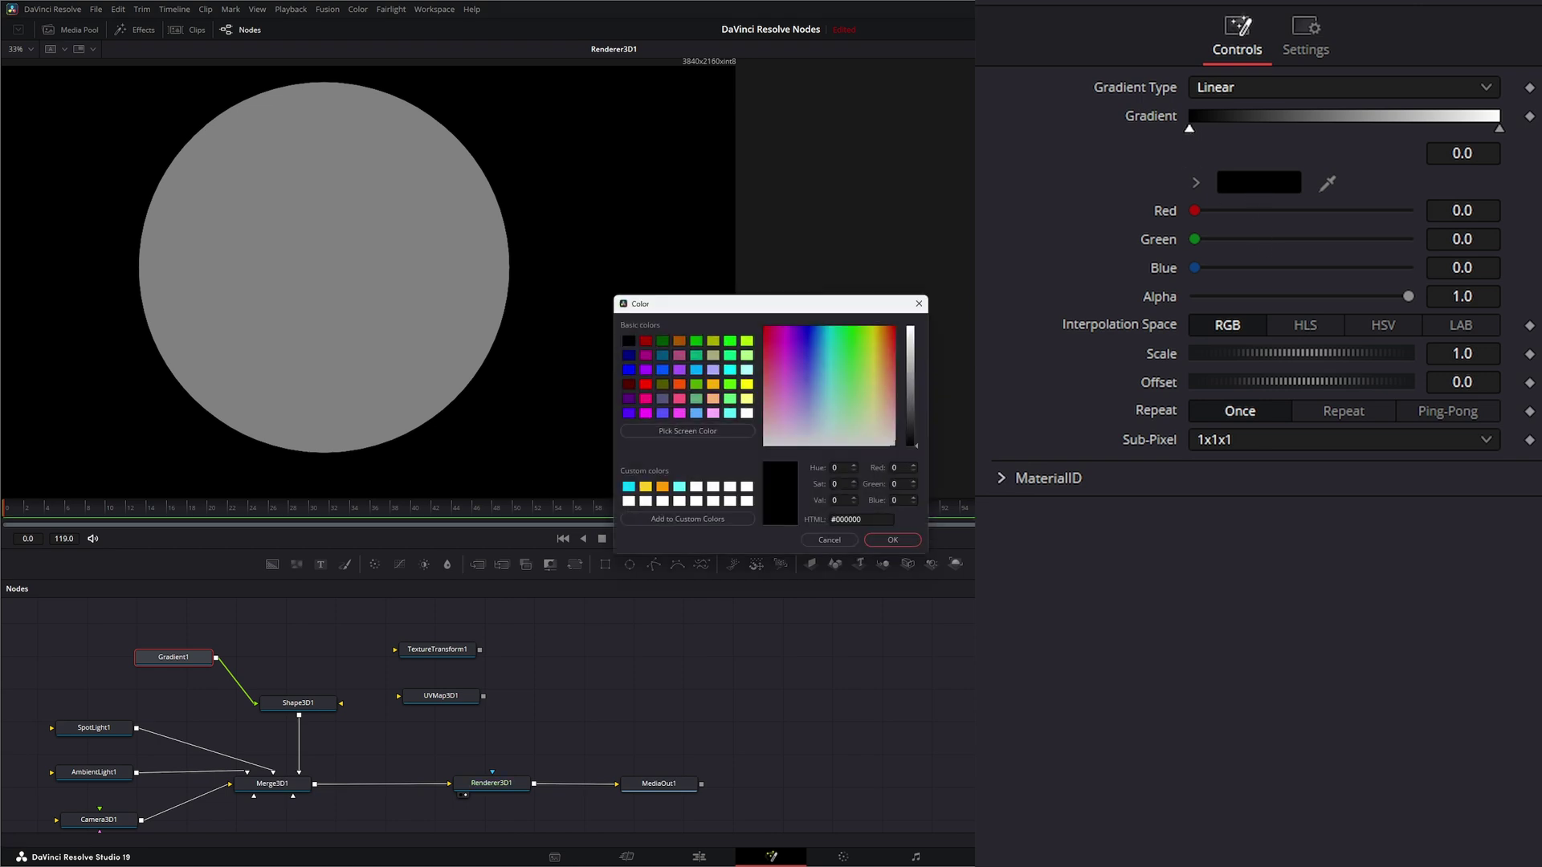
pyautogui.click(788, 347)
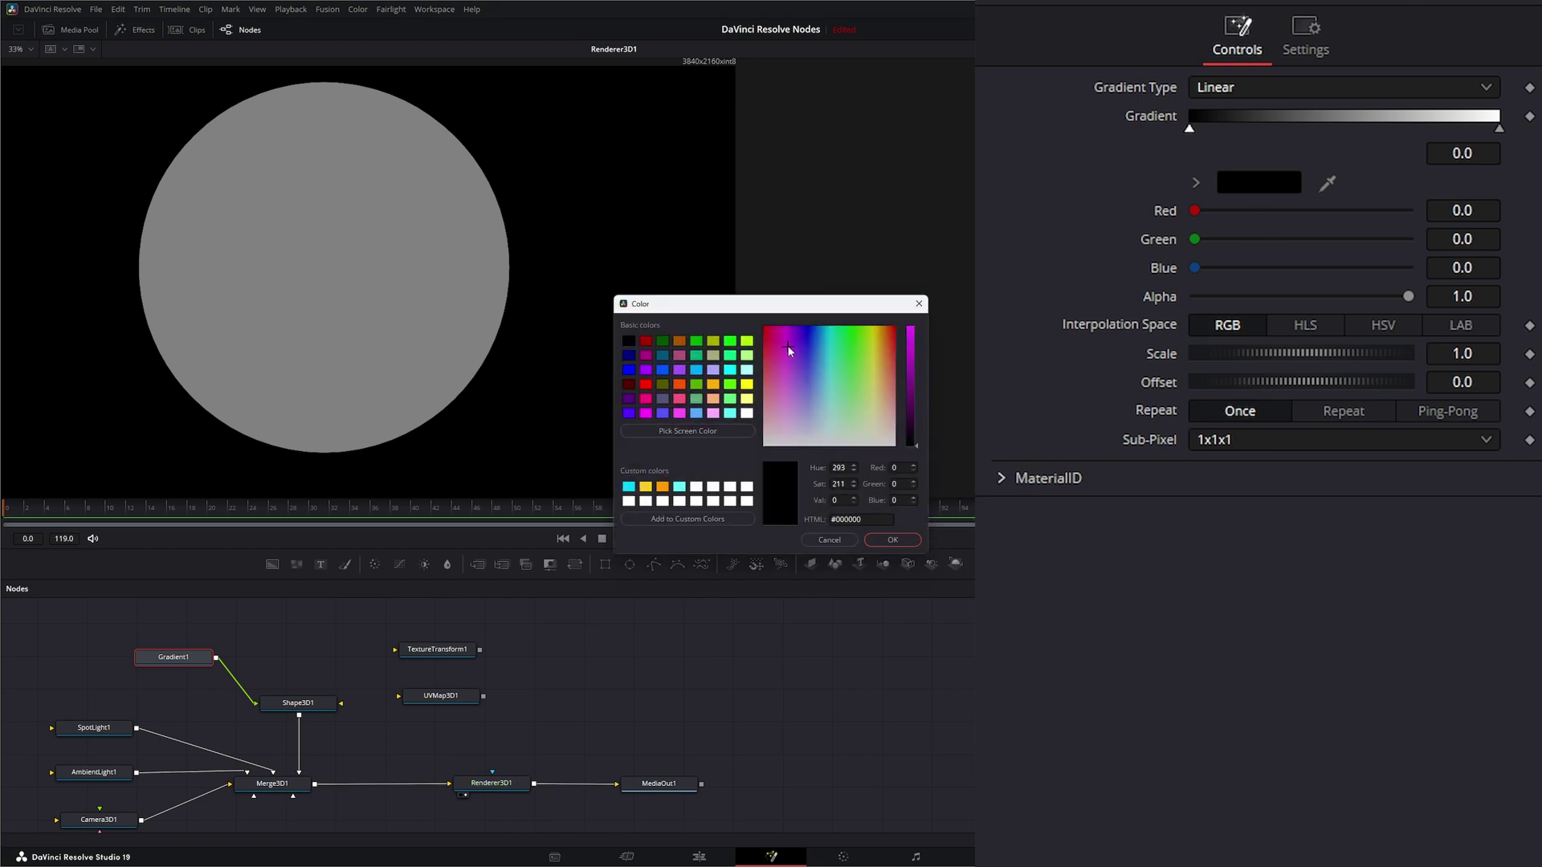
pyautogui.click(915, 549)
pyautogui.click(1257, 184)
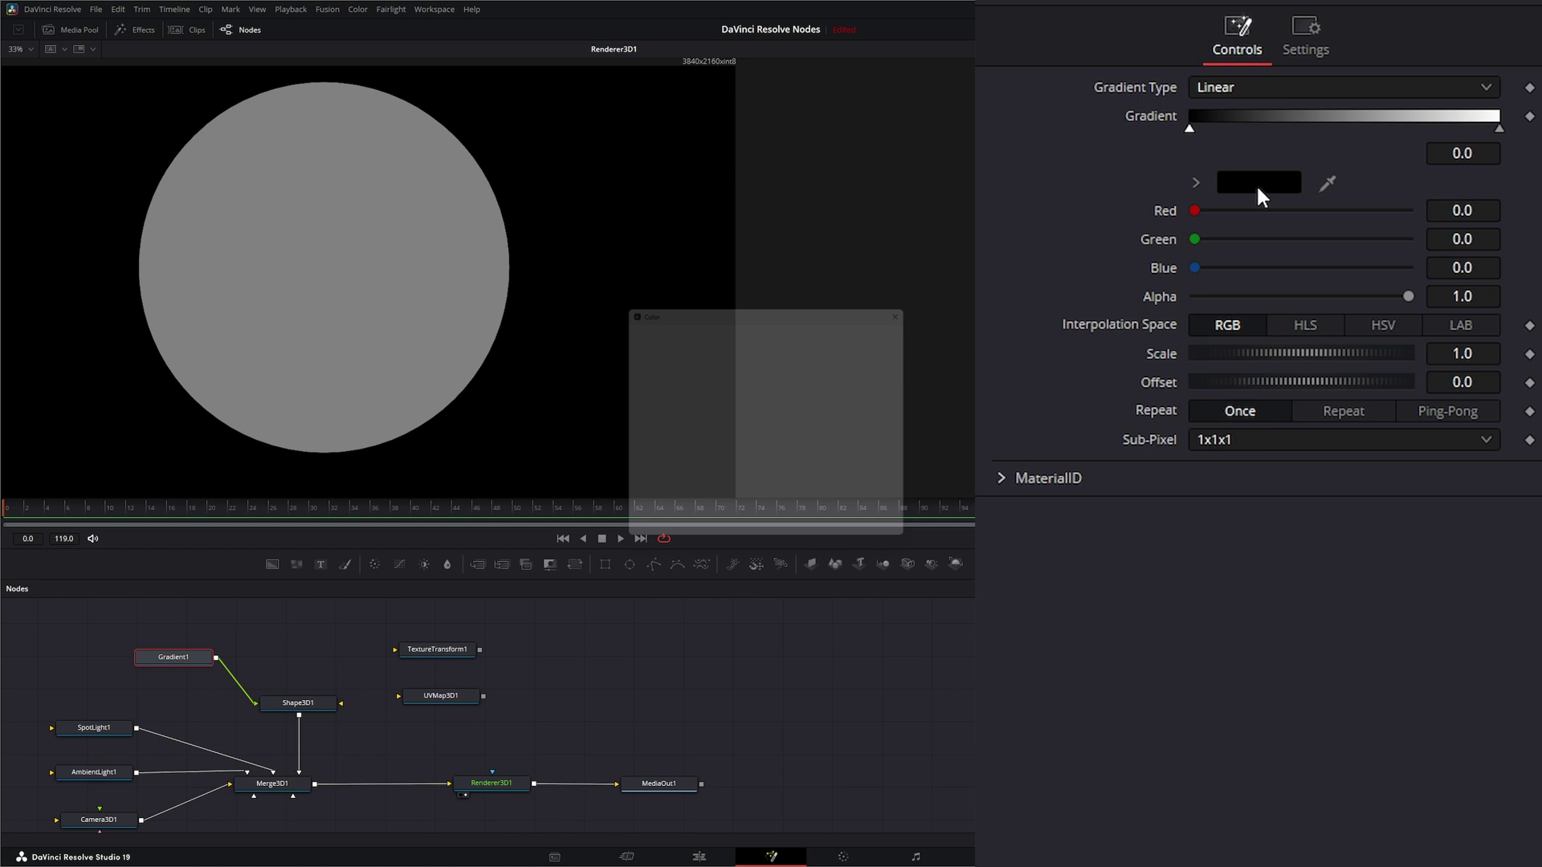
pyautogui.moveTo(915, 445); pyautogui.dragTo(915, 386)
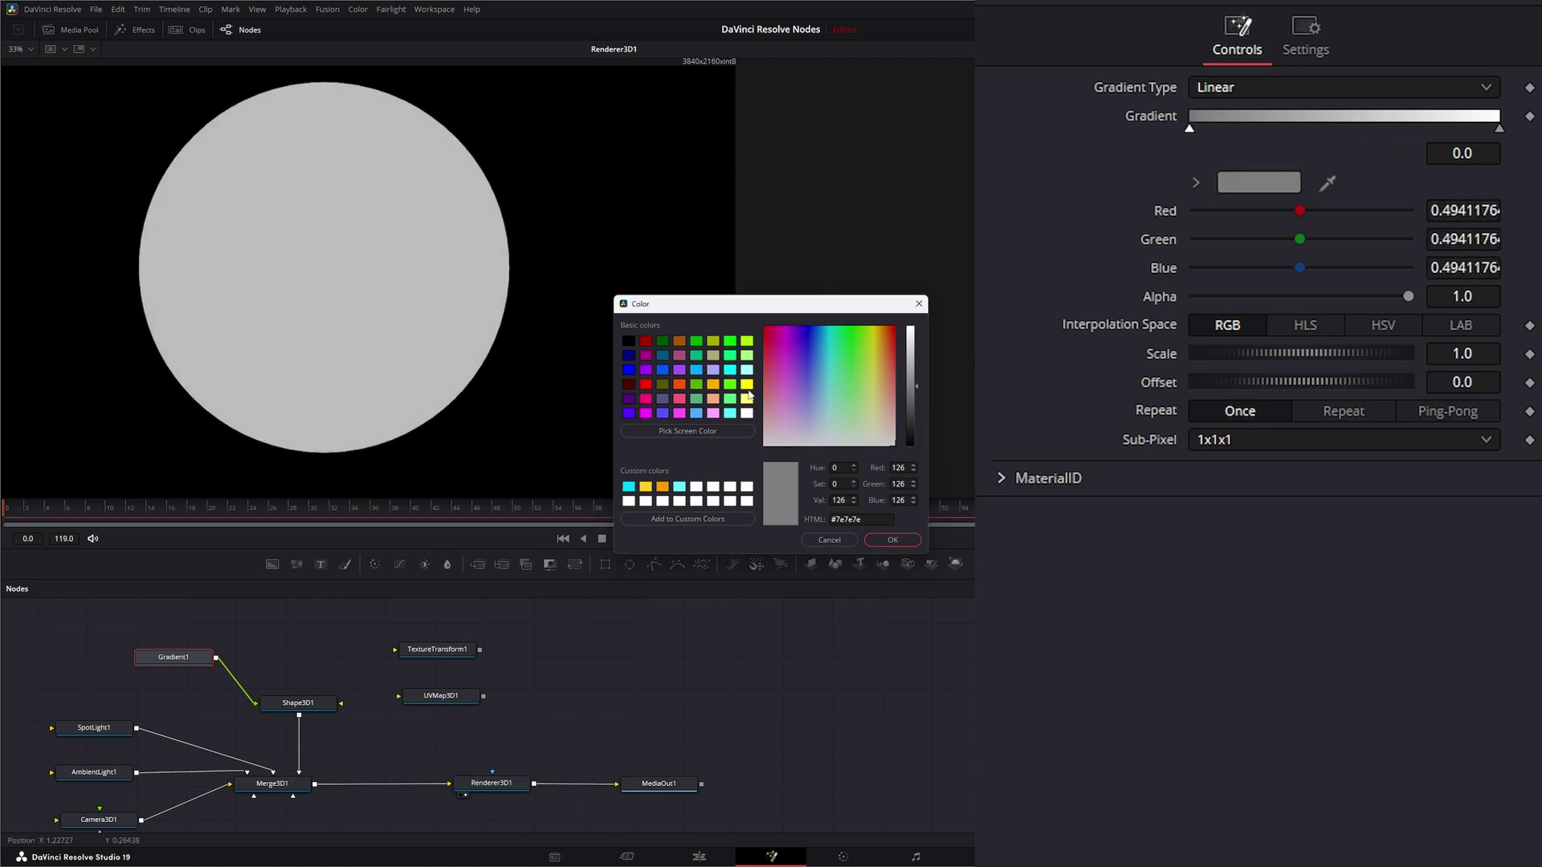
pyautogui.click(646, 370)
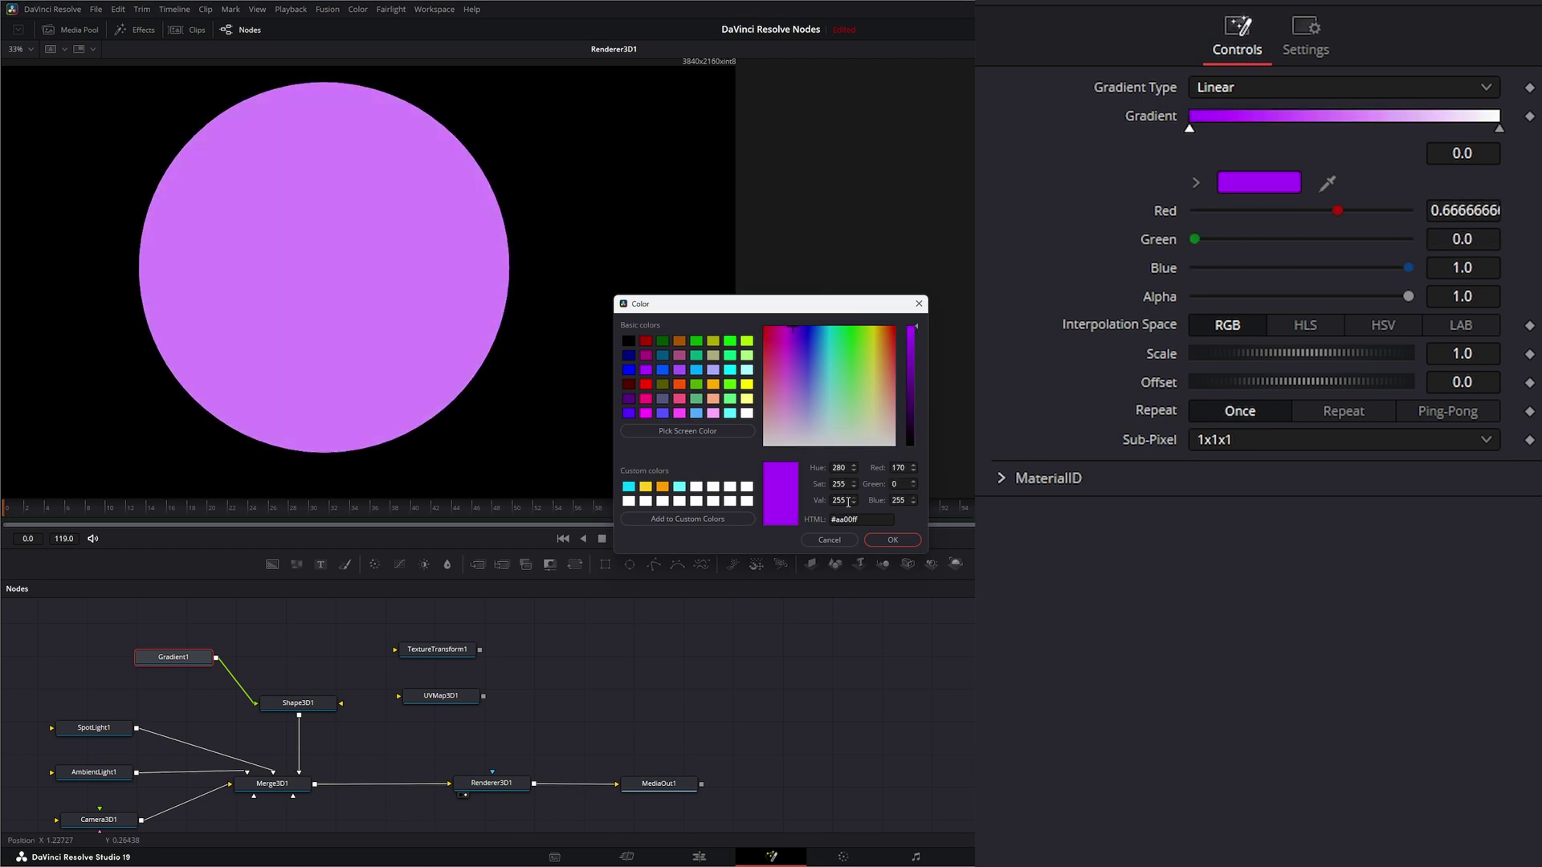
pyautogui.click(892, 539)
# Set the gradient's white end stop to yellow
pyautogui.click(1499, 130)
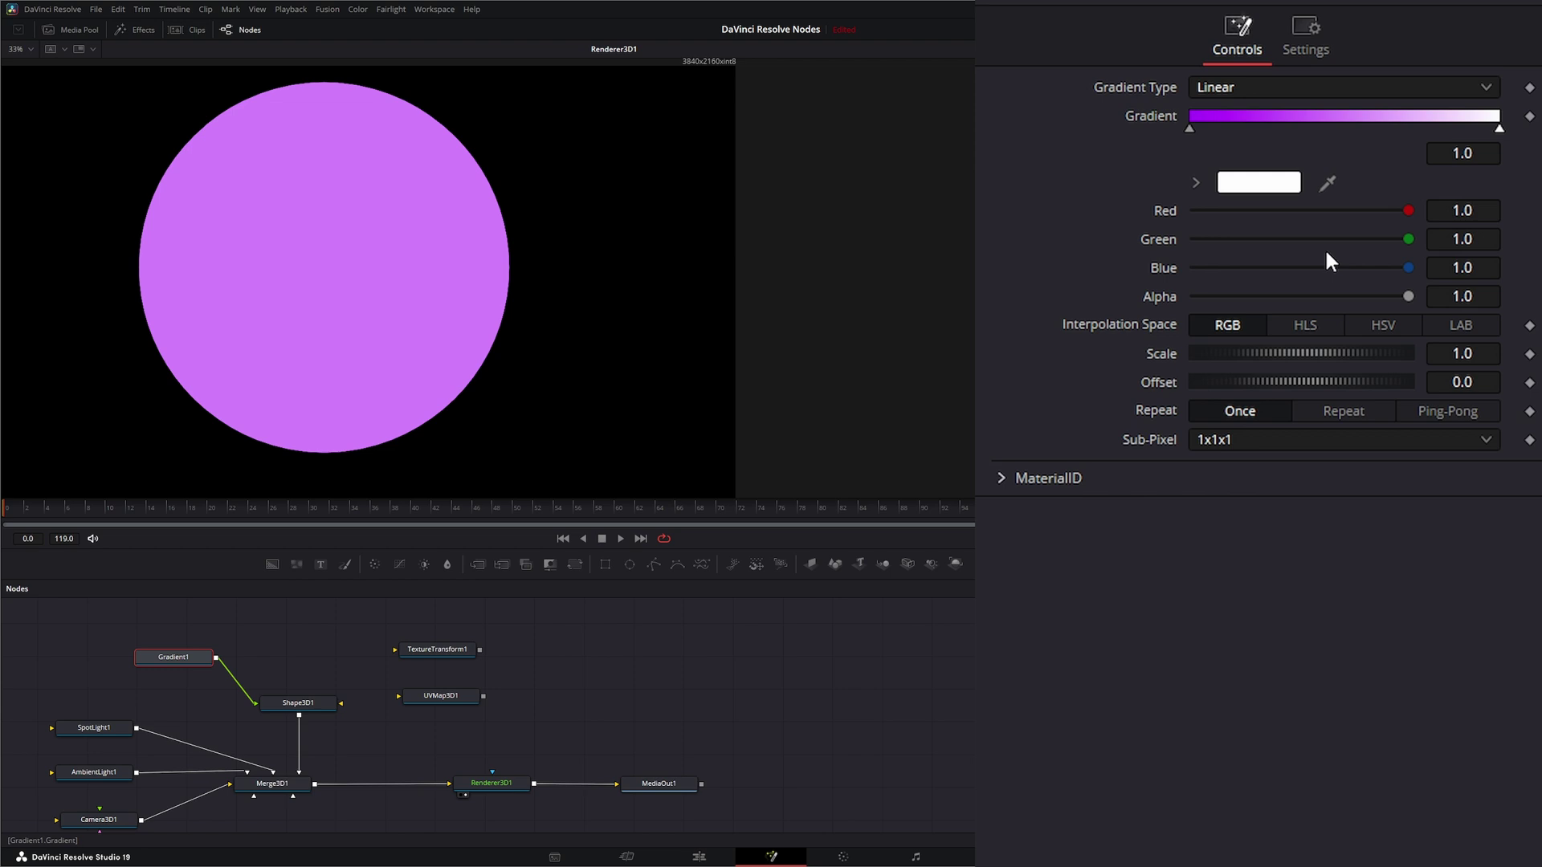
pyautogui.click(1257, 184)
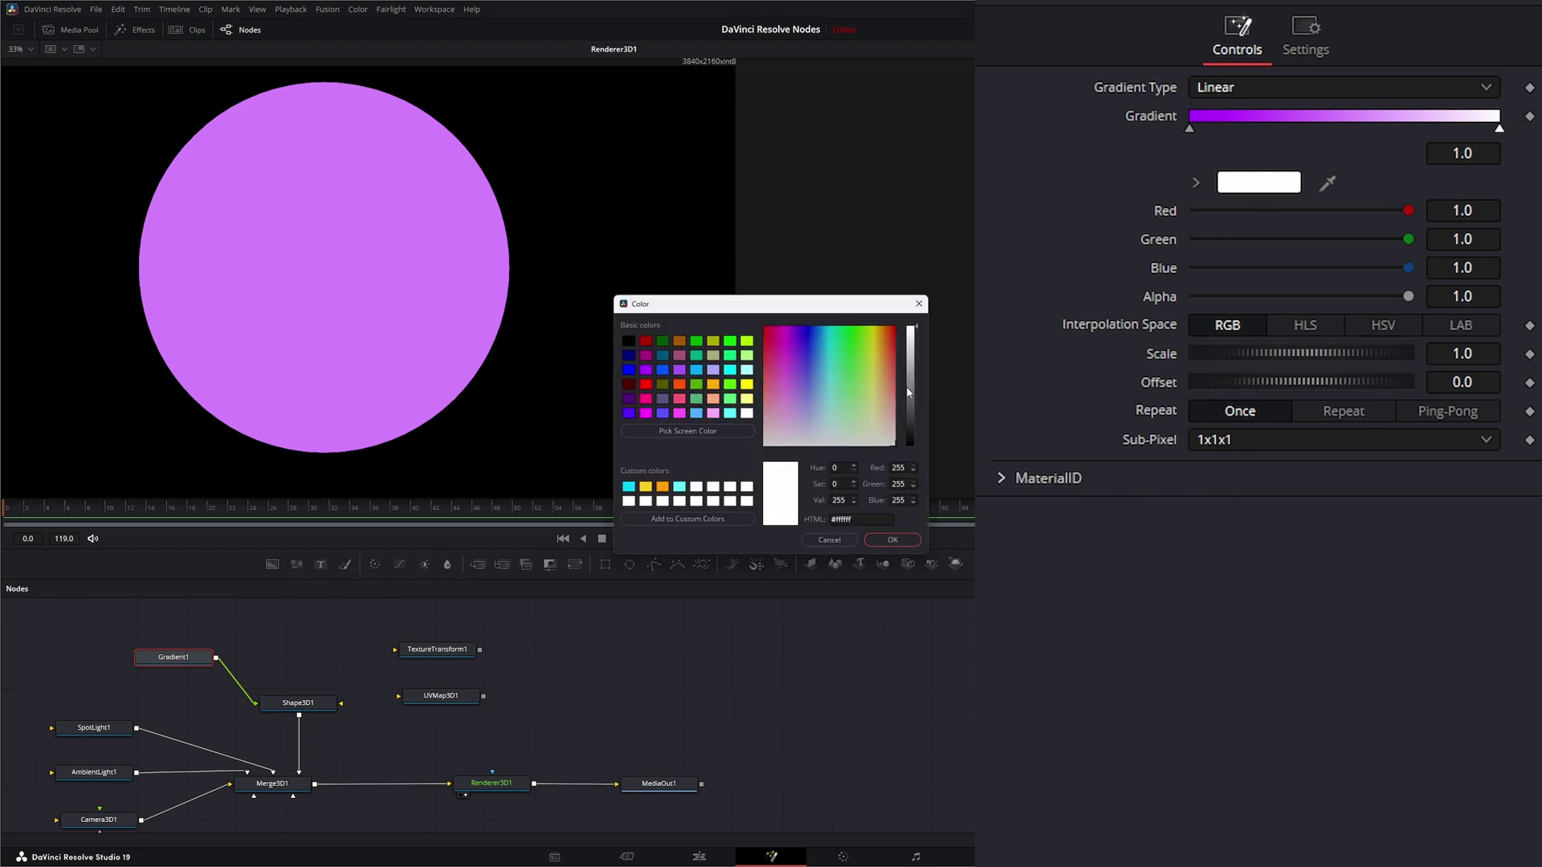
pyautogui.click(746, 385)
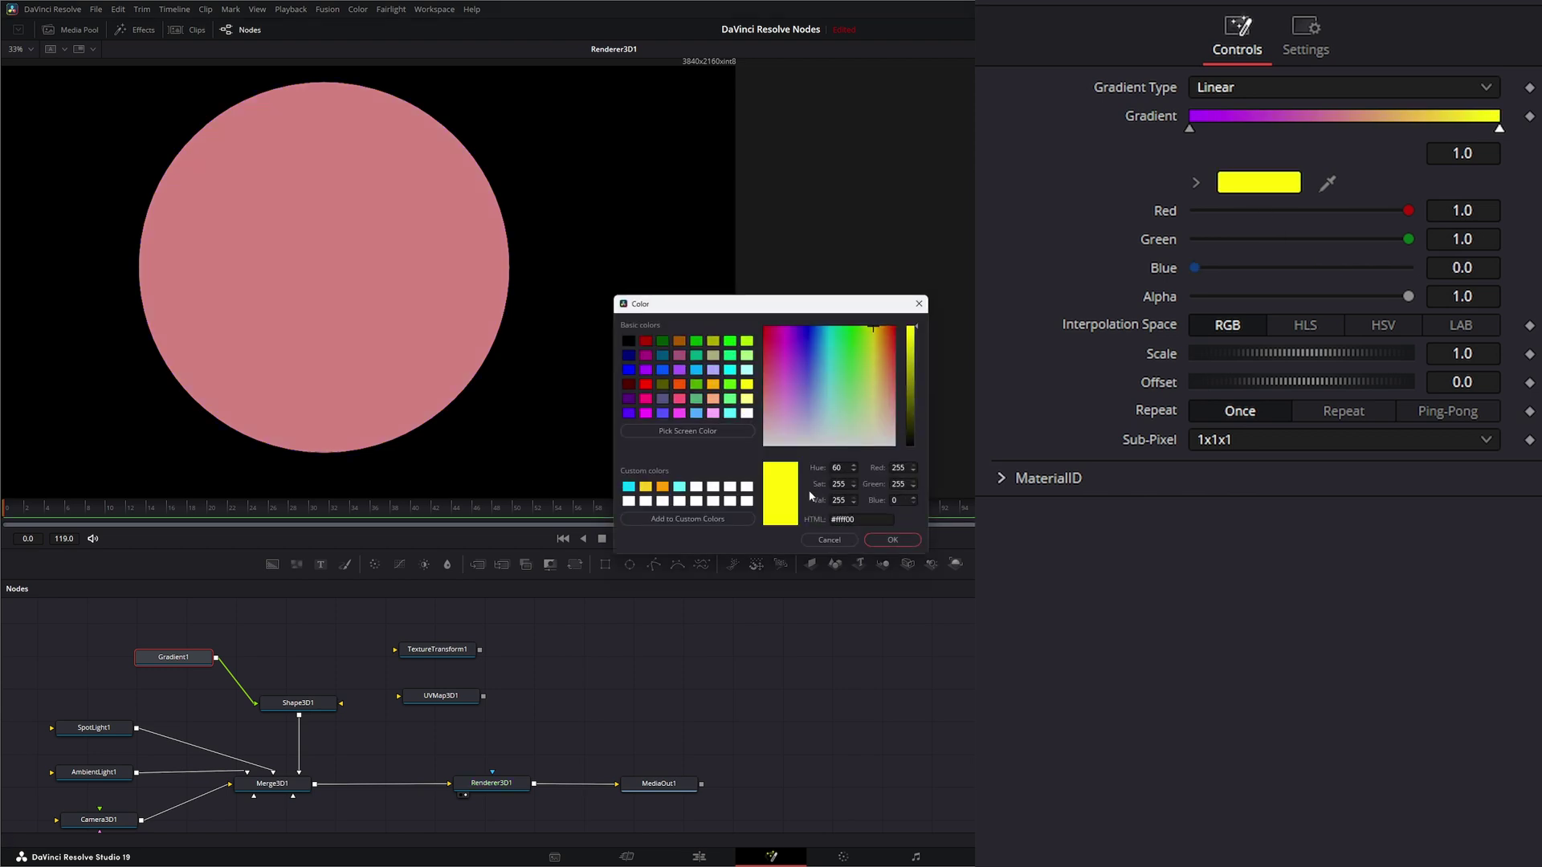
pyautogui.click(901, 541)
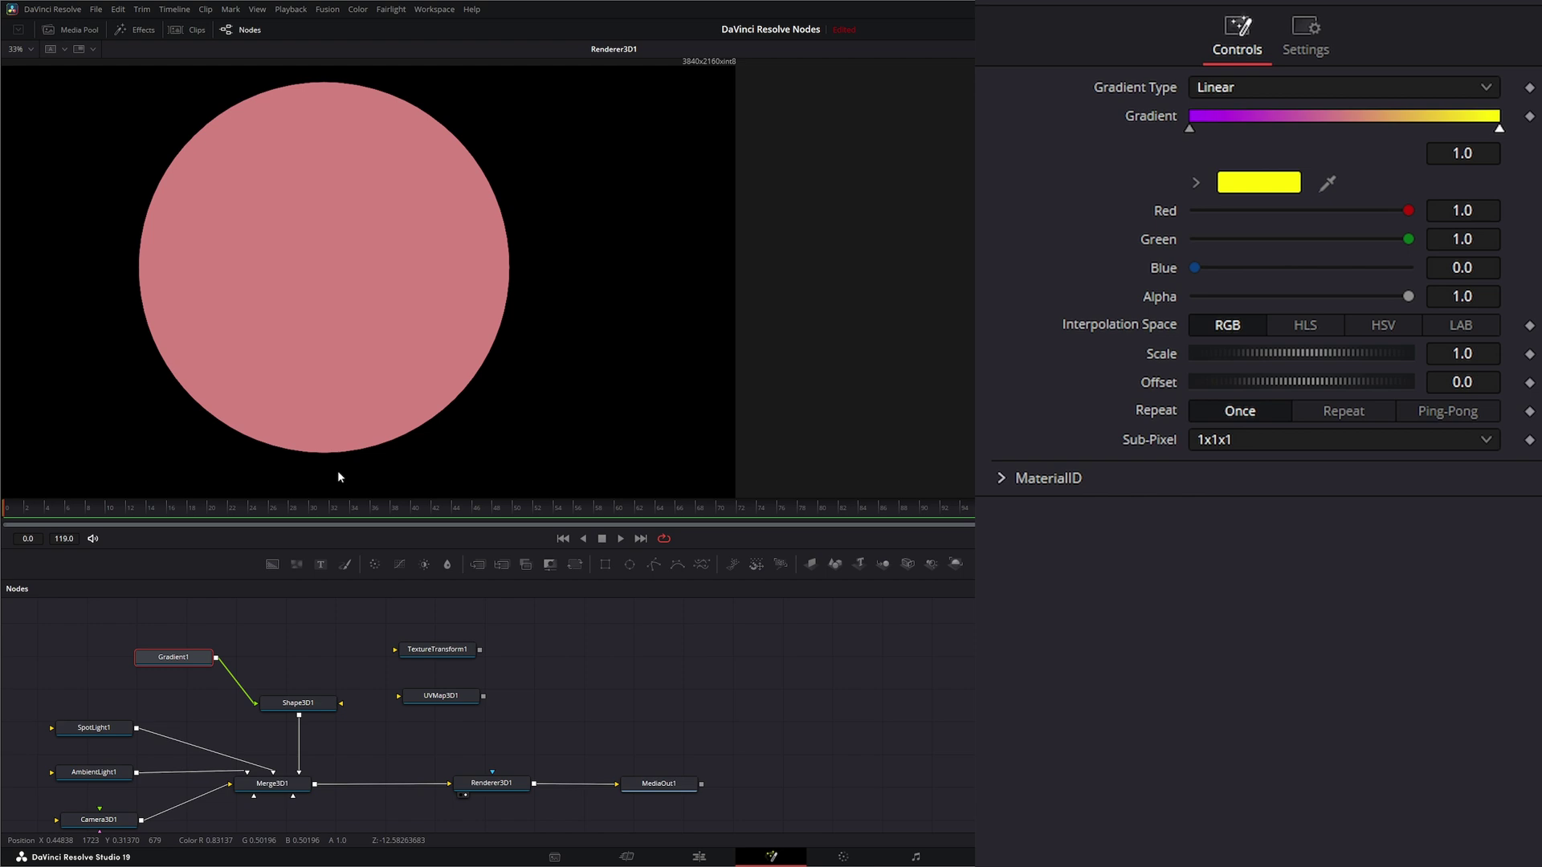
# Disconnect Gradient1 from Shape3D1 and add a Ward material node
pyautogui.moveTo(255, 703); pyautogui.dragTo(127, 656)
pyautogui.hotkey('shift', 'space')
pyautogui.write('uvm')
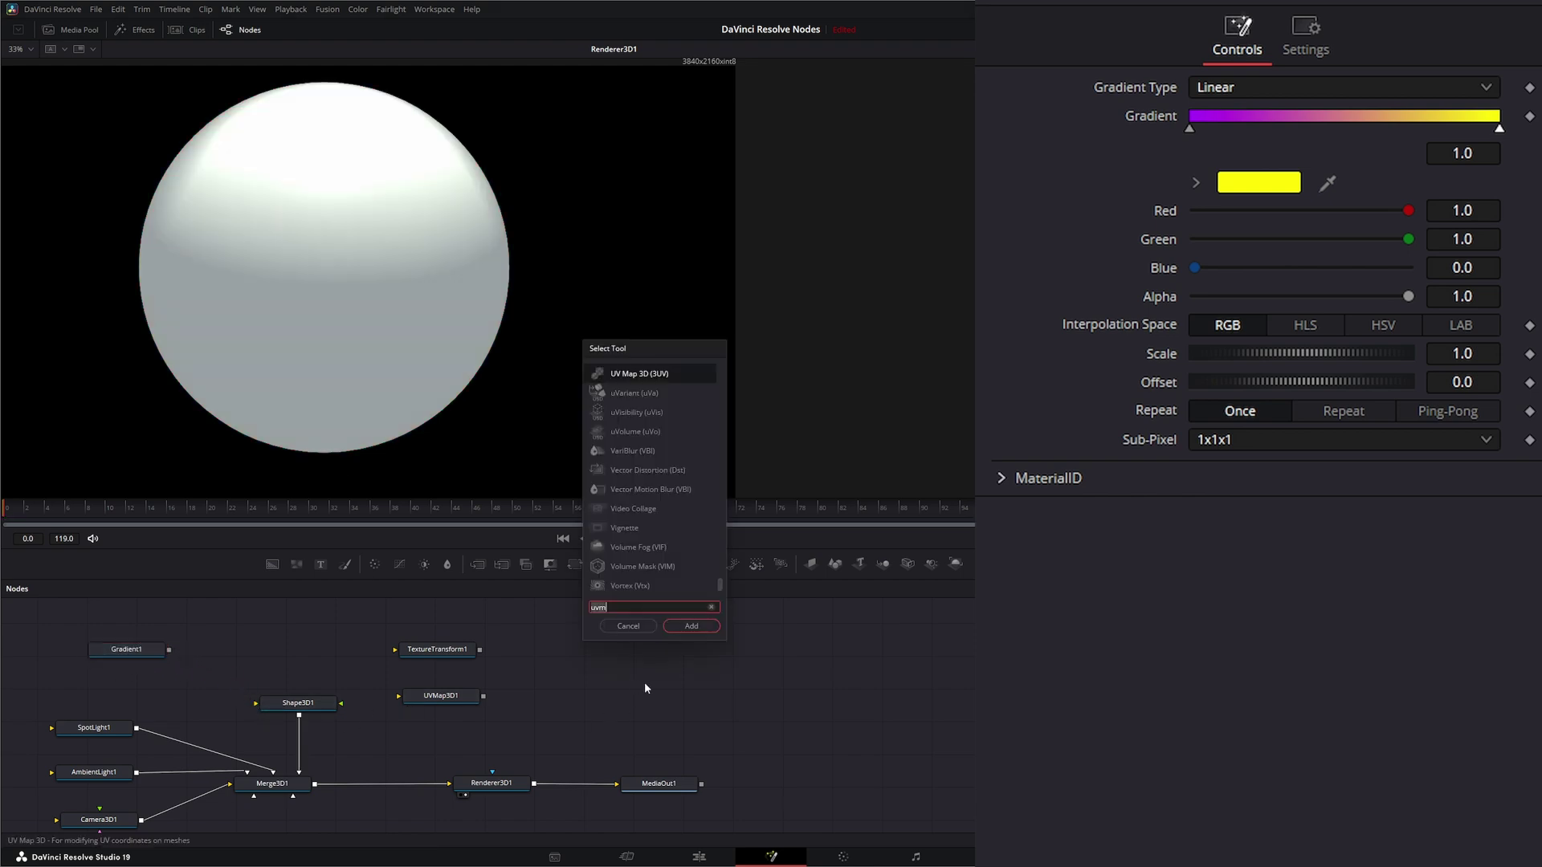
pyautogui.press('BackSpace')
pyautogui.press('BackSpace')
pyautogui.press('BackSpace')
pyautogui.write('woar')
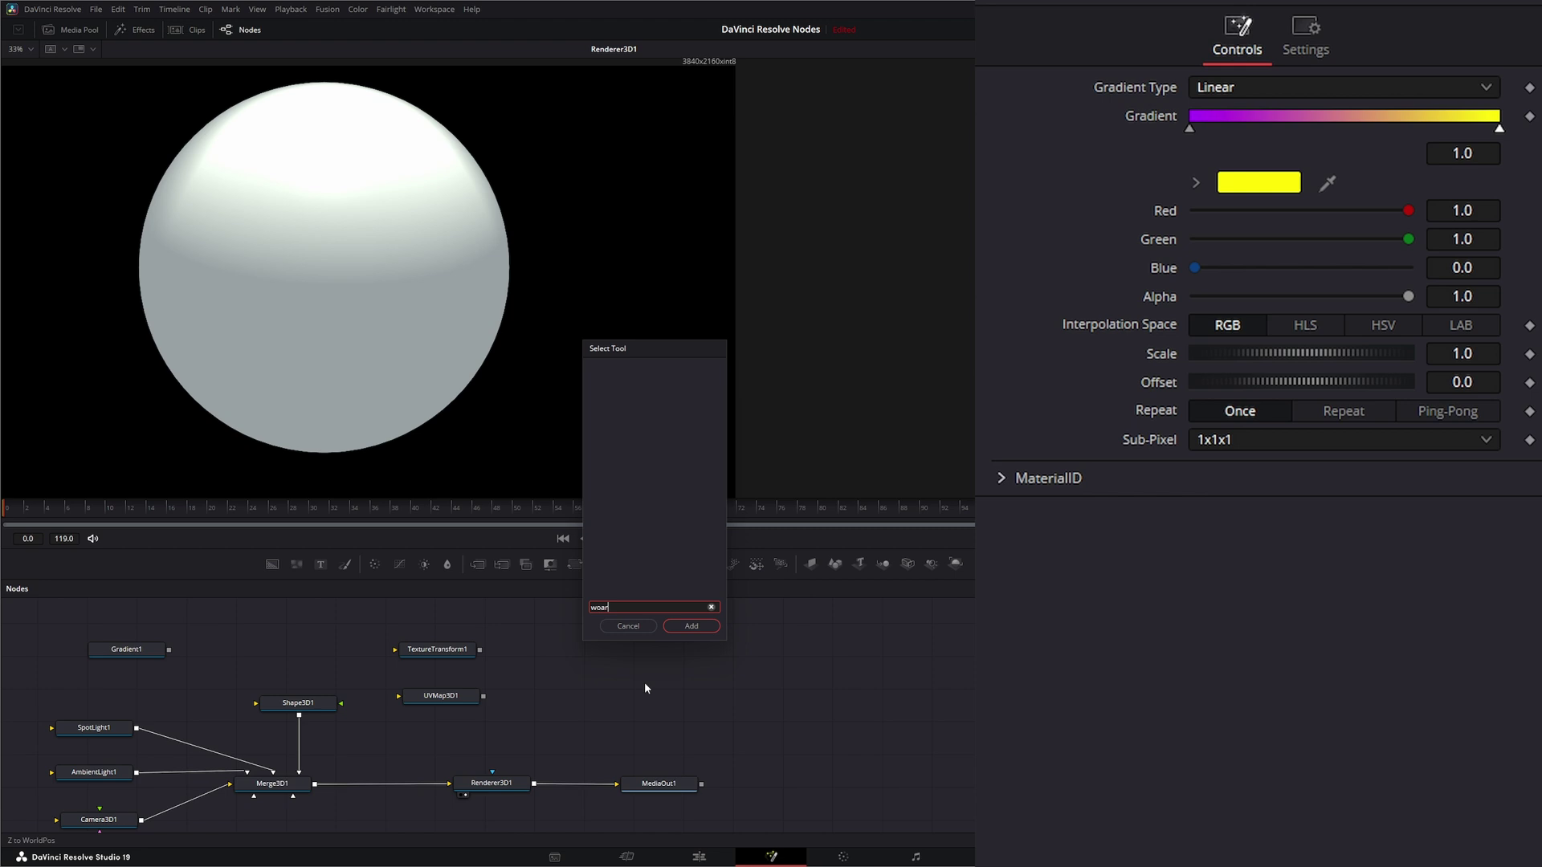
pyautogui.press('BackSpace')
pyautogui.press('BackSpace')
pyautogui.press('BackSpace')
pyautogui.write('ard')
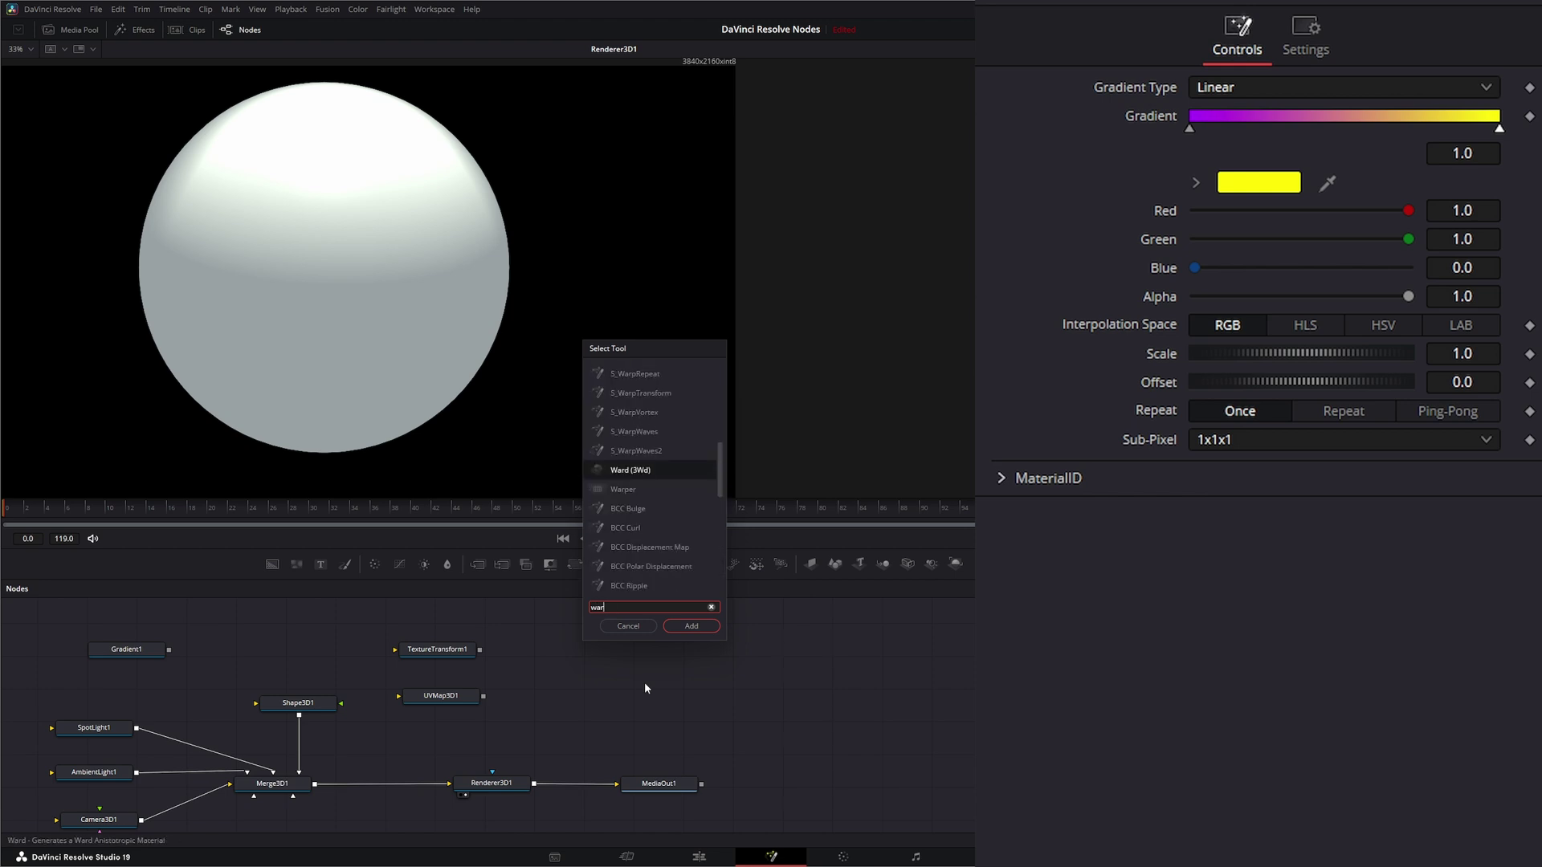
pyautogui.press('Return')
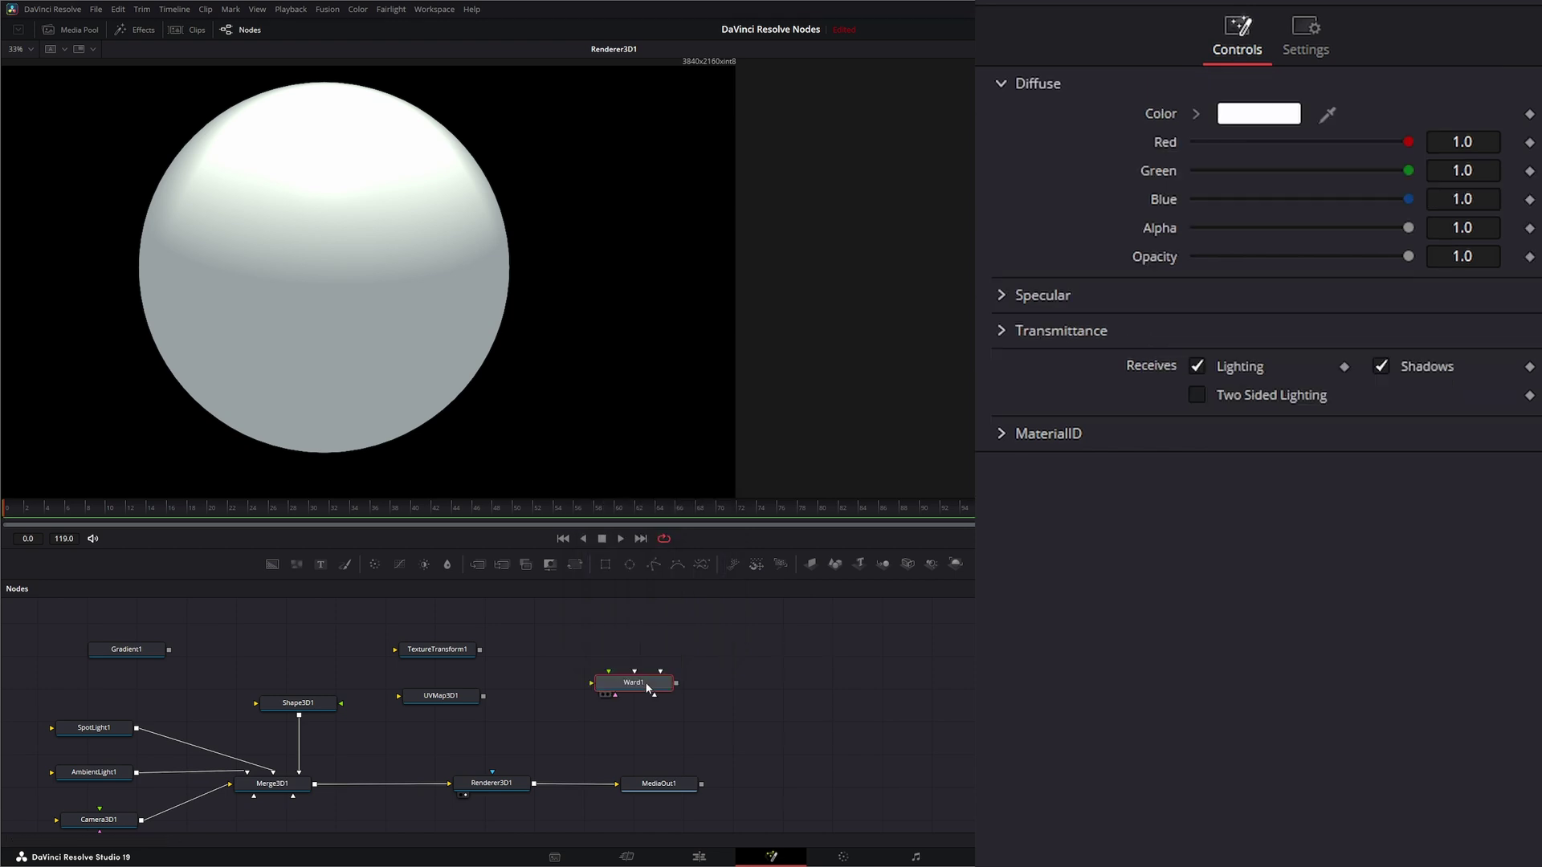
# Feed Gradient1 into Ward1's Diffuse Color, apply Ward1 to Shape3D1, and adjust gradient scale
pyautogui.moveTo(644, 682); pyautogui.dragTo(302, 649)
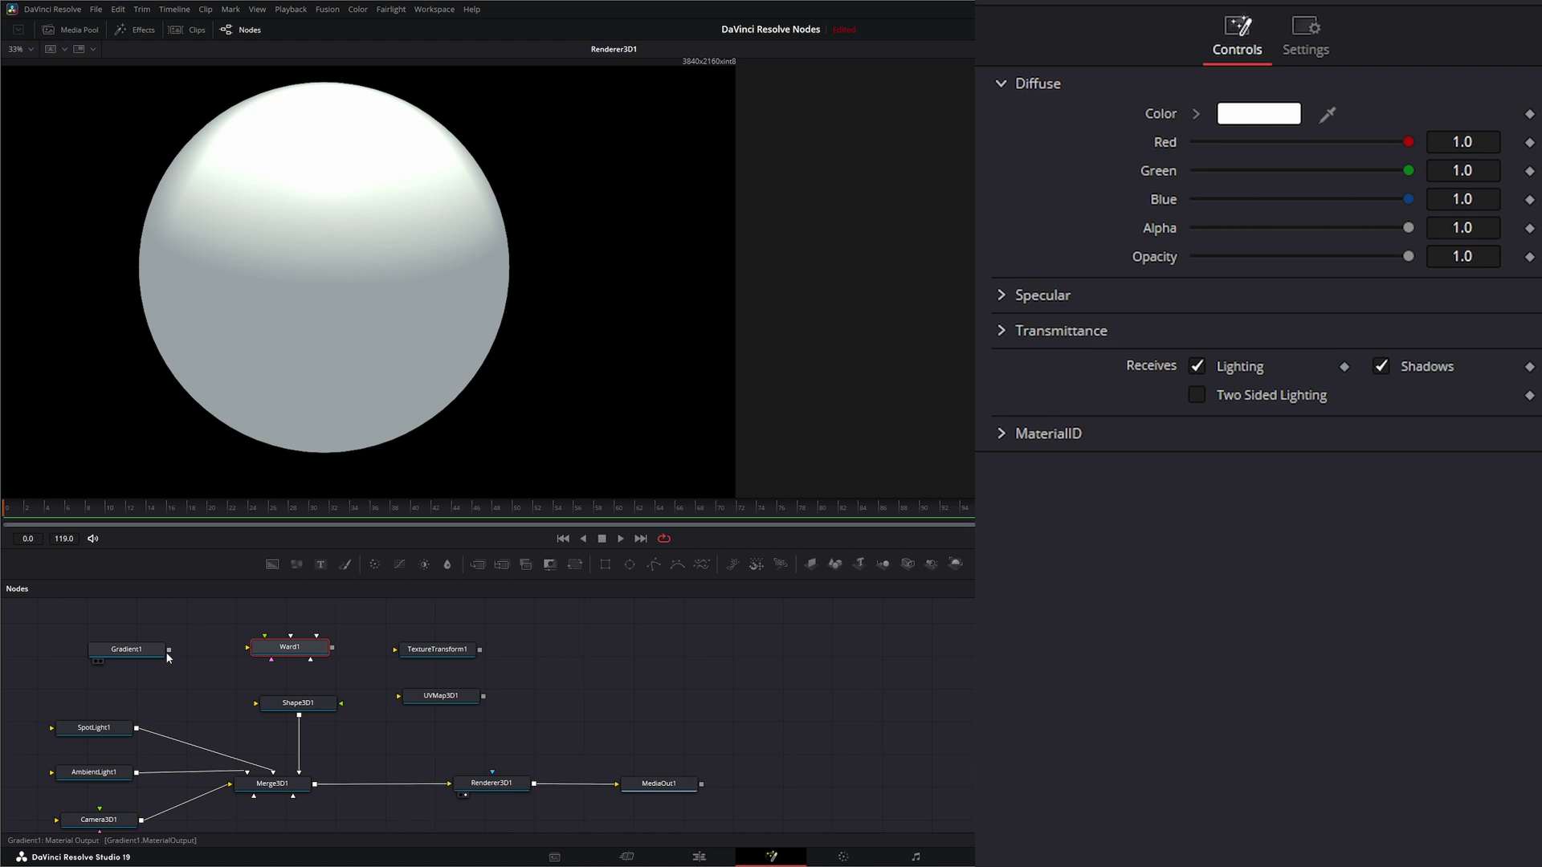
pyautogui.moveTo(171, 654); pyautogui.dragTo(265, 649)
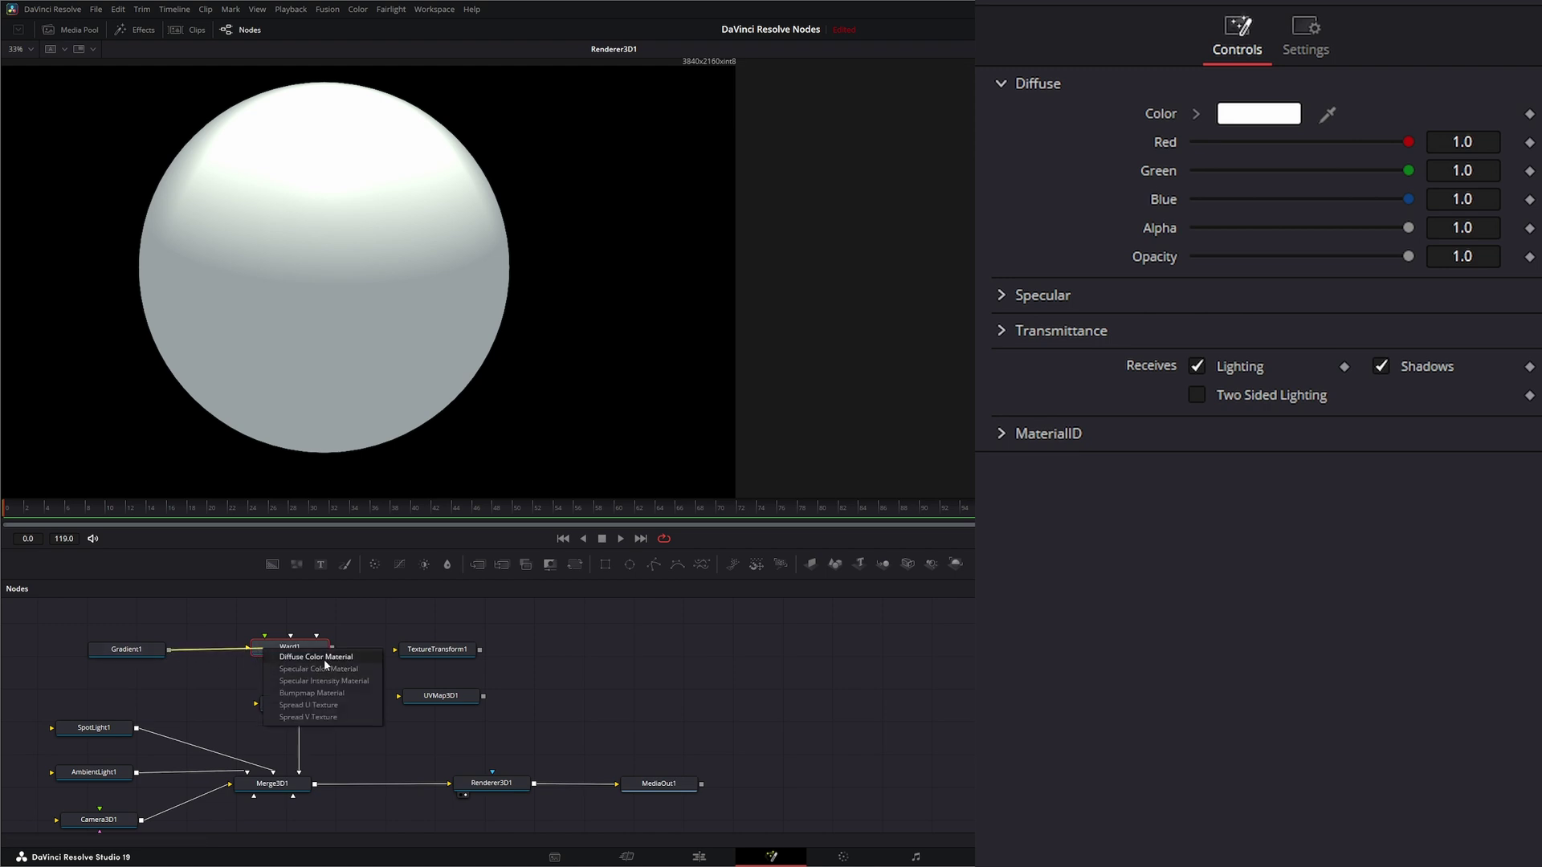
pyautogui.click(324, 658)
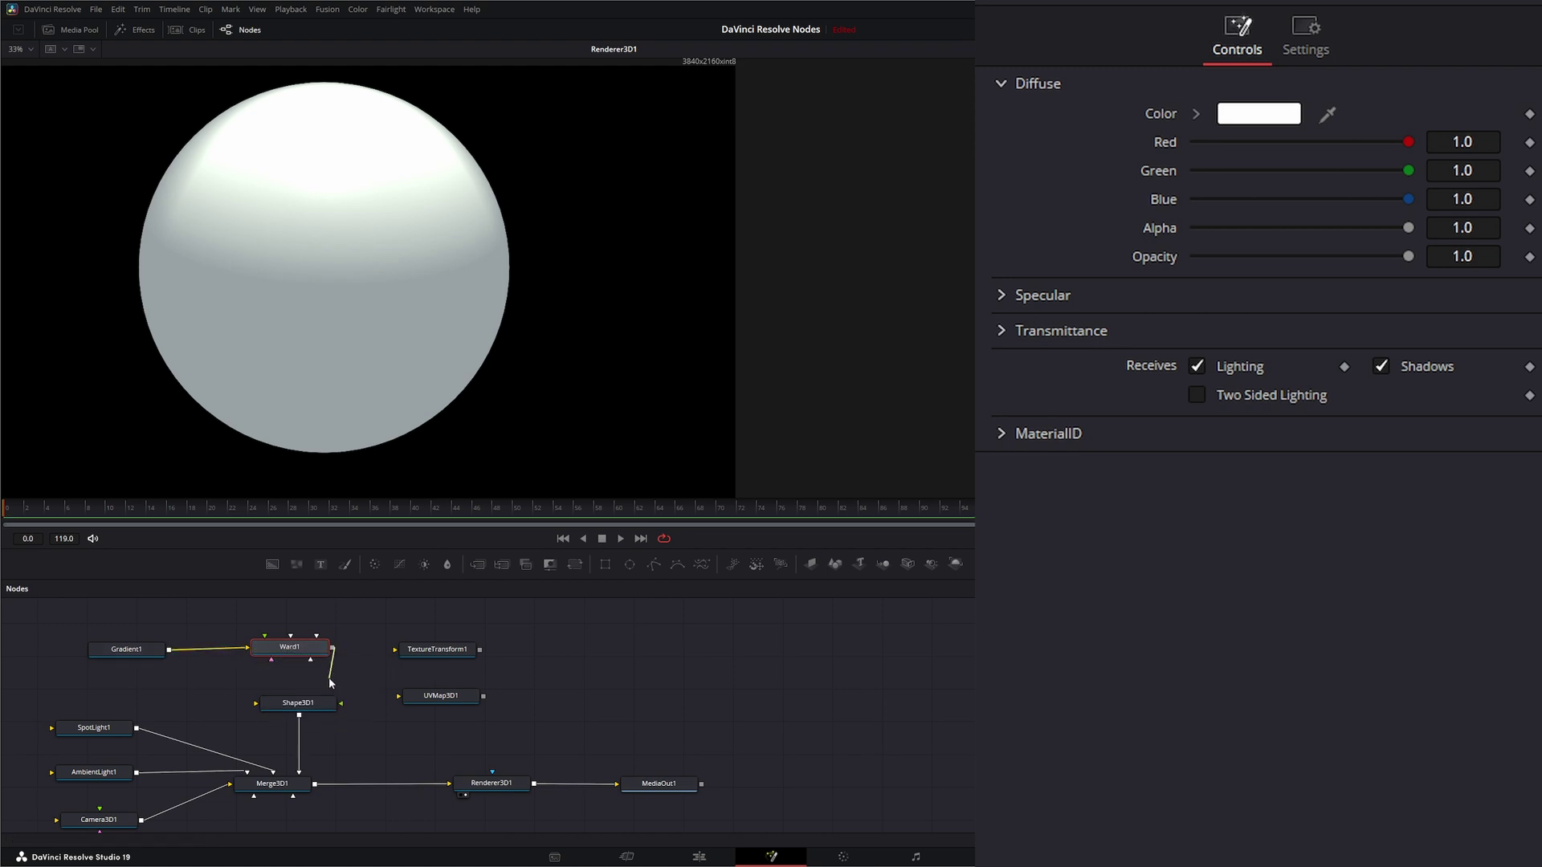
pyautogui.moveTo(333, 650); pyautogui.dragTo(334, 707)
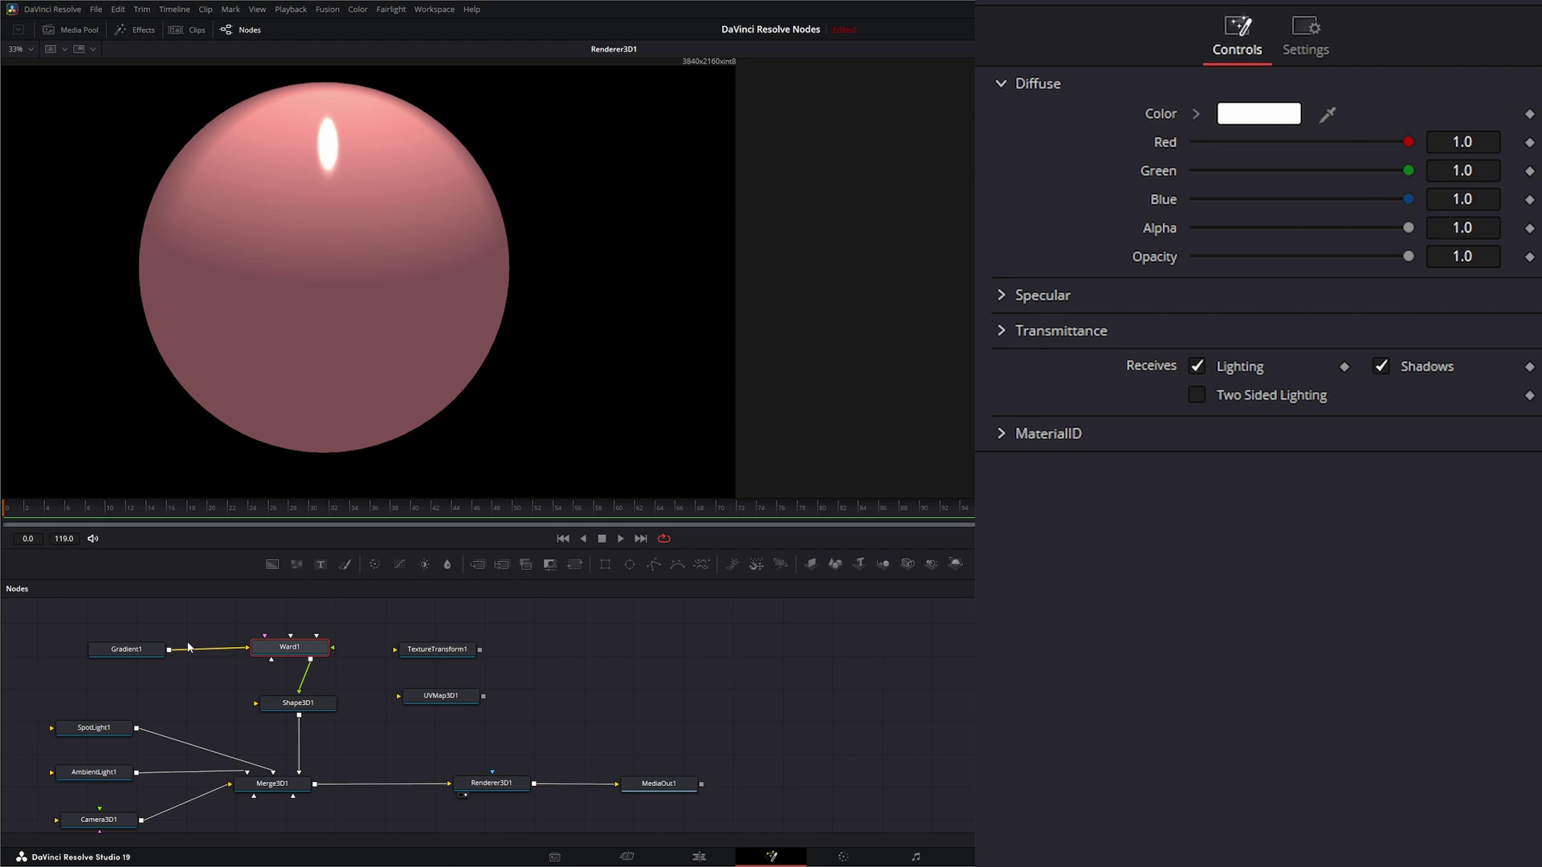
pyautogui.moveTo(150, 657); pyautogui.dragTo(164, 654)
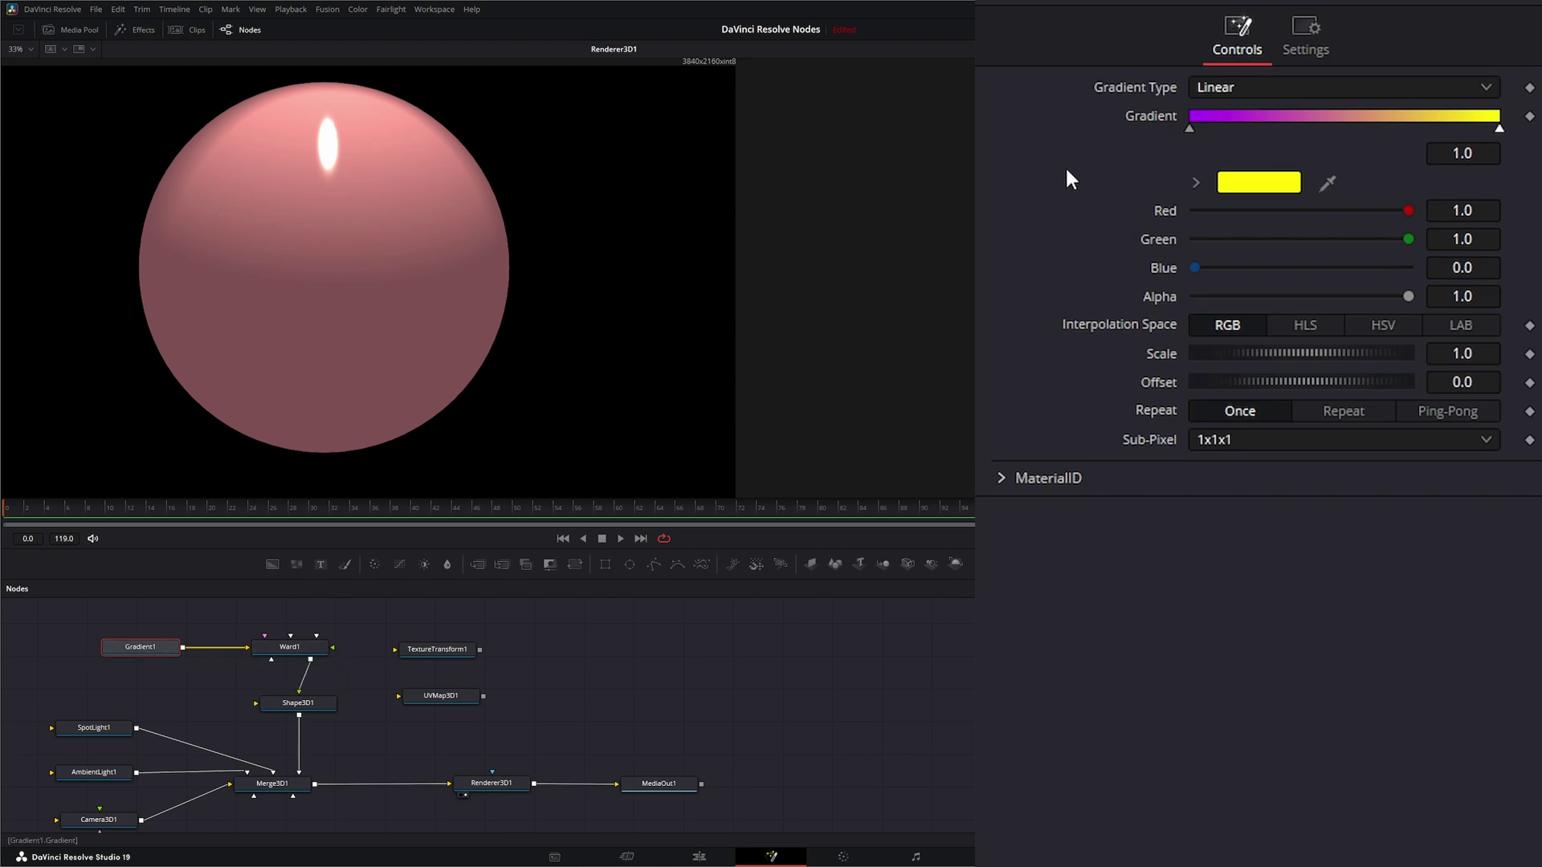
pyautogui.moveTo(1189, 131); pyautogui.dragTo(1153, 146)
pyautogui.moveTo(1298, 356)
pyautogui.mouseDown()
pyautogui.moveTo(1357, 352)
pyautogui.moveTo(1226, 356)
pyautogui.moveTo(1387, 356)
pyautogui.moveTo(1245, 358)
pyautogui.moveTo(1363, 359)
pyautogui.moveTo(1273, 363)
pyautogui.moveTo(1357, 380)
pyautogui.moveTo(1260, 381)
pyautogui.moveTo(1356, 375)
pyautogui.moveTo(1311, 376)
pyautogui.mouseUp()
# Reset gradient offset, insert UVMap3D1 between Shape3D1 and Merge3D1, and set Map Mode to XYZ to UVW
pyautogui.doubleClick(1159, 381)
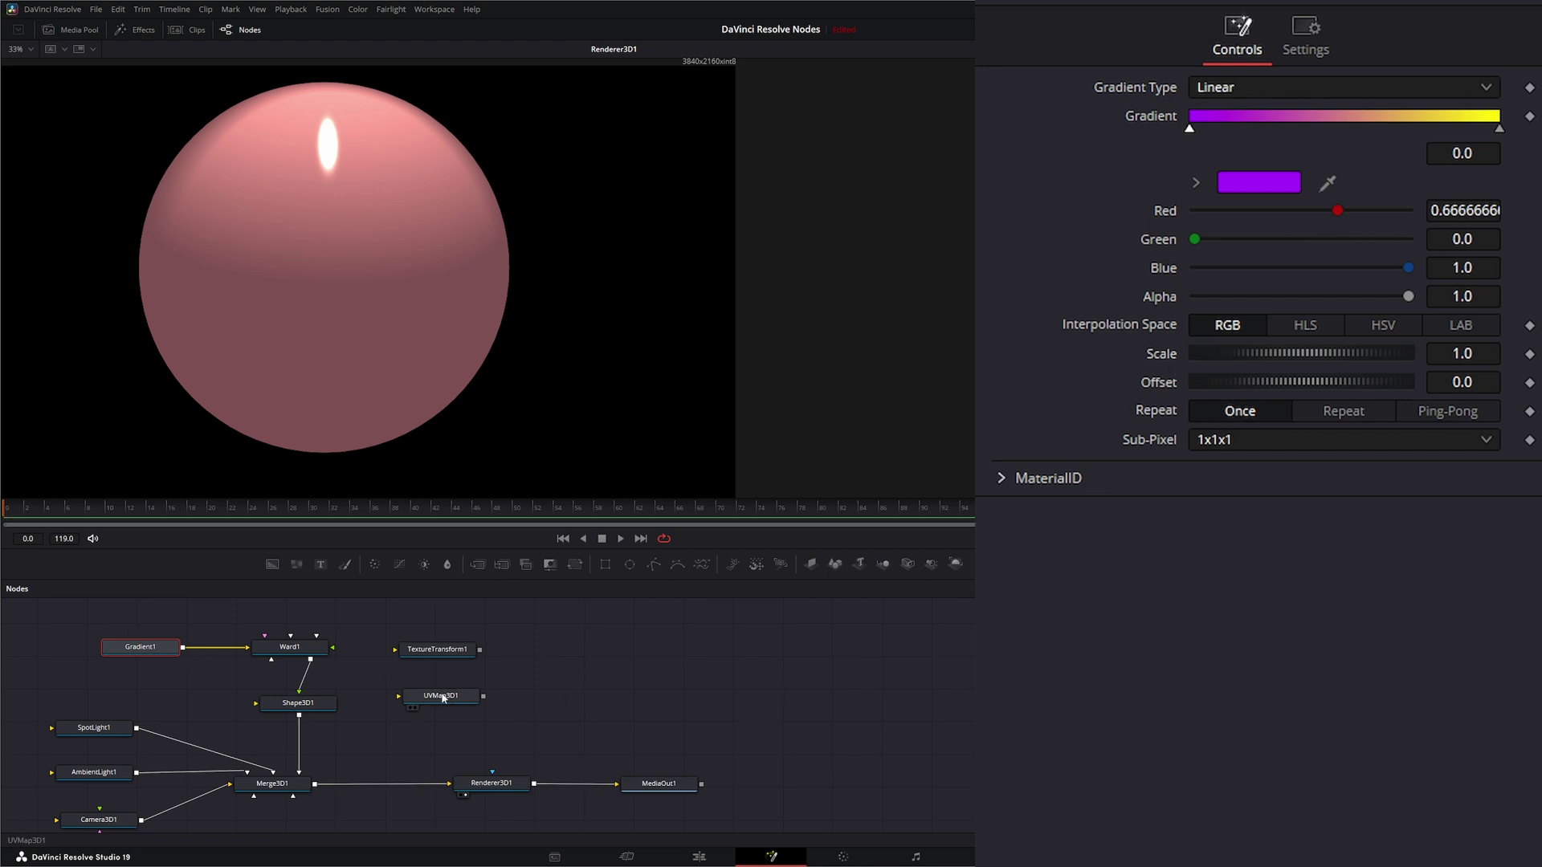
pyautogui.moveTo(435, 701); pyautogui.dragTo(298, 746)
pyautogui.click(423, 729)
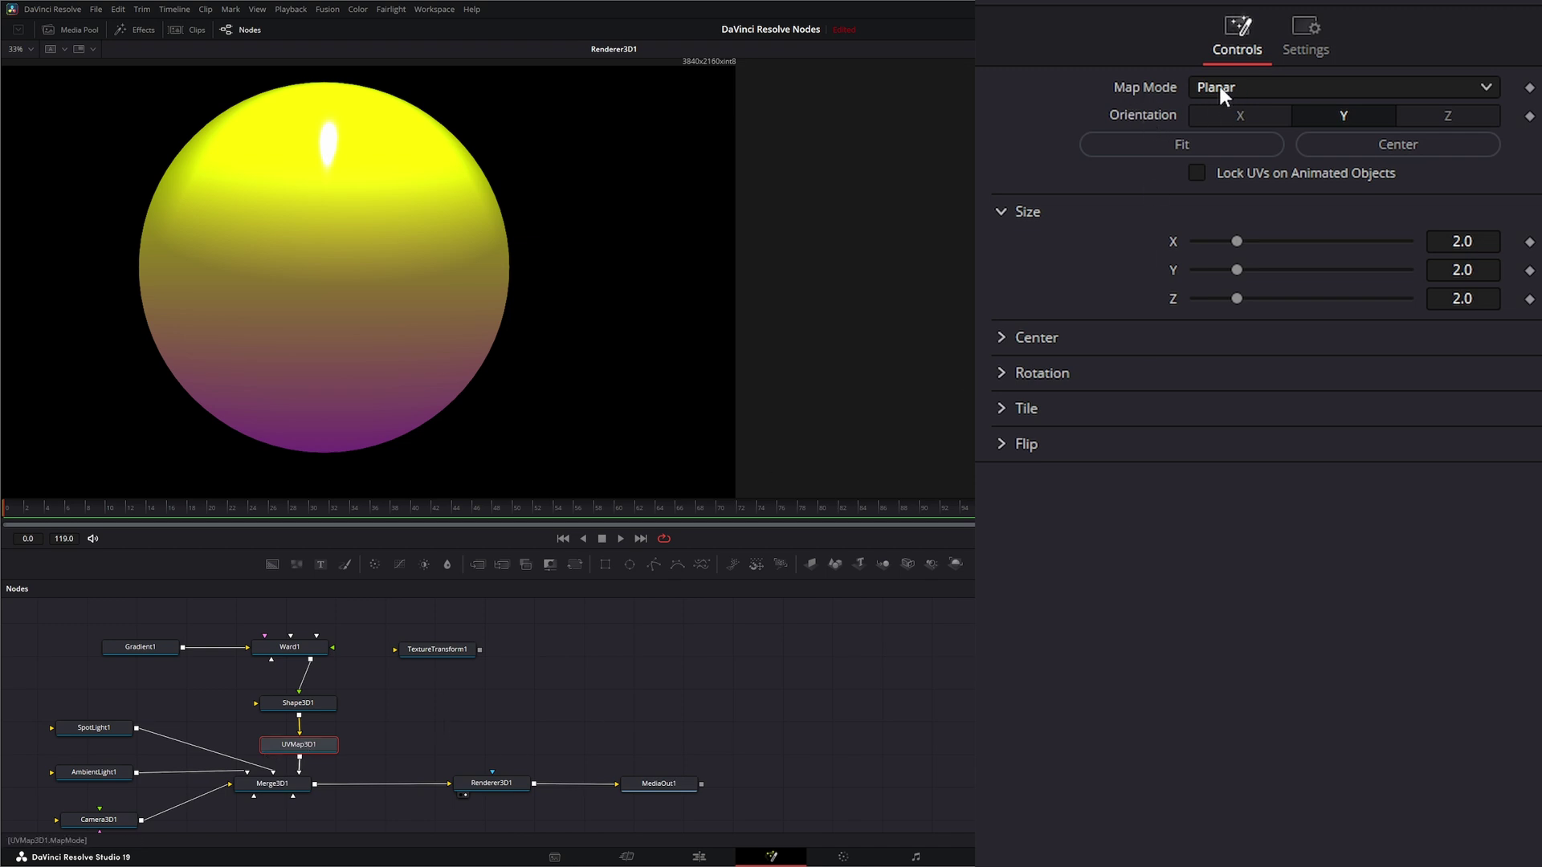
pyautogui.click(1260, 85)
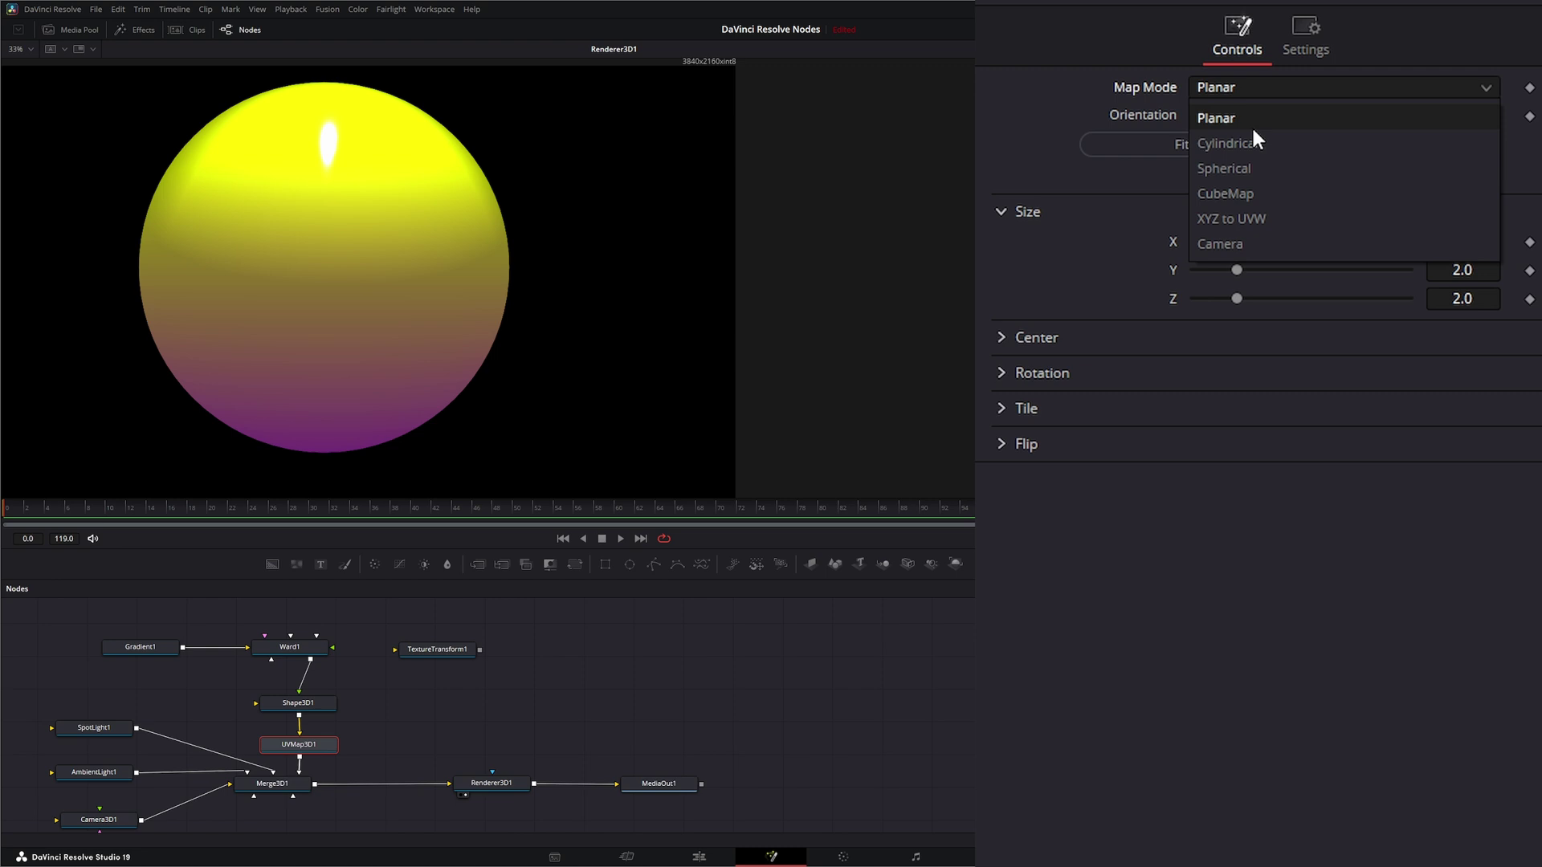
pyautogui.click(1243, 218)
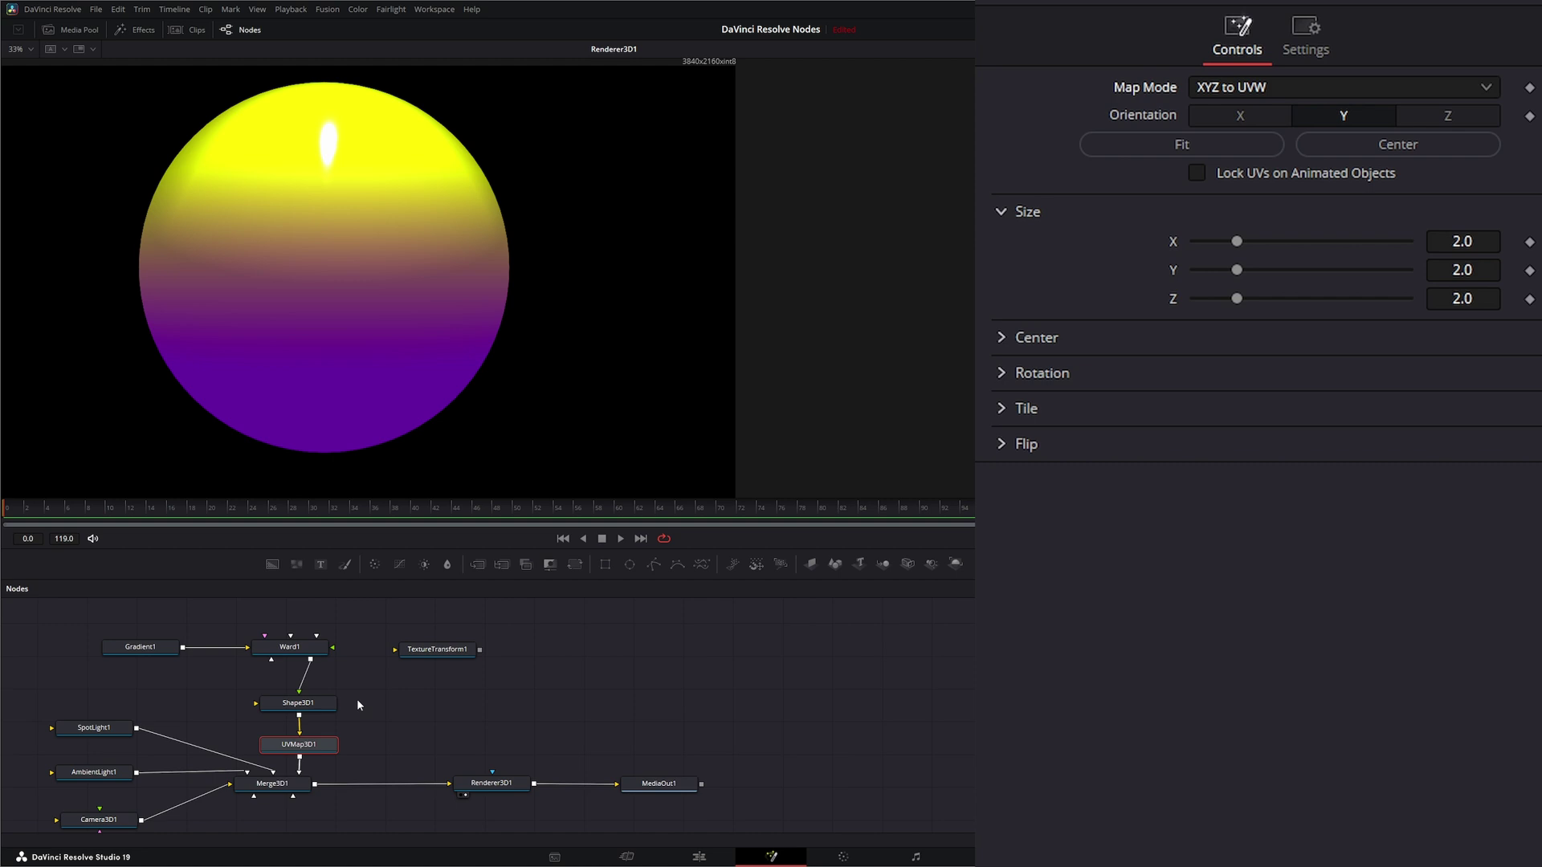
pyautogui.moveTo(71, 623); pyautogui.dragTo(199, 678)
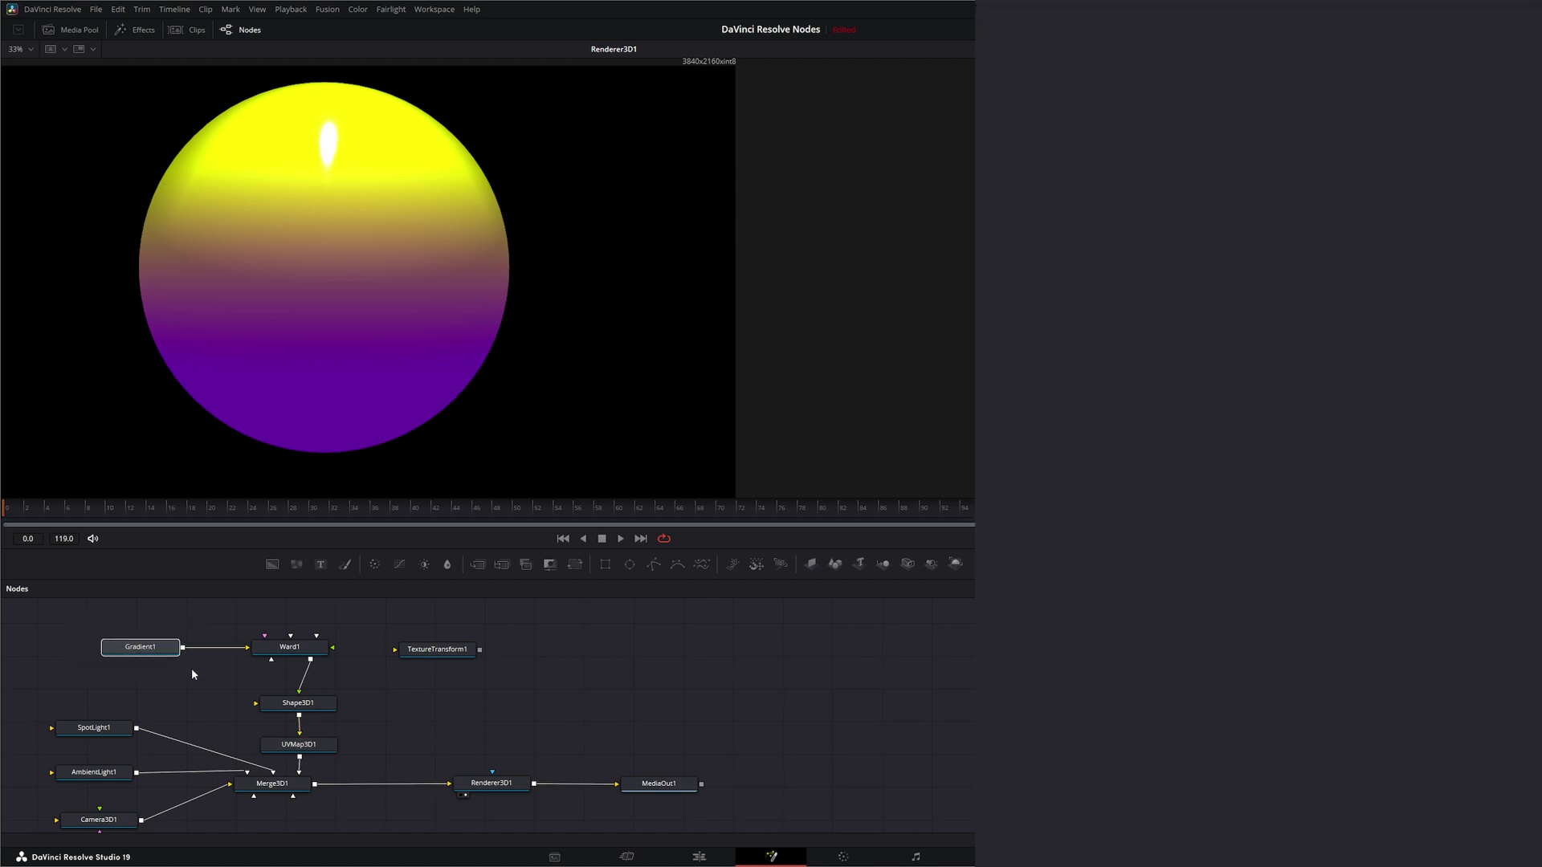
# Test stretching UVMap3D1's texture size along X, then reset Size X, Y, Z to 2.0
pyautogui.click(298, 747)
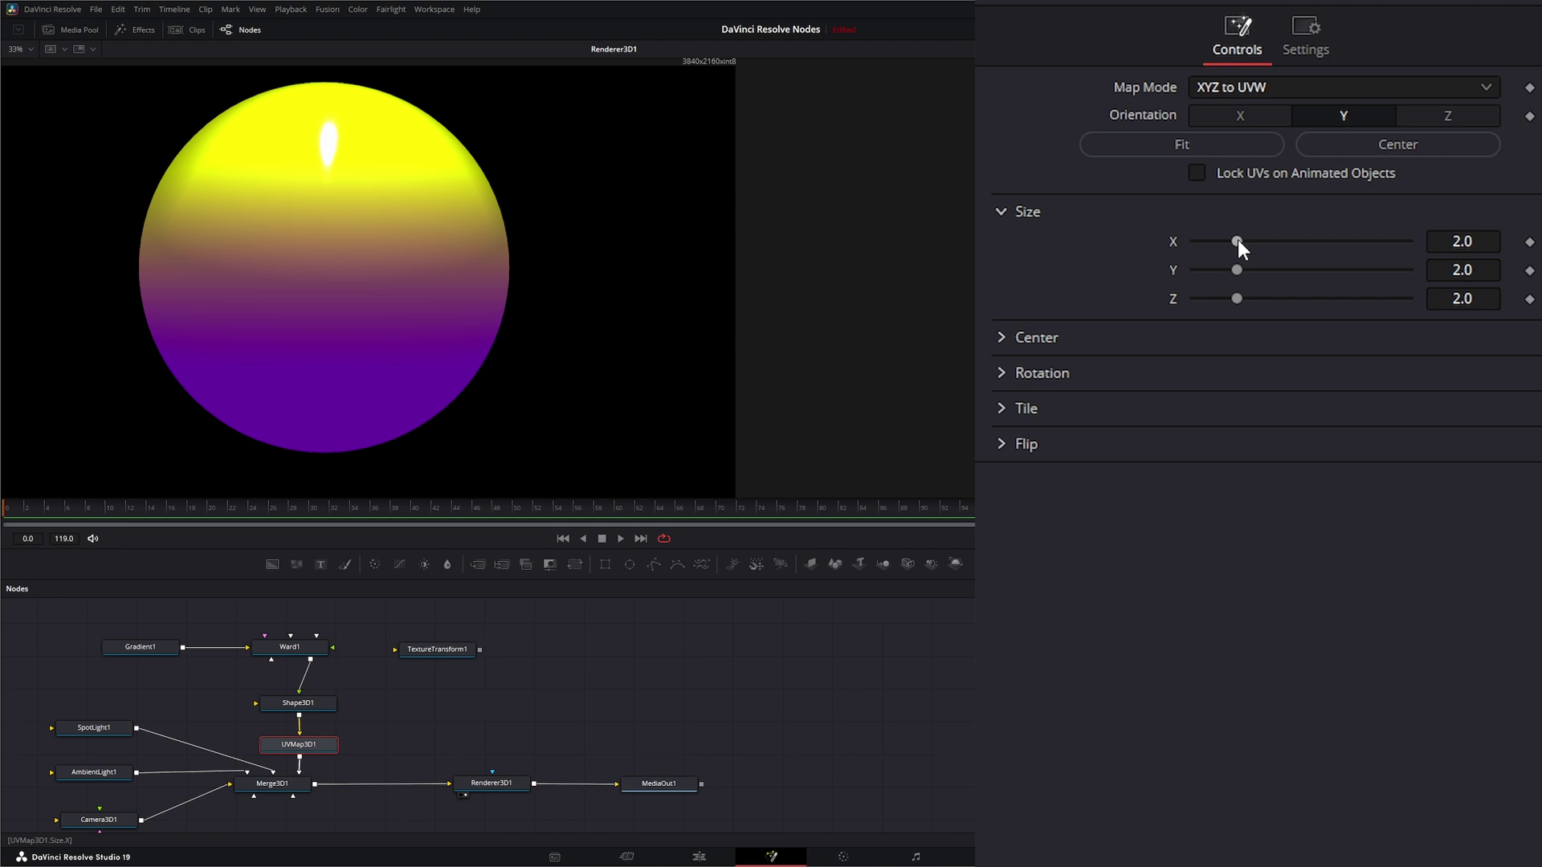
pyautogui.moveTo(1237, 239); pyautogui.dragTo(1272, 298)
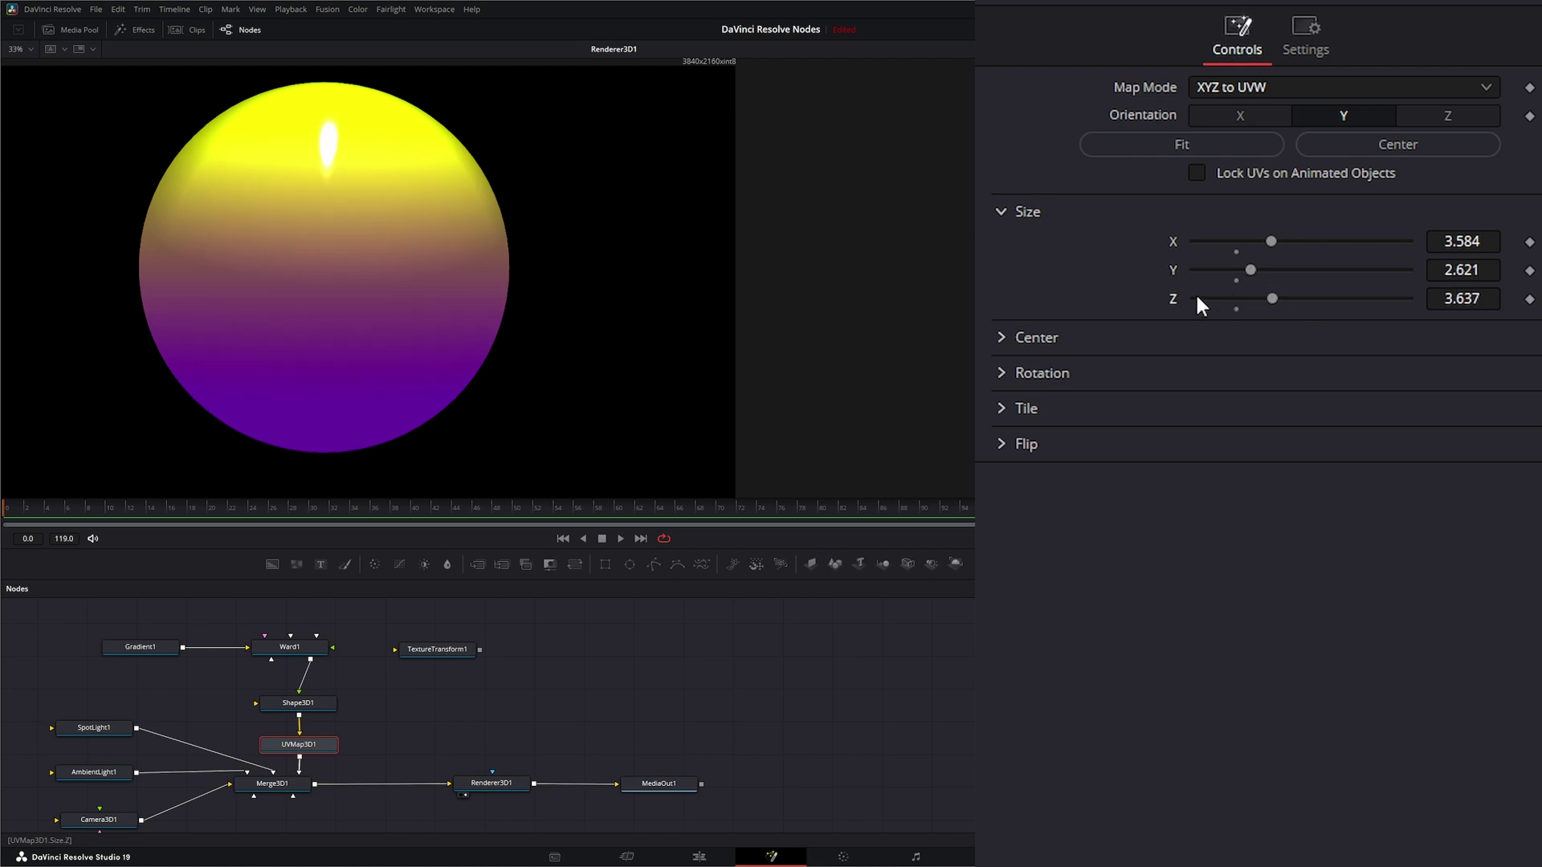
pyautogui.doubleClick(1174, 298)
pyautogui.doubleClick(1171, 268)
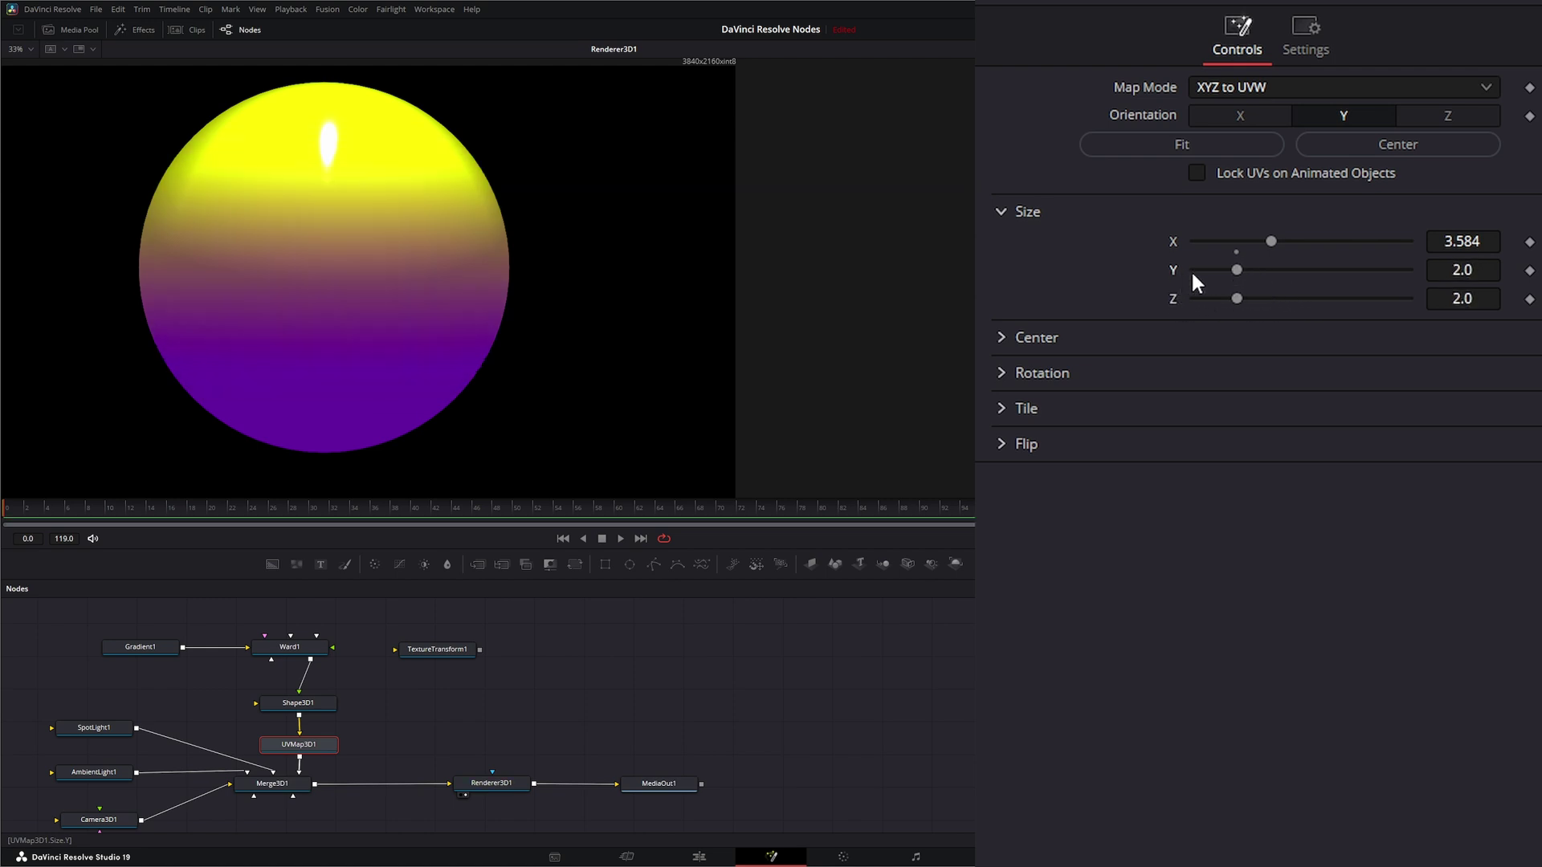
pyautogui.doubleClick(1171, 241)
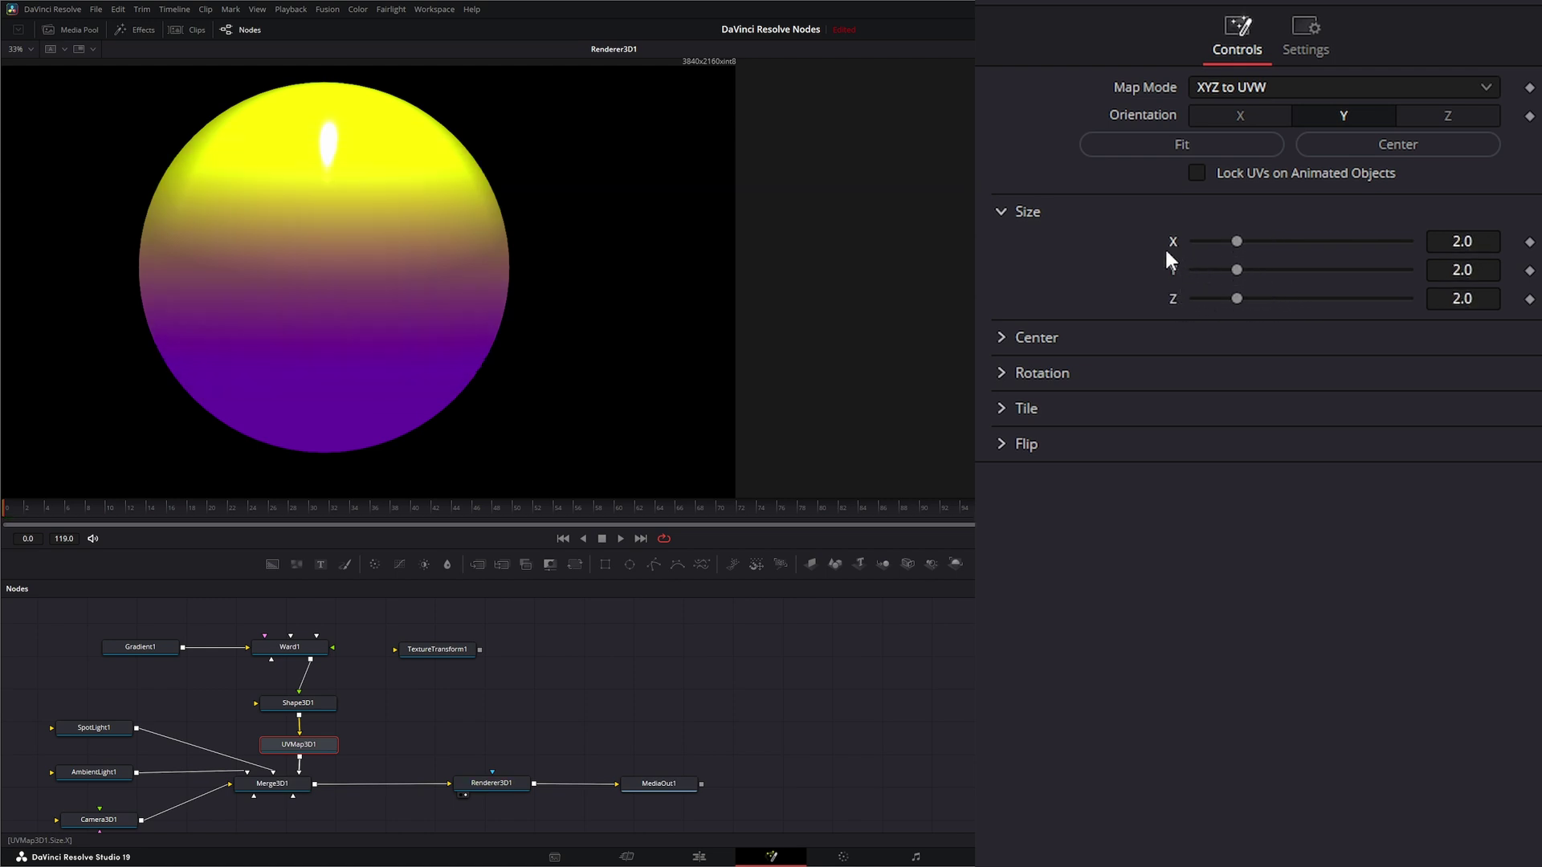
# Shift the texture centre along X and Y, then reset Center X and Y to 0
pyautogui.click(999, 339)
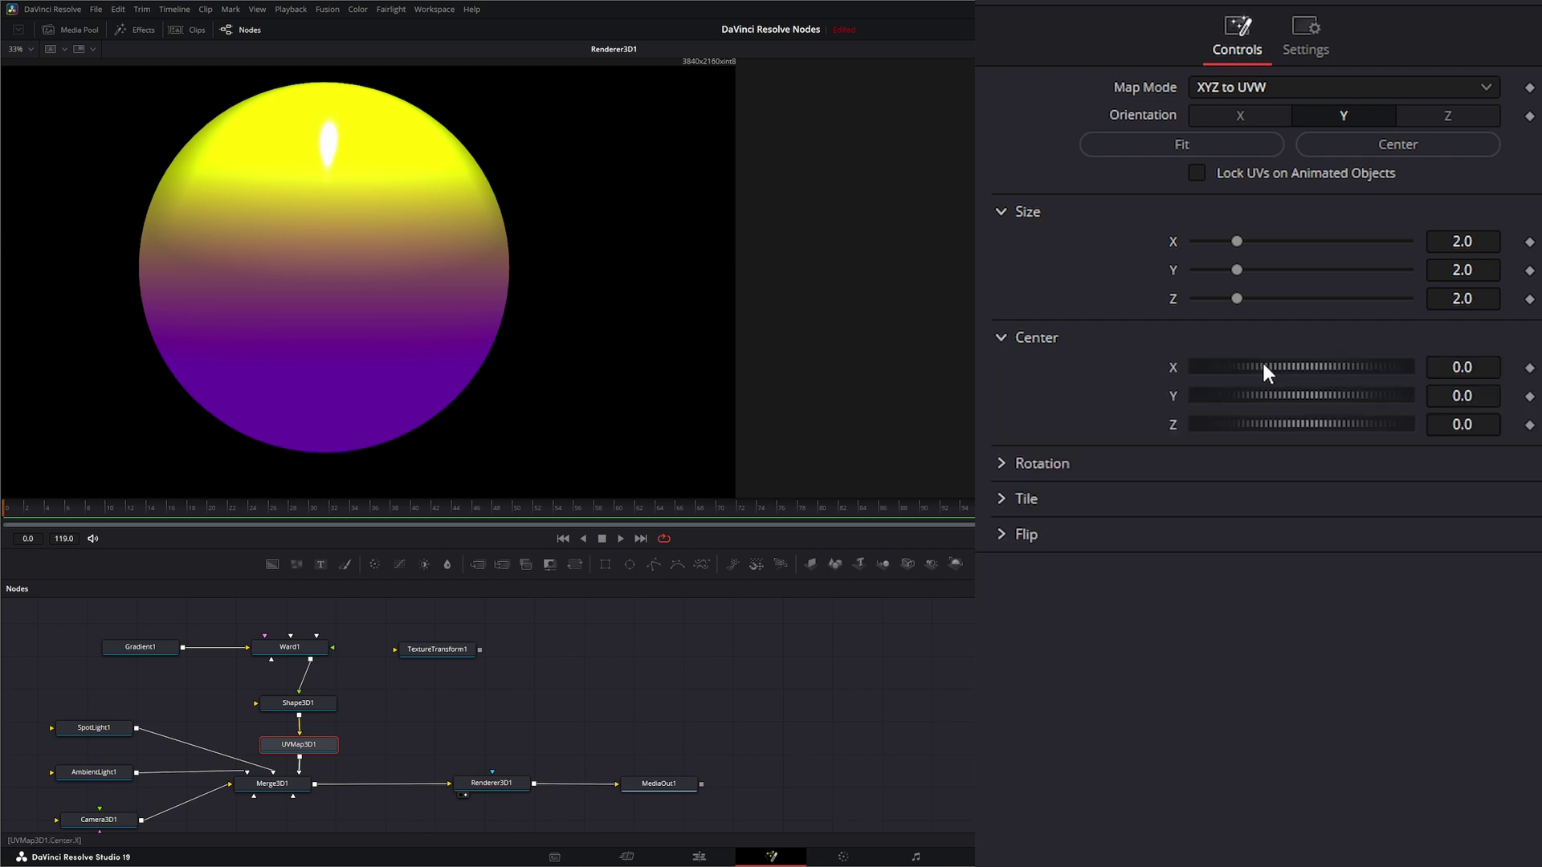
pyautogui.moveTo(1263, 365); pyautogui.dragTo(1331, 426)
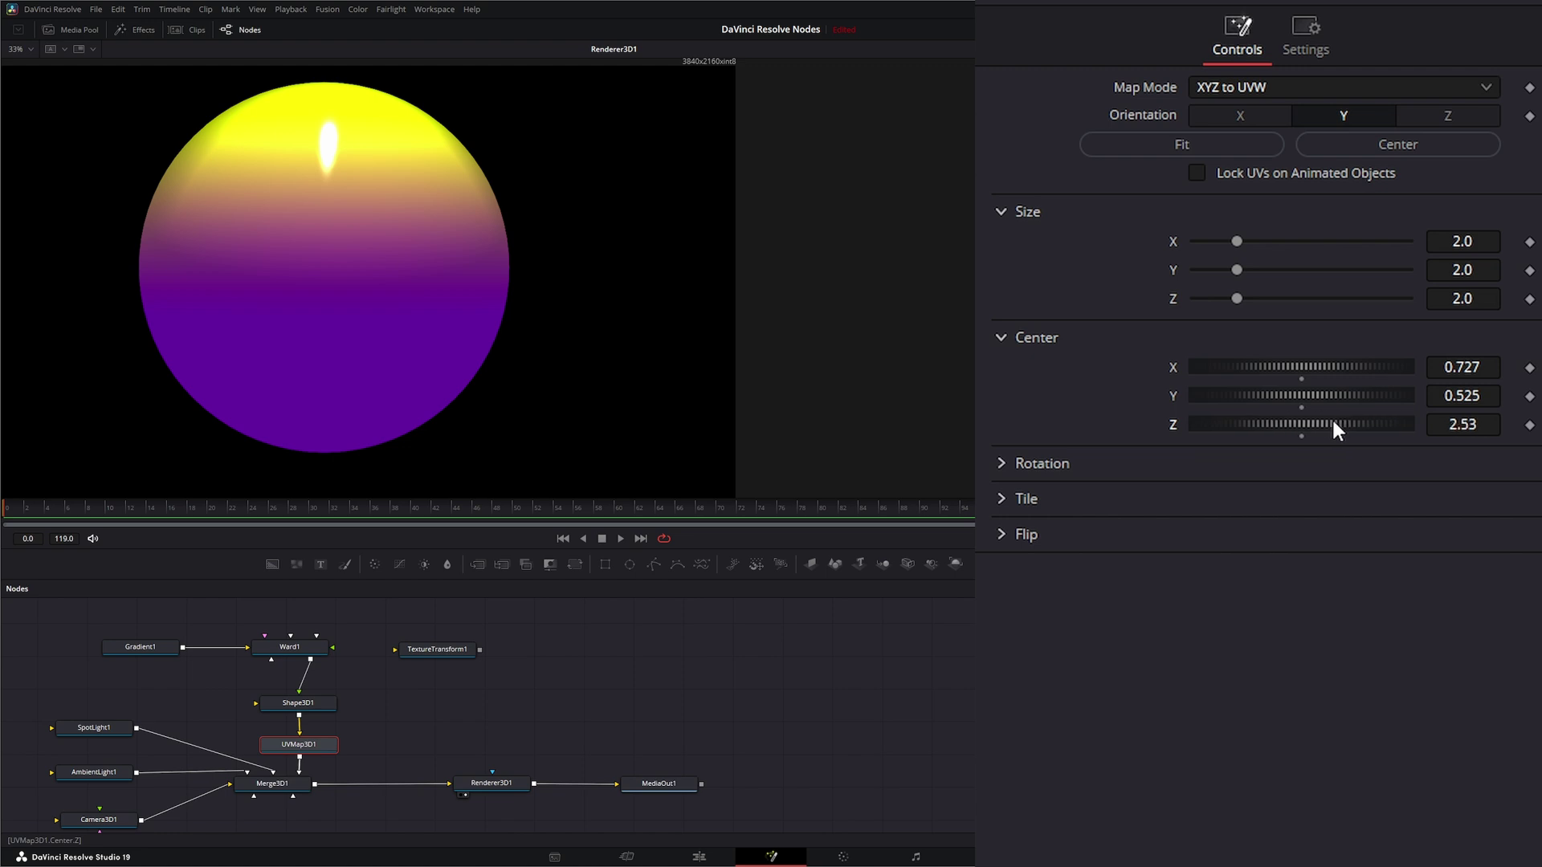
pyautogui.doubleClick(1173, 396)
pyautogui.doubleClick(1169, 366)
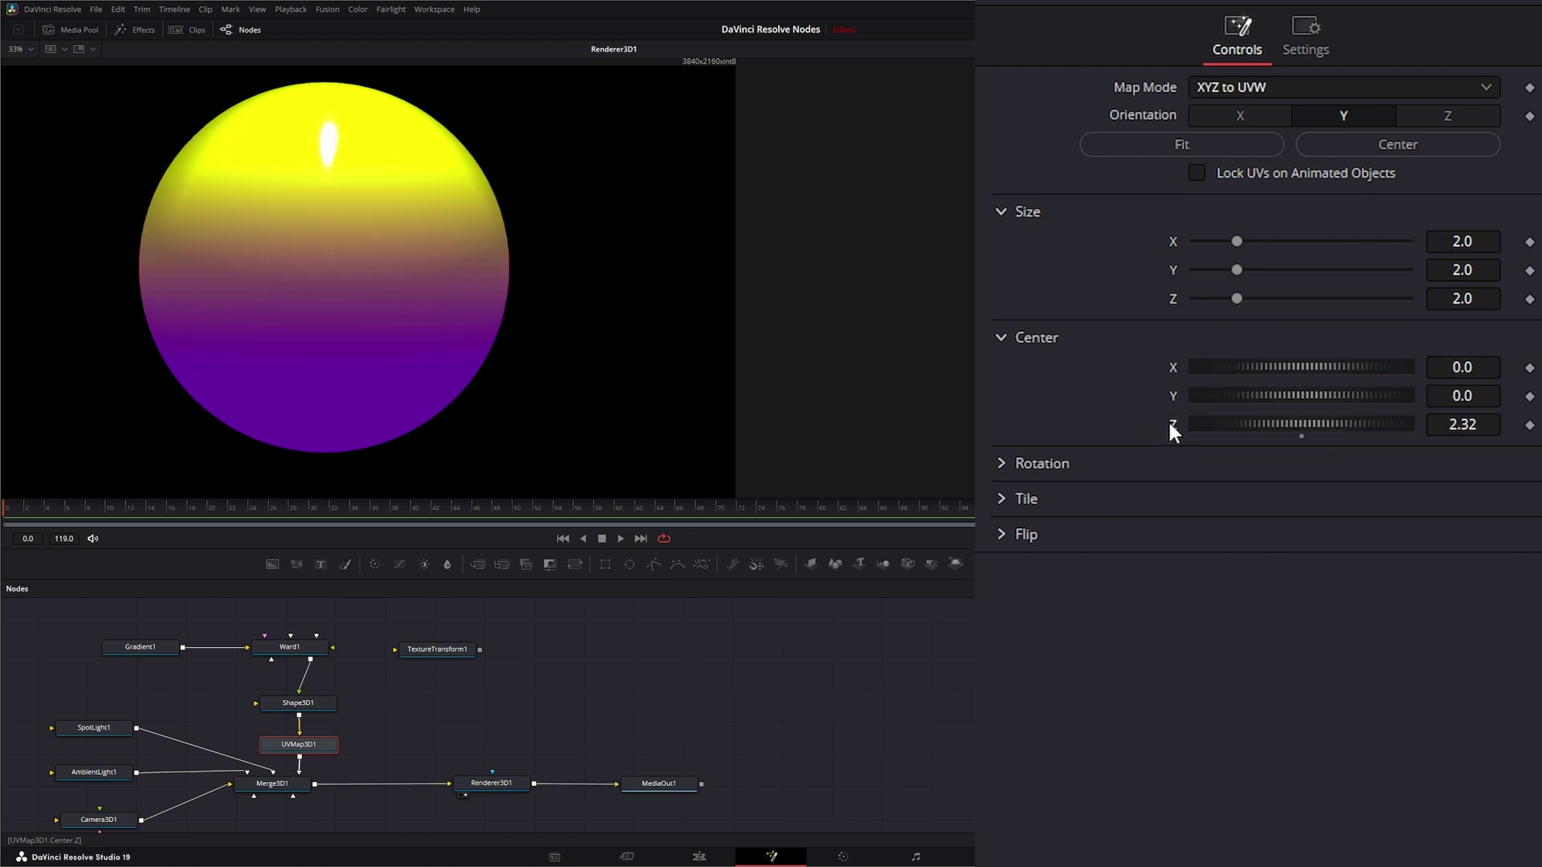
# Reset Center Z to 0, test texture rotation, then reset X, Y and Z rotation to 0
pyautogui.doubleClick(1171, 425)
pyautogui.click(1001, 337)
pyautogui.click(1000, 372)
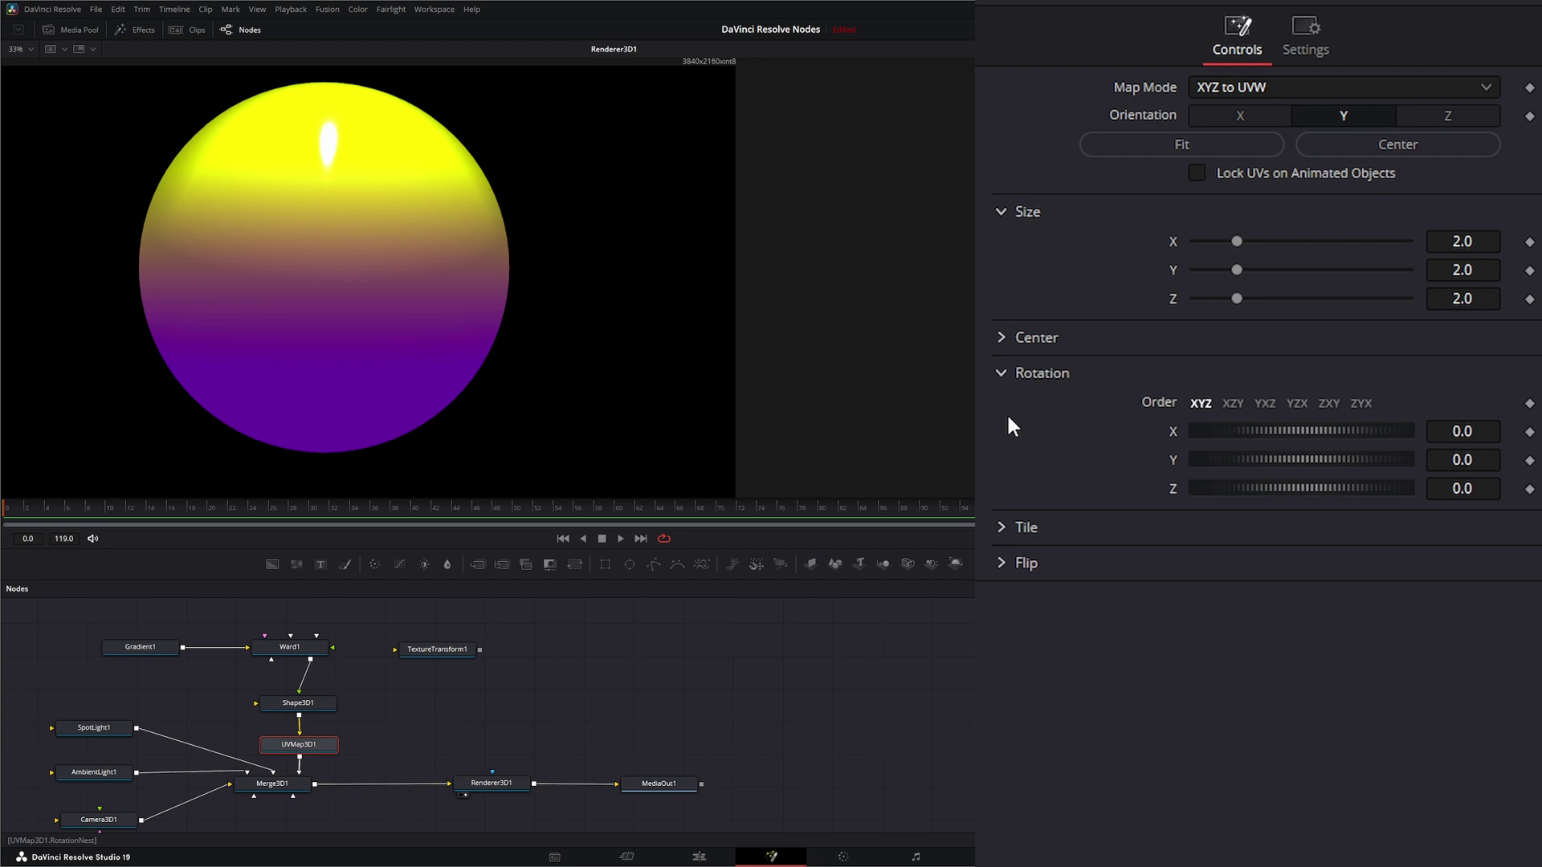
pyautogui.moveTo(1241, 426); pyautogui.dragTo(1282, 486)
pyautogui.doubleClick(1173, 488)
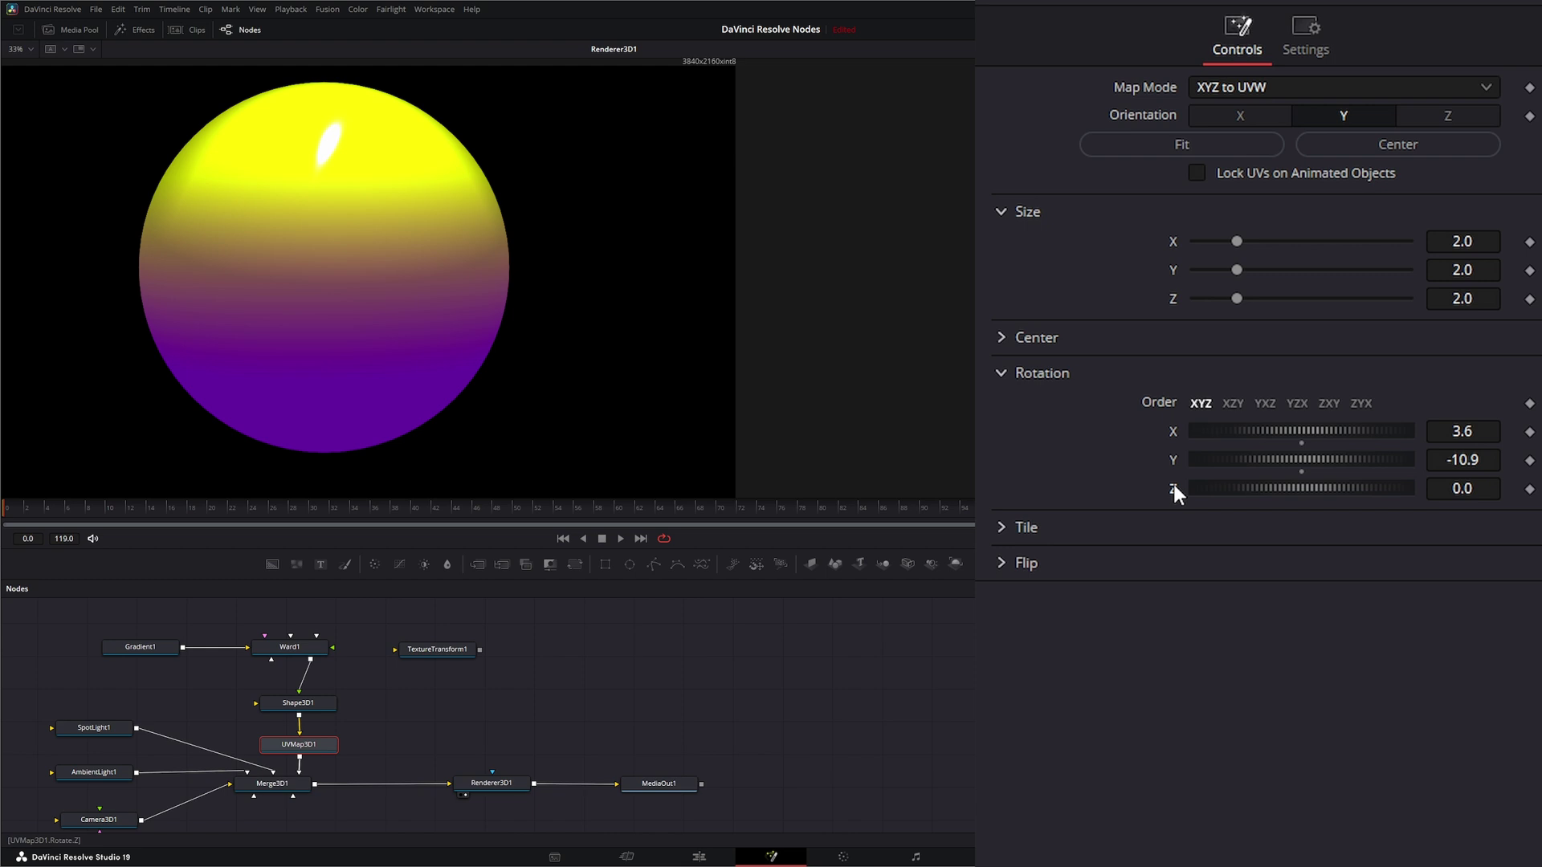
pyautogui.doubleClick(1169, 456)
pyautogui.doubleClick(1169, 431)
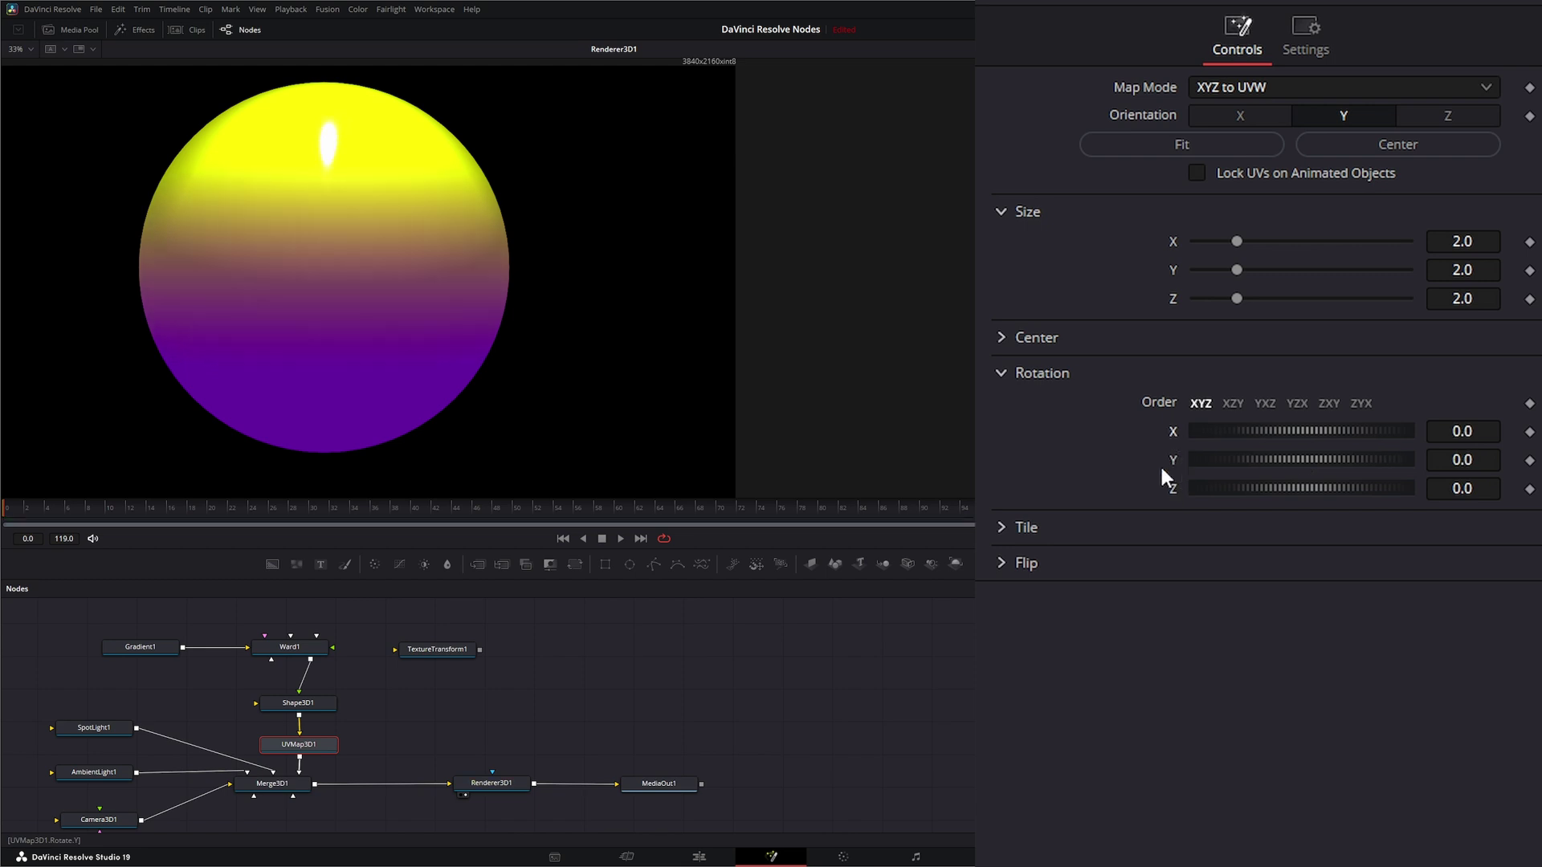
# Change Gradient1's Gradient Type from Linear to Reflect
pyautogui.click(140, 649)
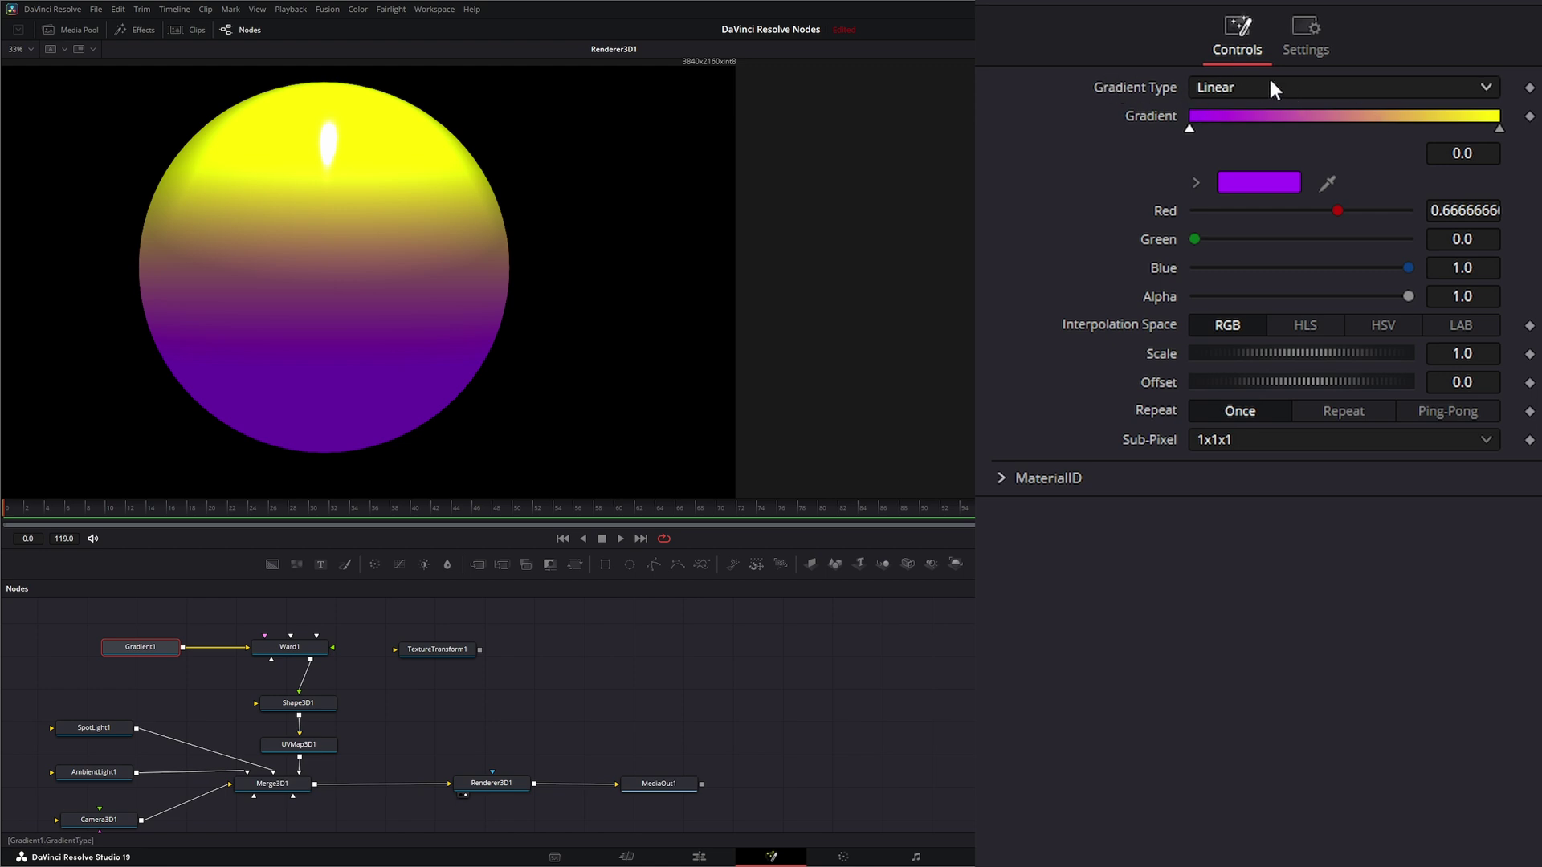
pyautogui.click(1228, 88)
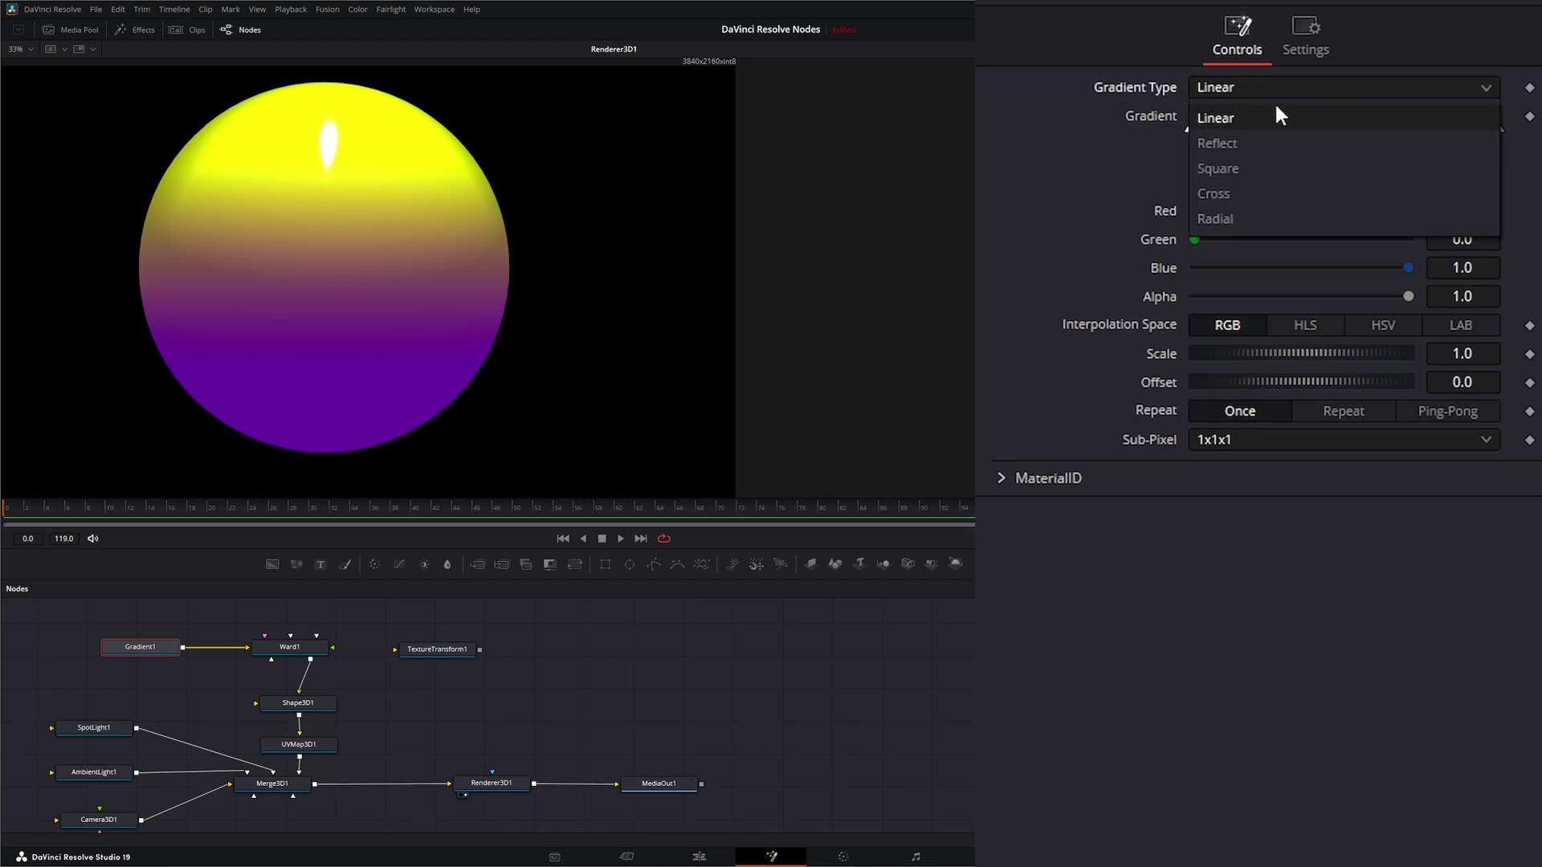
pyautogui.click(1236, 143)
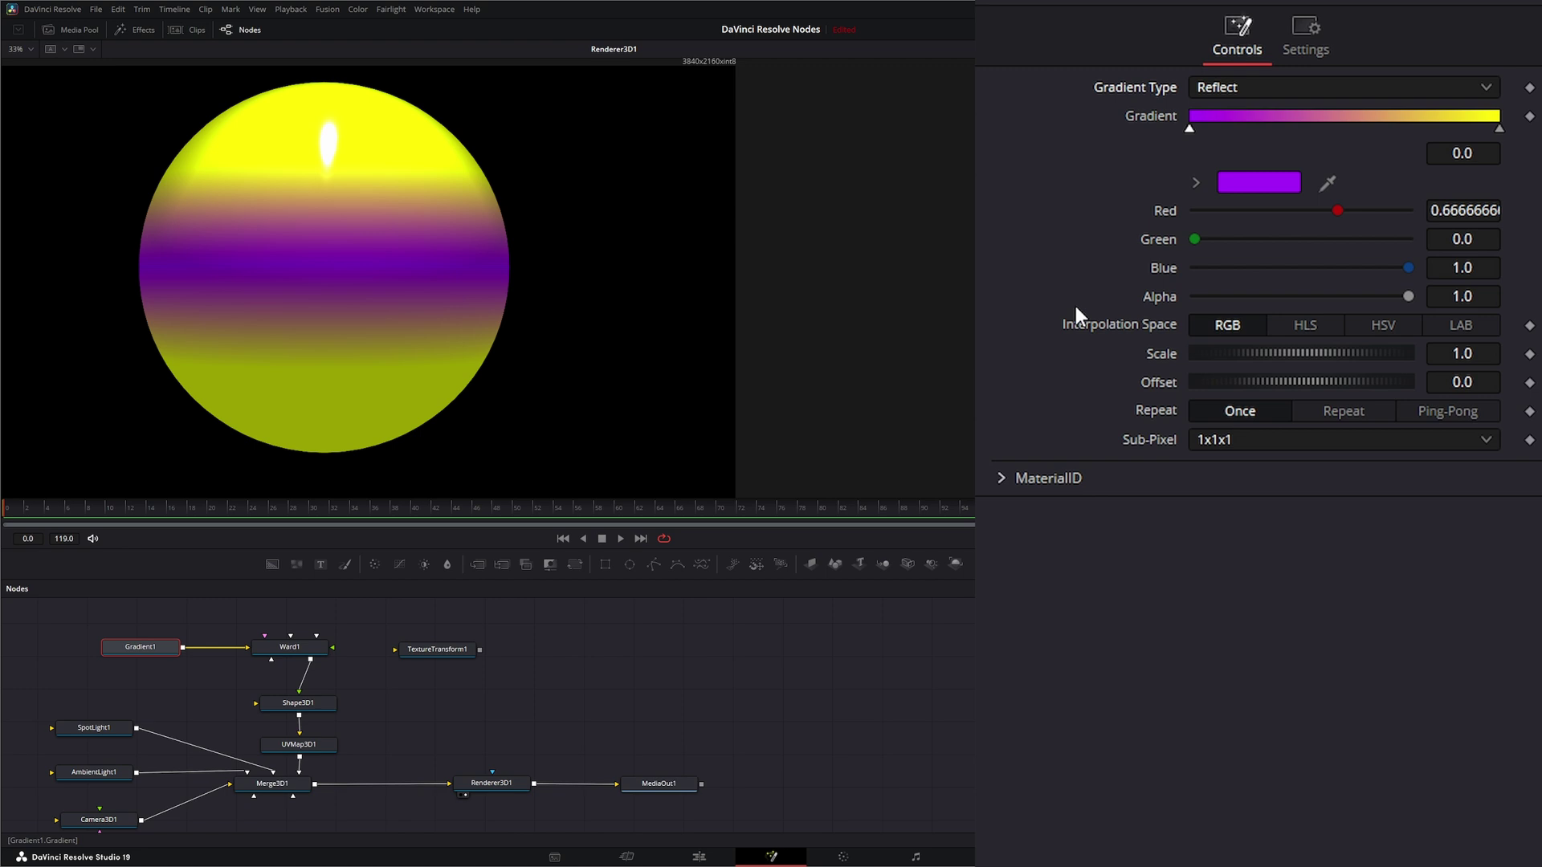
# Try HLS, HSV and LAB interpolation, keep RGB, and set Scale 1.783 and Offset 0.298
pyautogui.click(1310, 319)
pyautogui.click(1387, 321)
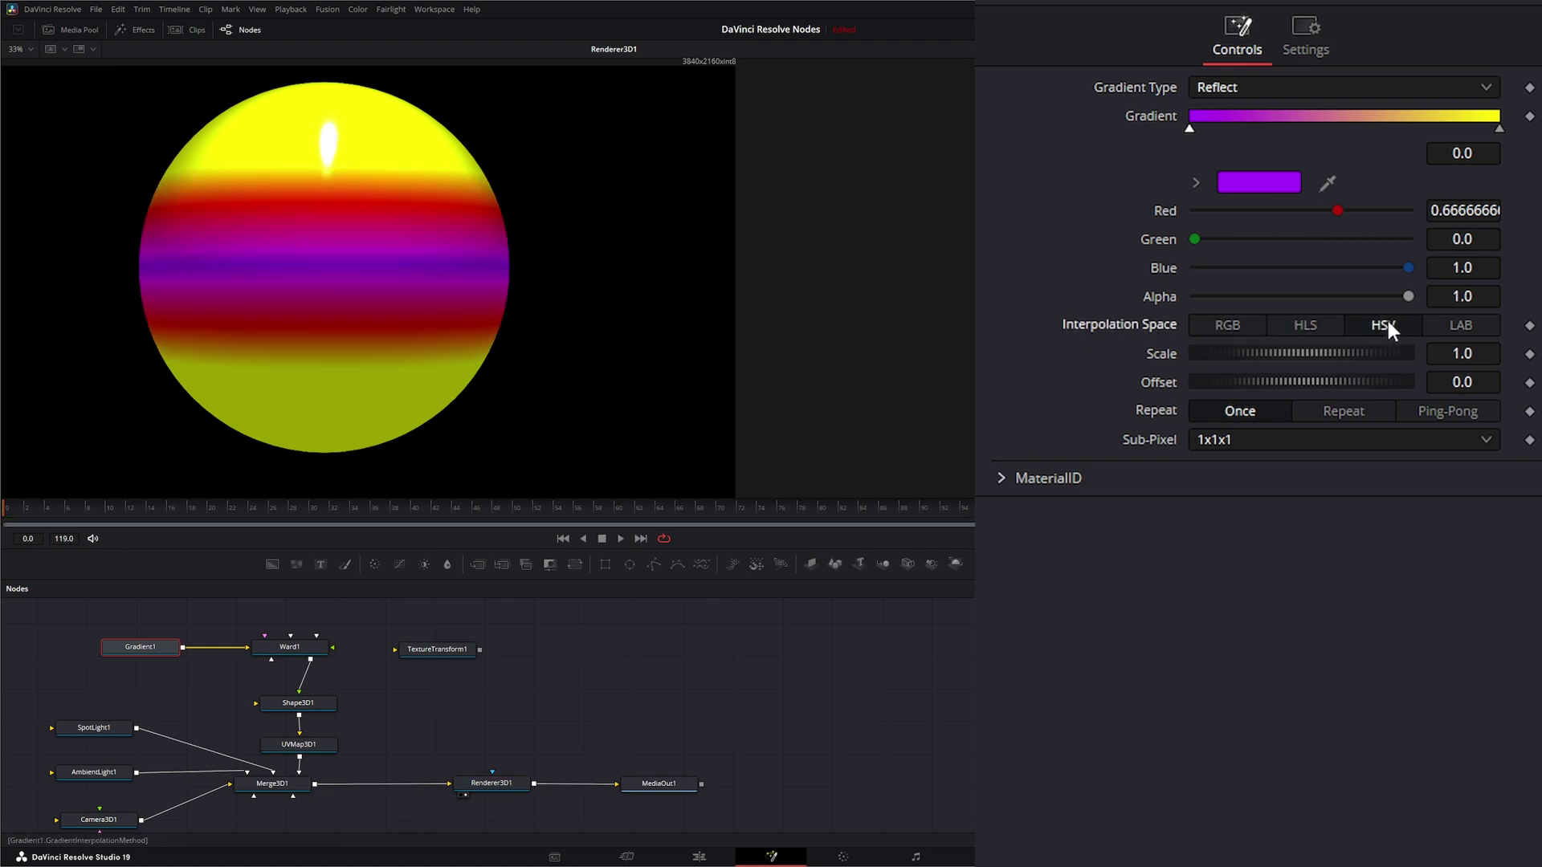
pyautogui.click(1459, 325)
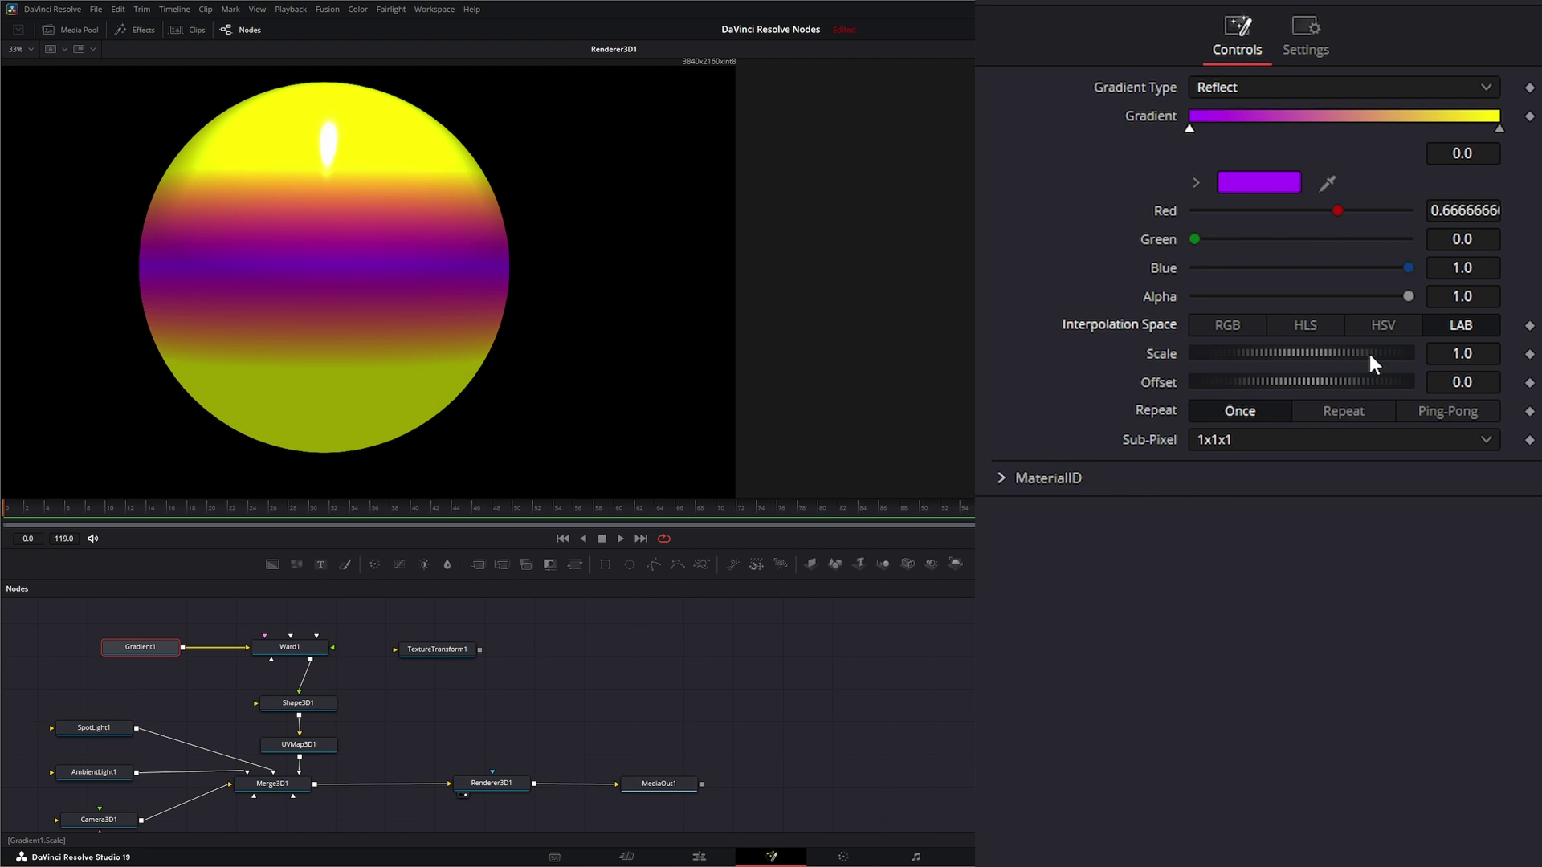
pyautogui.click(1227, 325)
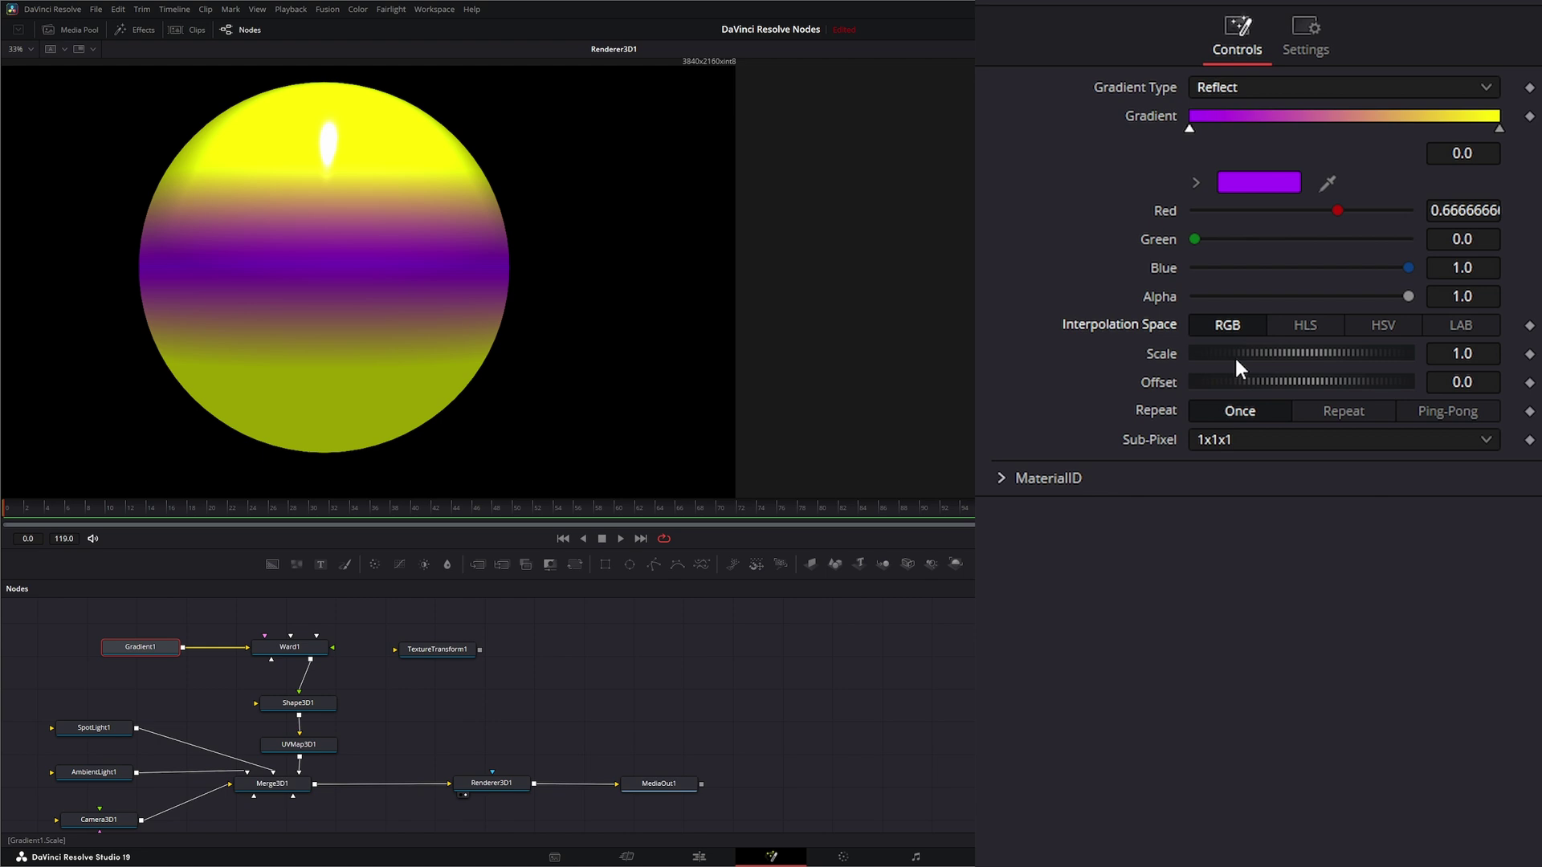
pyautogui.moveTo(1256, 354); pyautogui.dragTo(1292, 353)
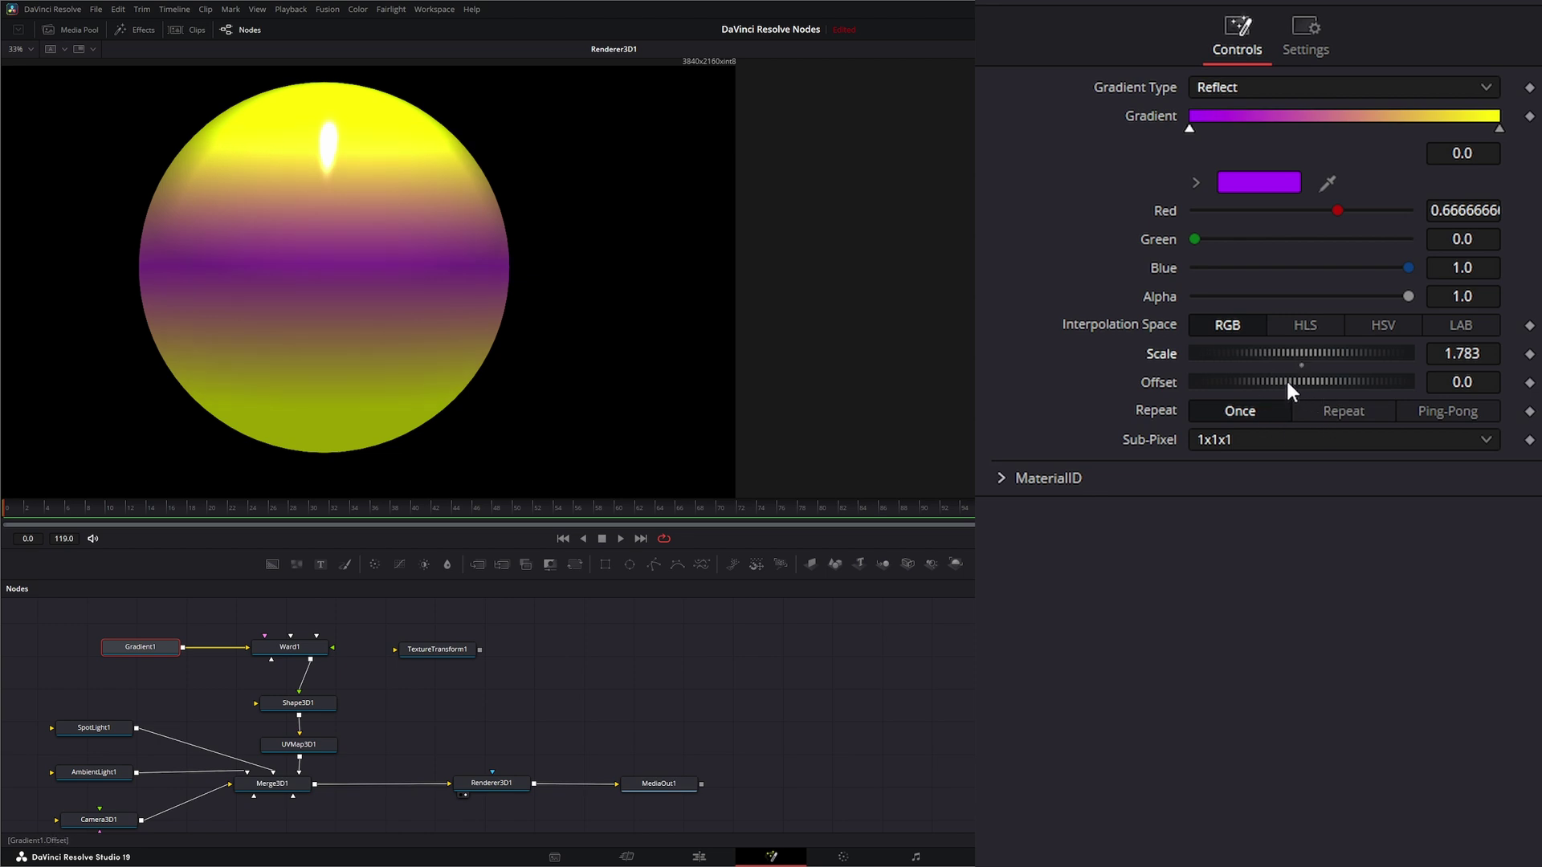
pyautogui.moveTo(1287, 382); pyautogui.dragTo(1324, 387)
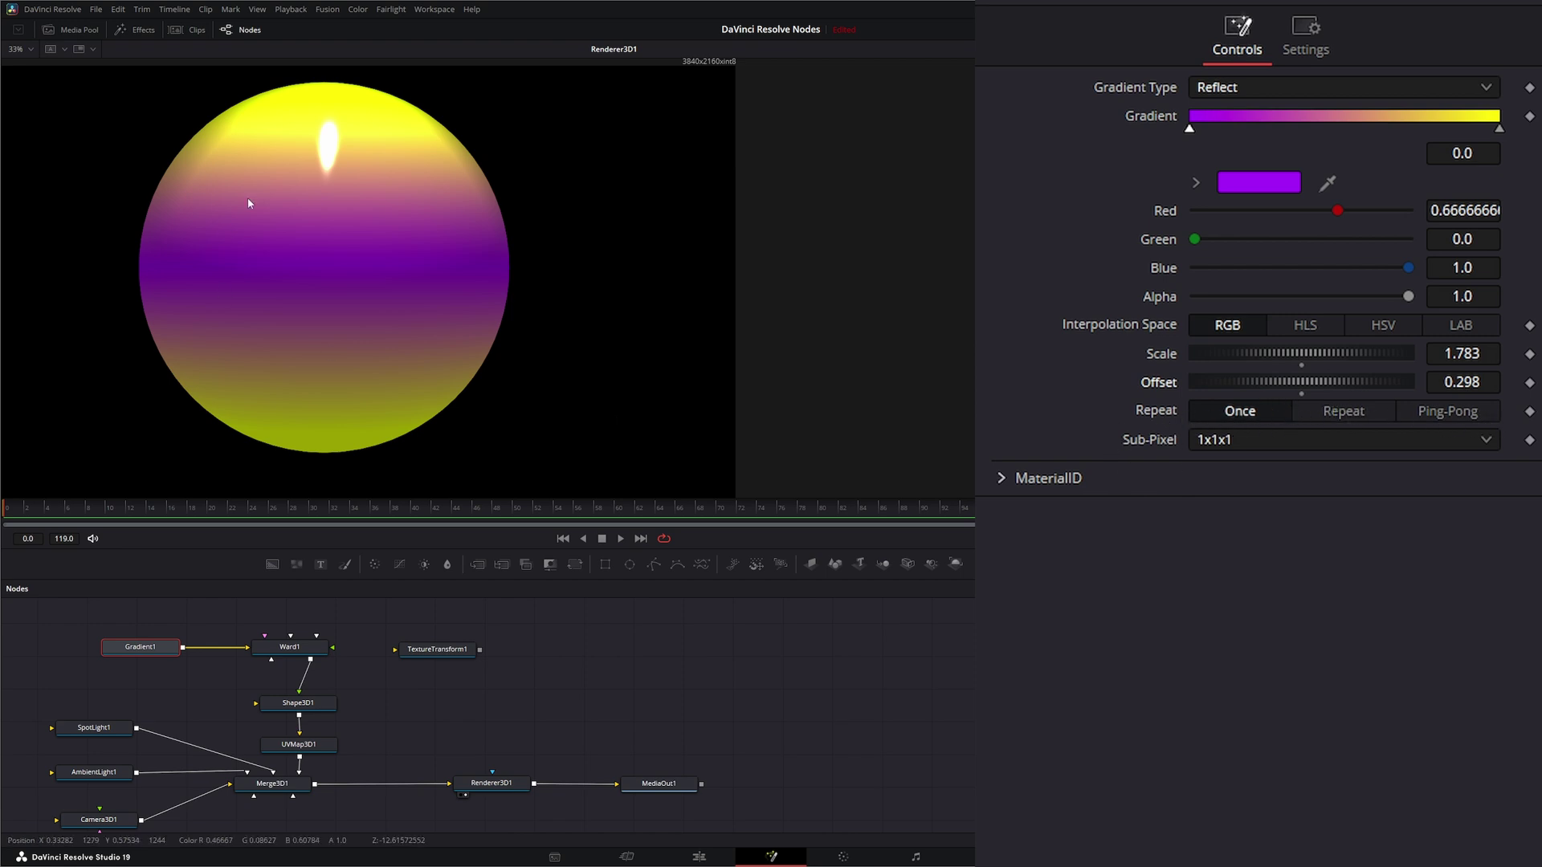
# Try the gradient repeat modes and a 0.419 scale, ending with Repeat set to Once
pyautogui.click(1341, 411)
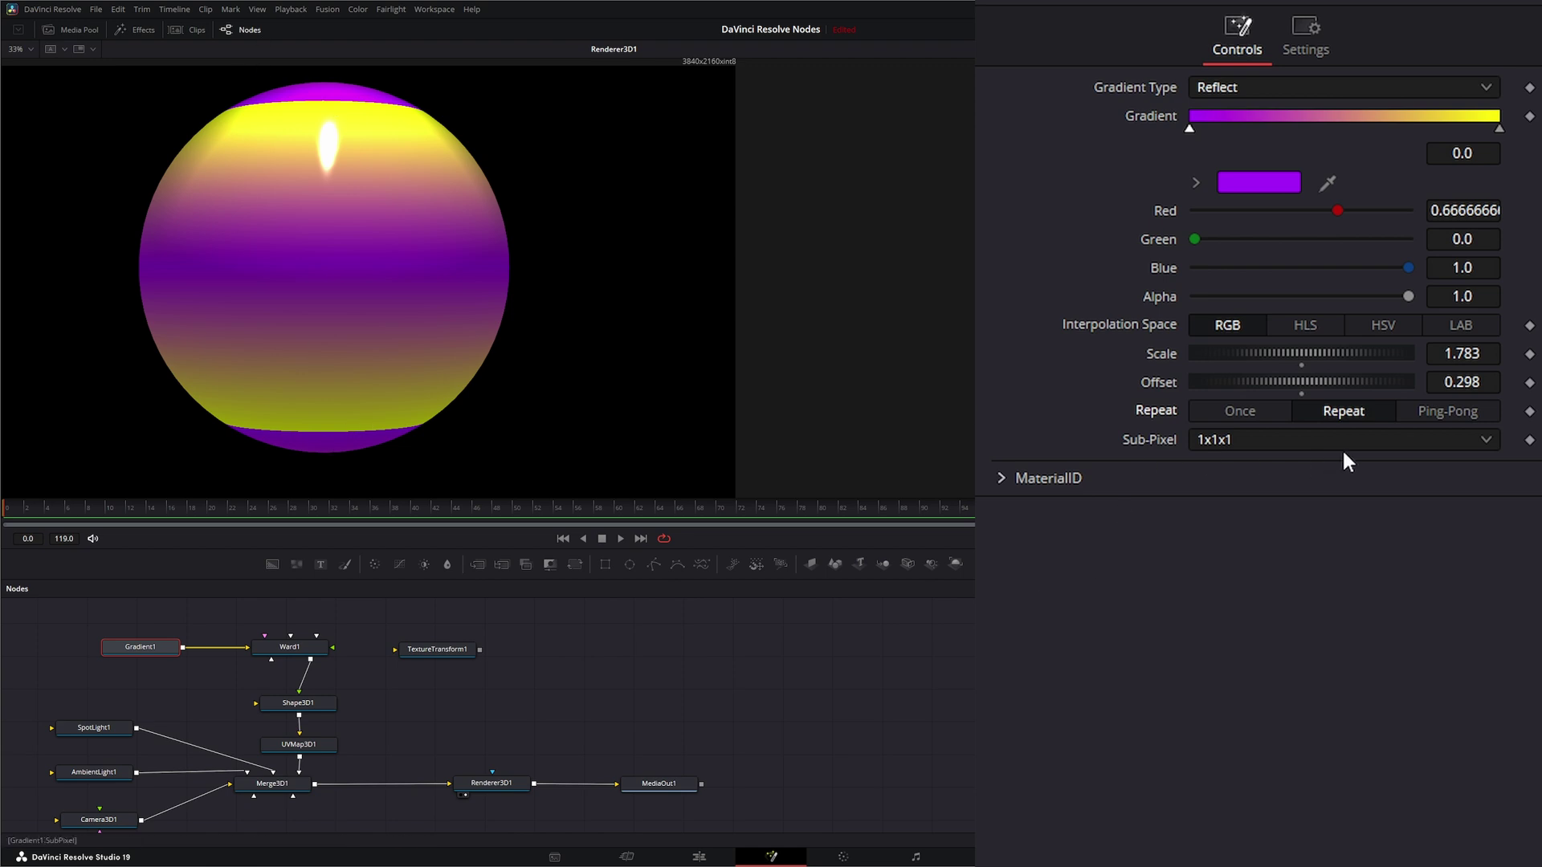
pyautogui.click(1457, 412)
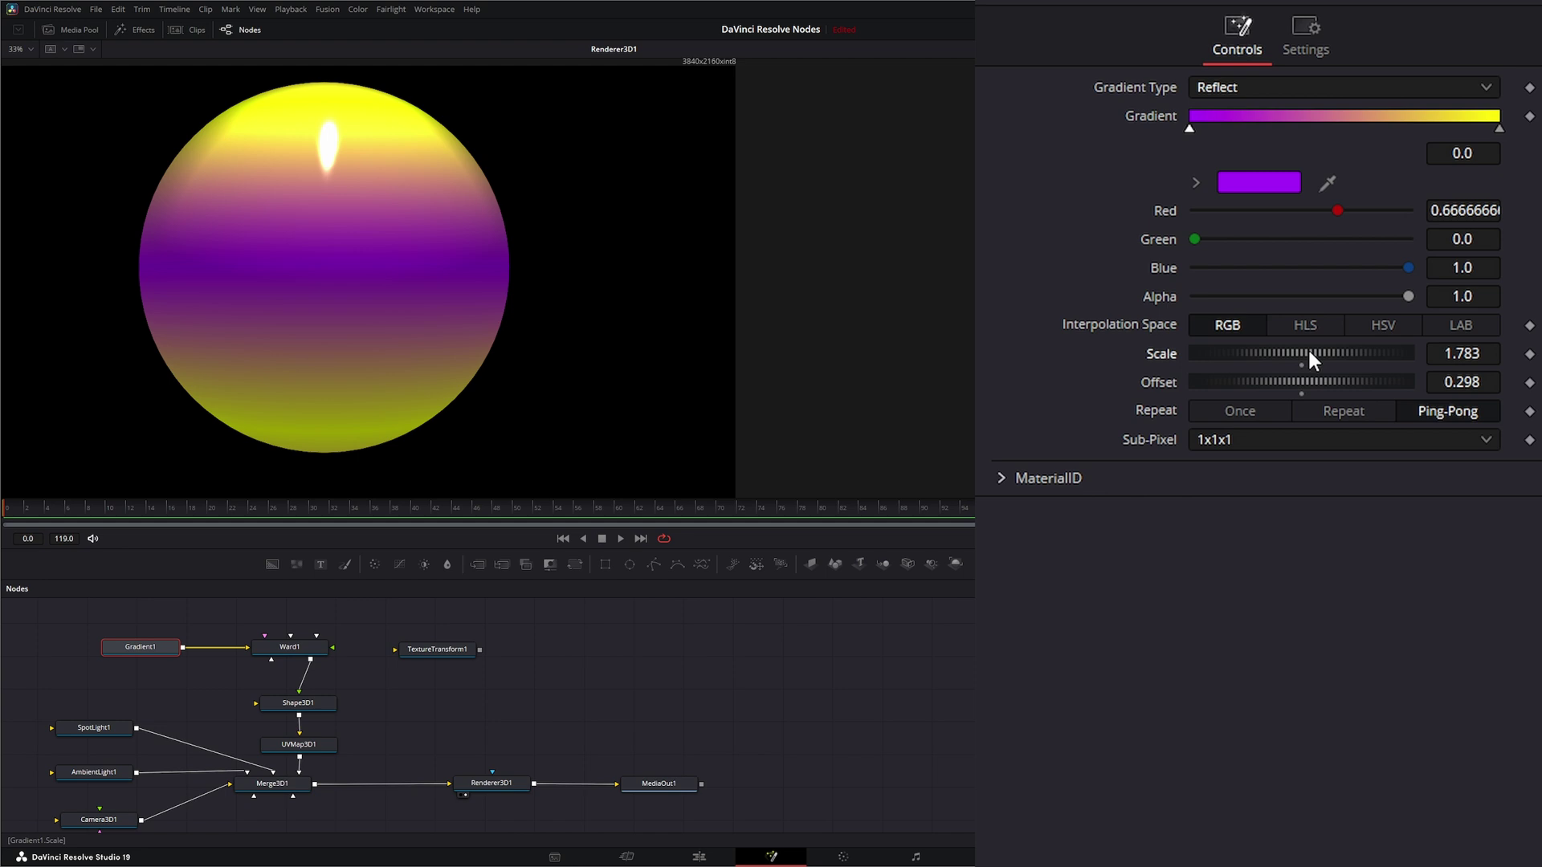
pyautogui.moveTo(1307, 347); pyautogui.dragTo(1245, 352)
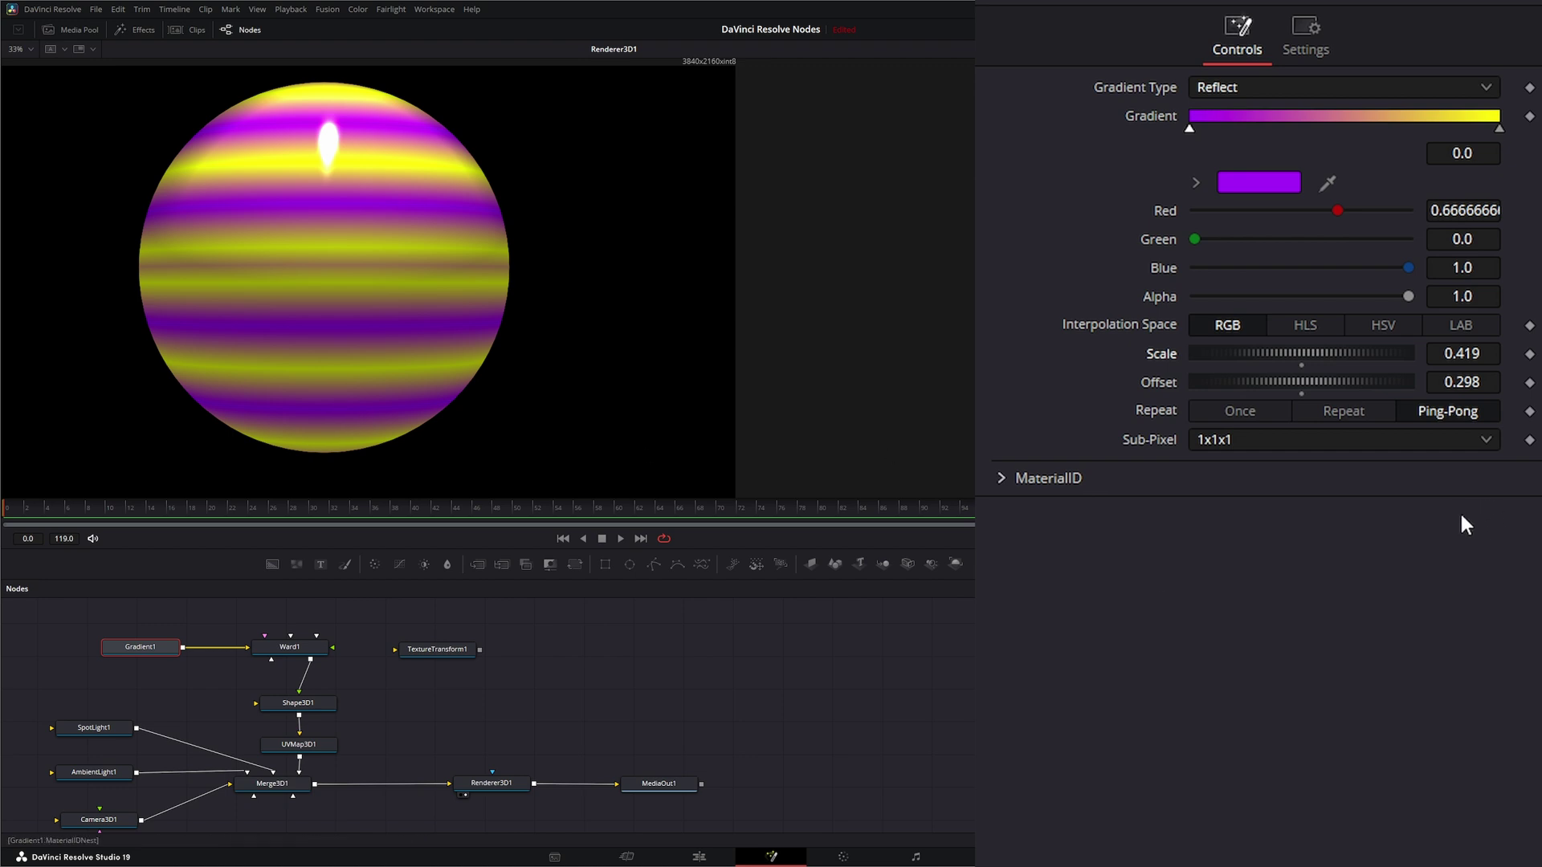
pyautogui.click(1339, 413)
pyautogui.click(1245, 408)
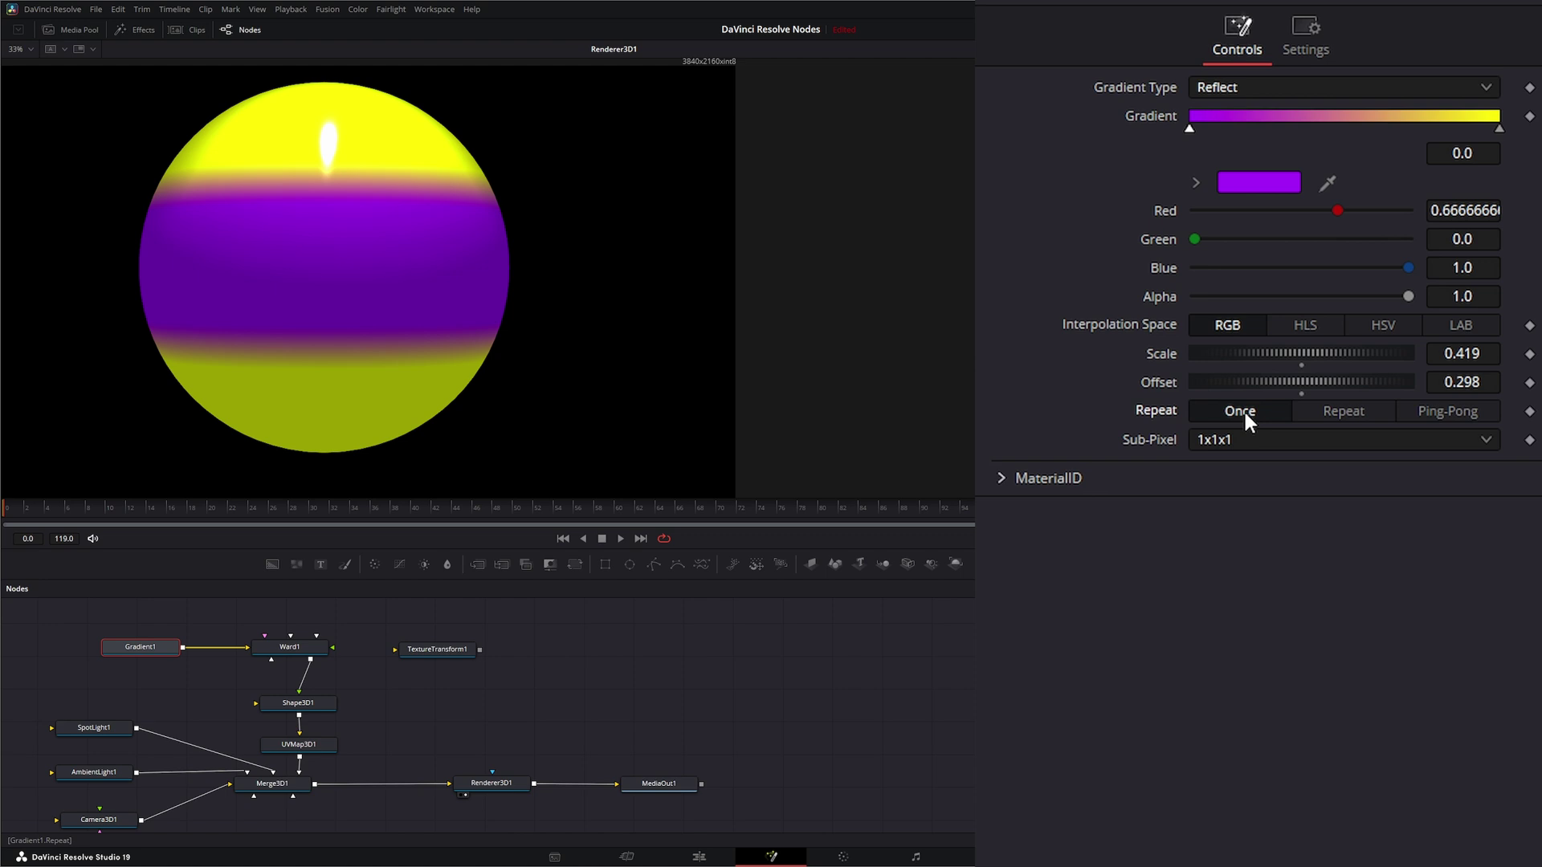
pyautogui.click(1466, 406)
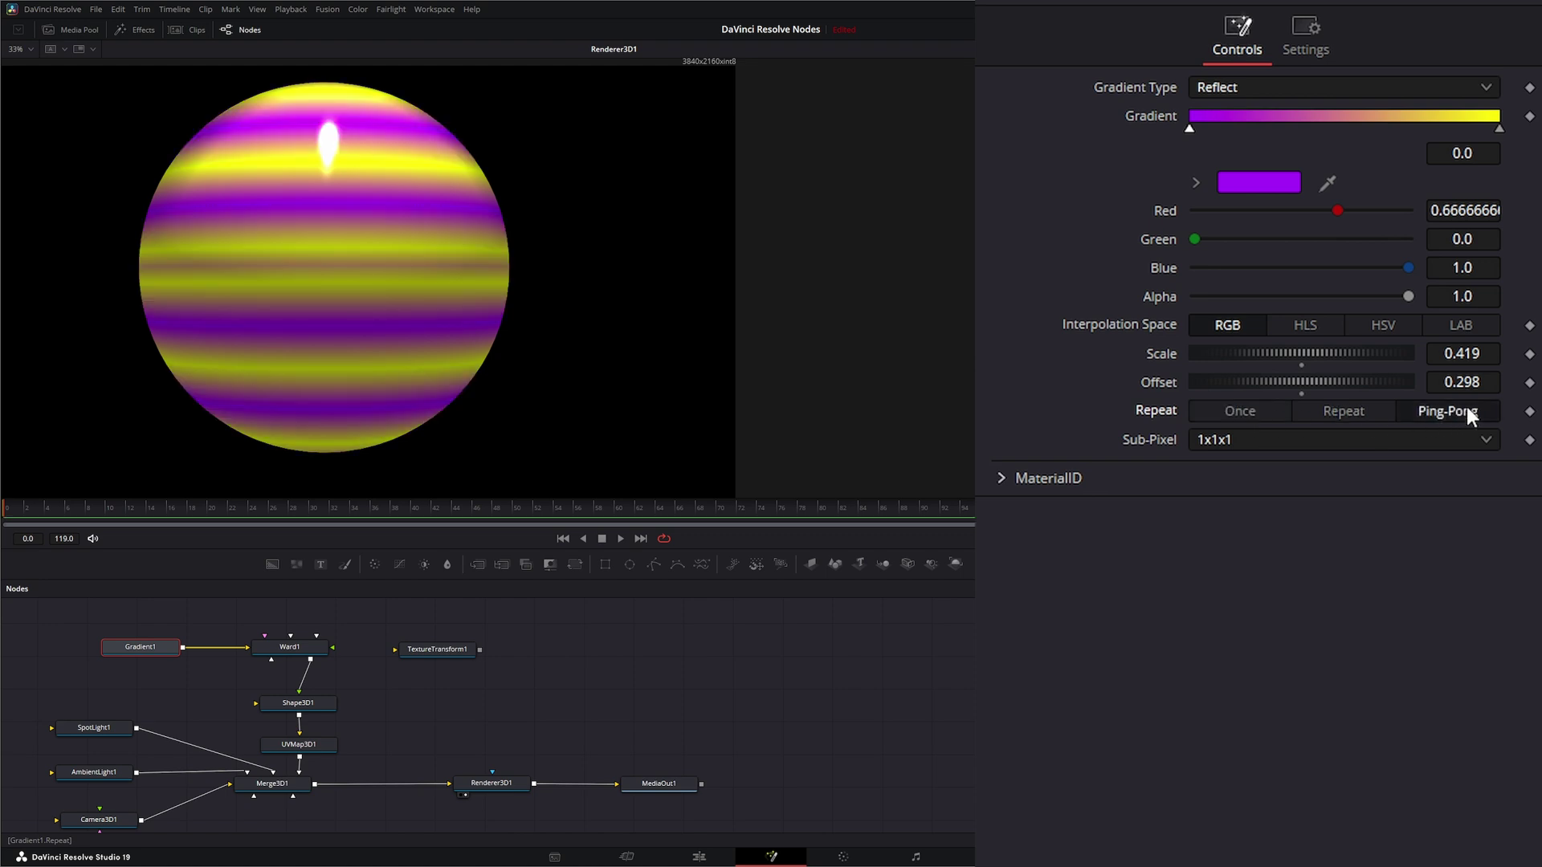
pyautogui.click(1260, 406)
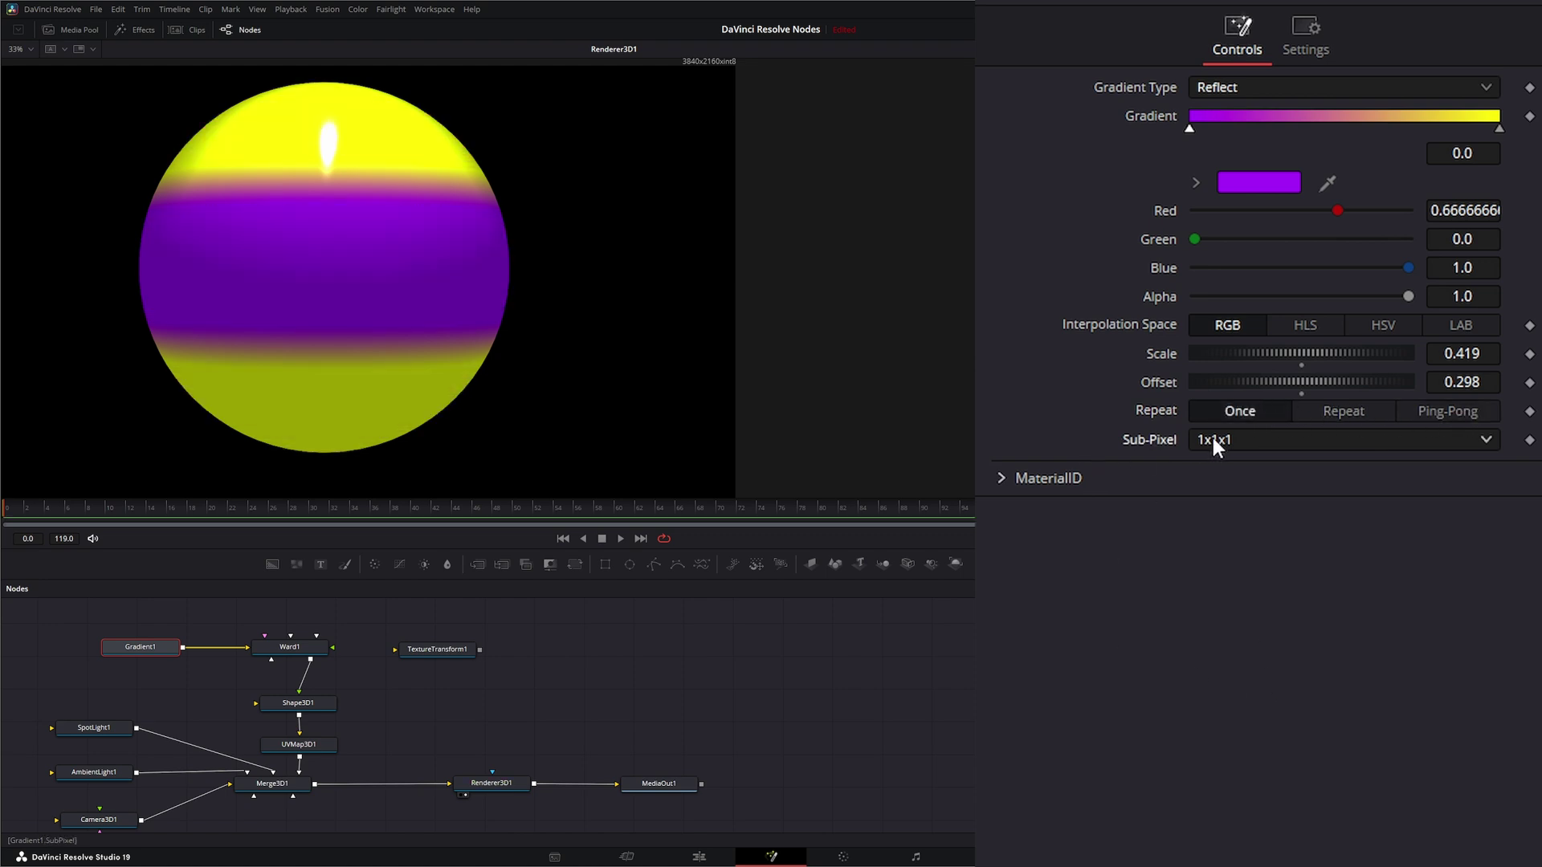
# Try 5x5x5 sub-pixel sampling, then return it to 1x1x1
pyautogui.click(1231, 446)
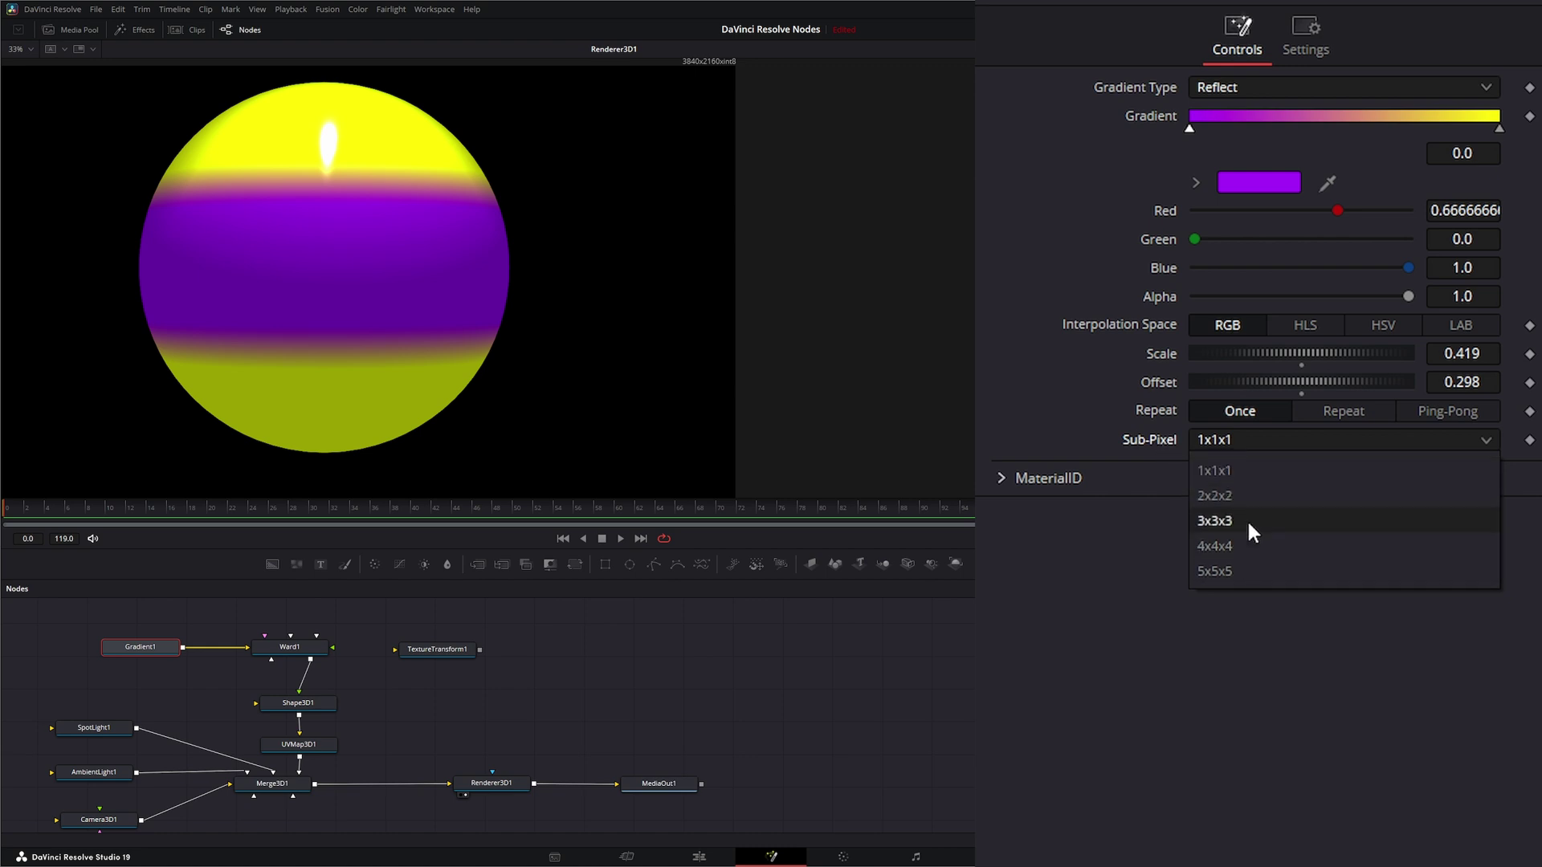
pyautogui.click(1230, 473)
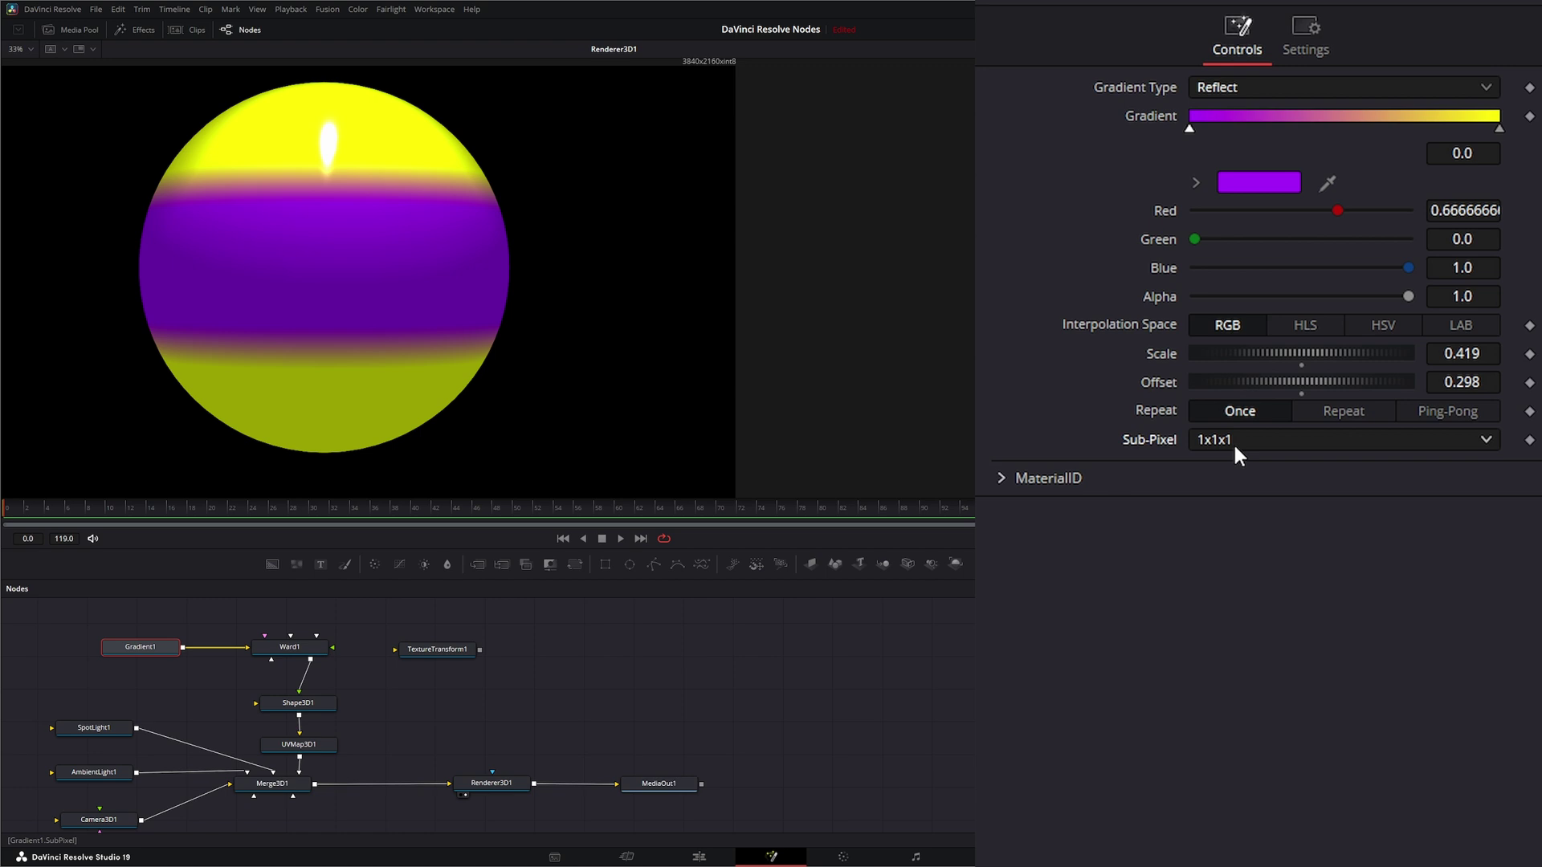
pyautogui.click(1231, 442)
pyautogui.click(1245, 570)
pyautogui.click(1224, 439)
pyautogui.click(1240, 472)
# Try the Linear, Reflect and Square gradient types, adjusting the gradient scale to preview them
pyautogui.click(1226, 86)
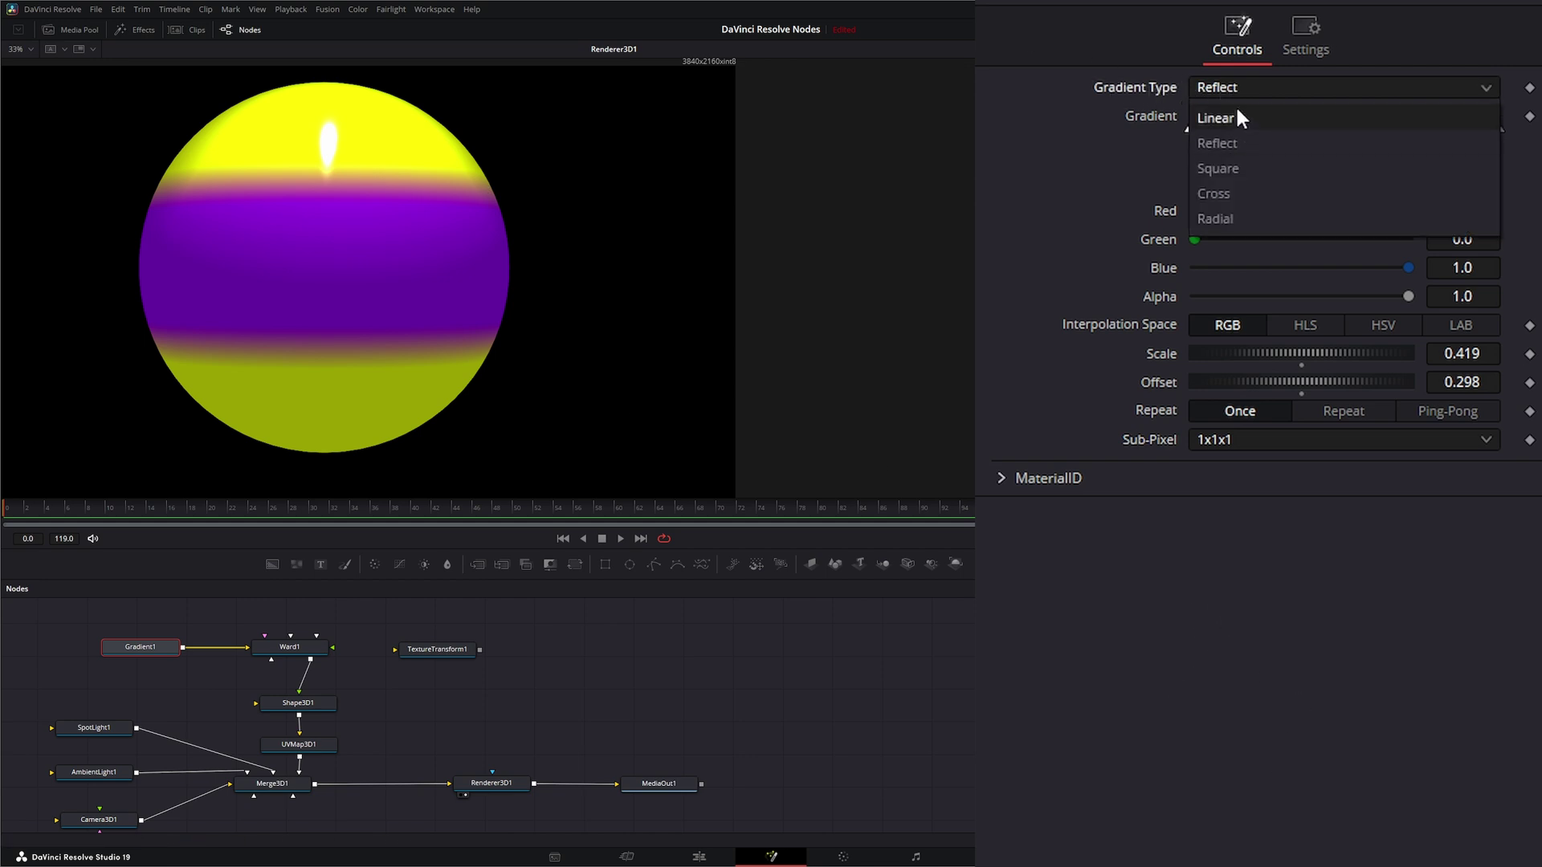
pyautogui.click(1232, 118)
pyautogui.click(1230, 82)
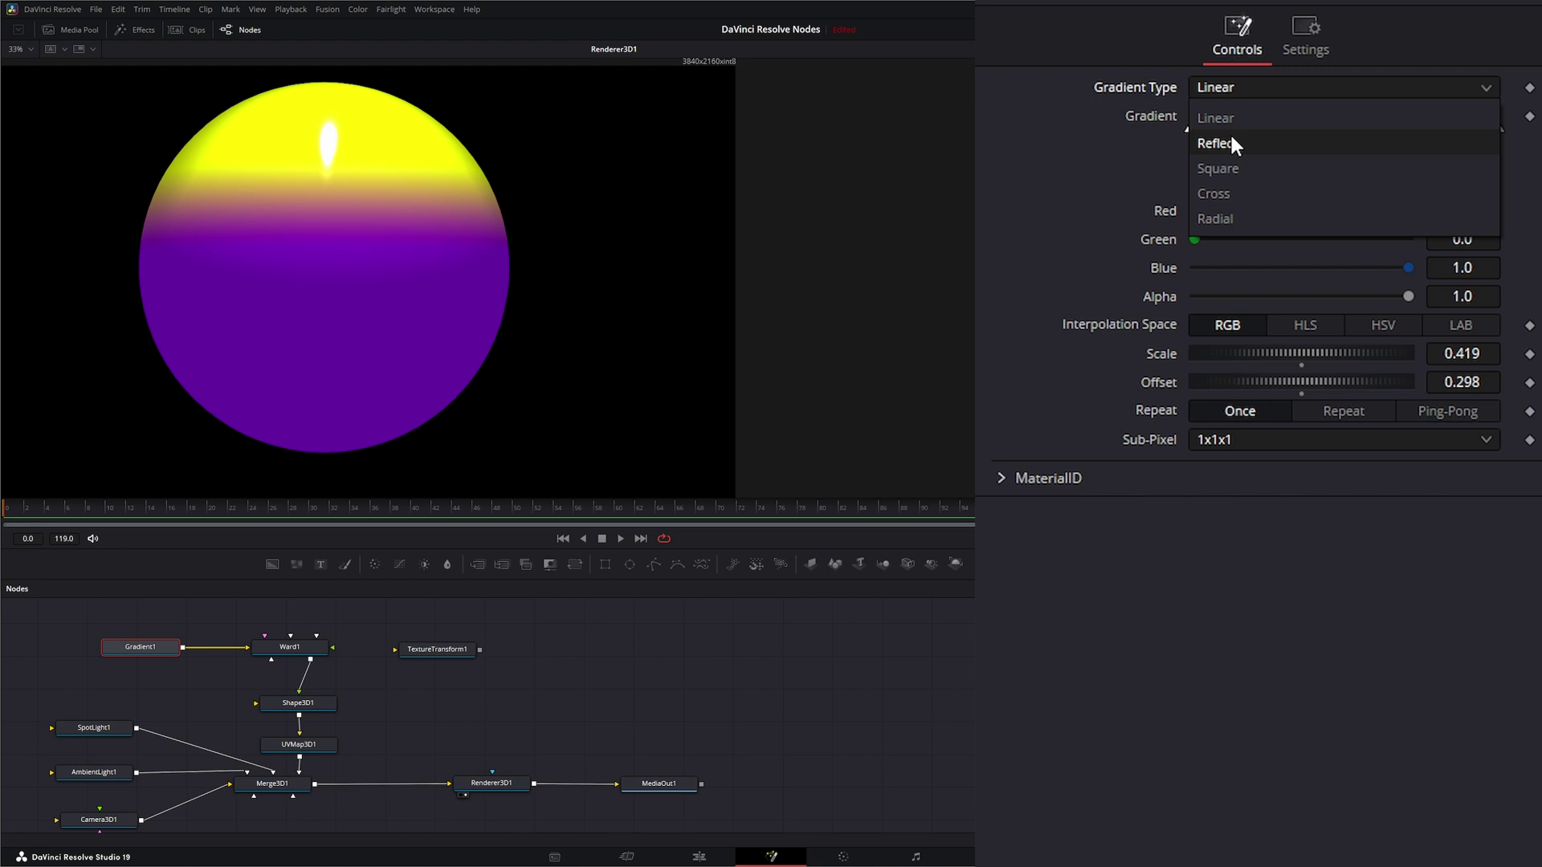
pyautogui.click(1230, 143)
pyautogui.click(1220, 83)
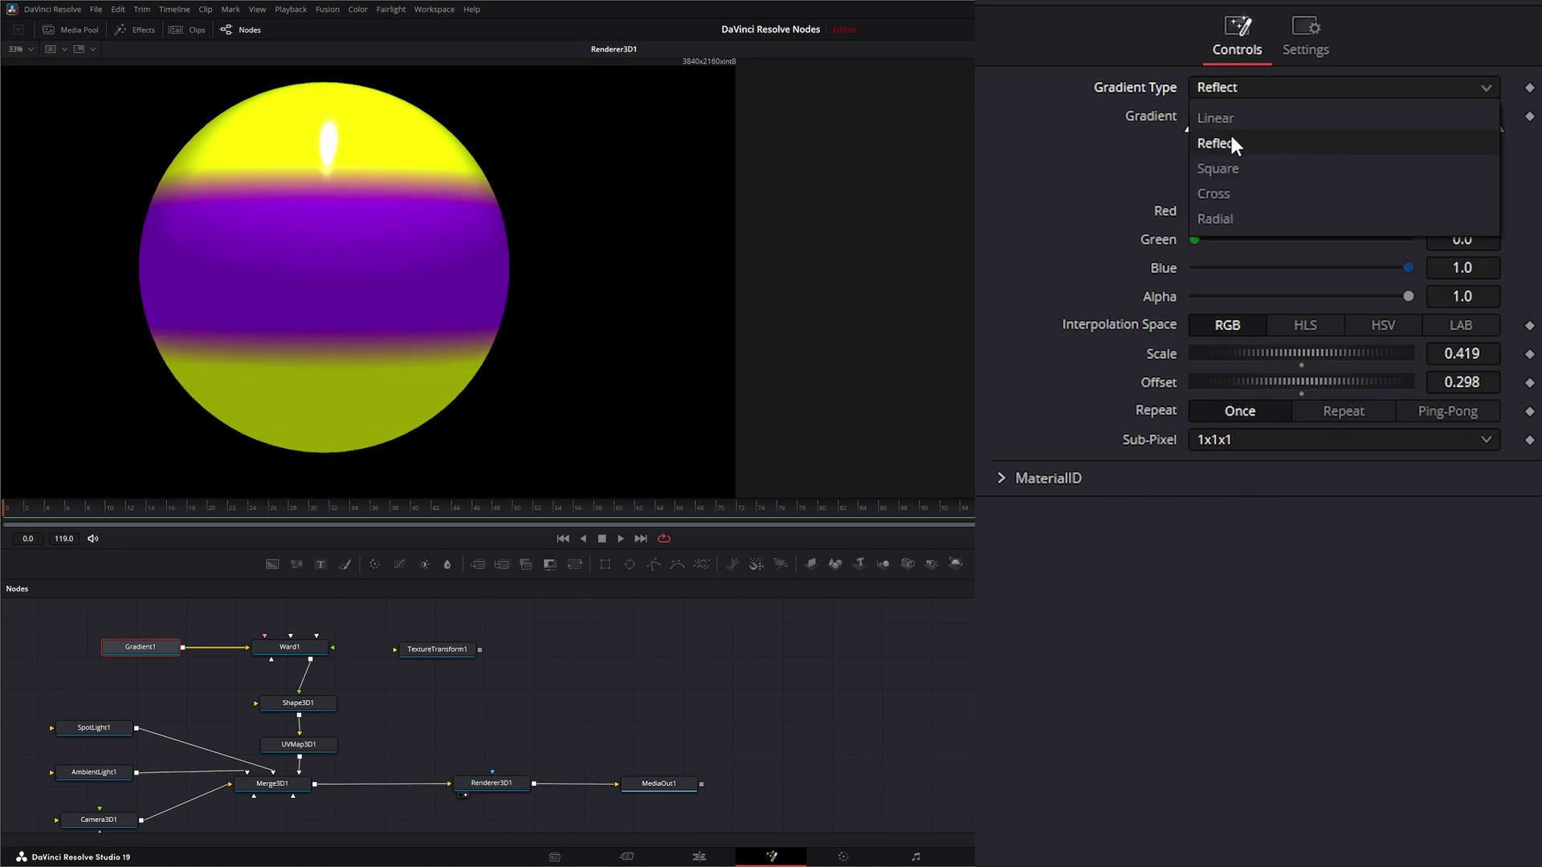
pyautogui.click(1235, 167)
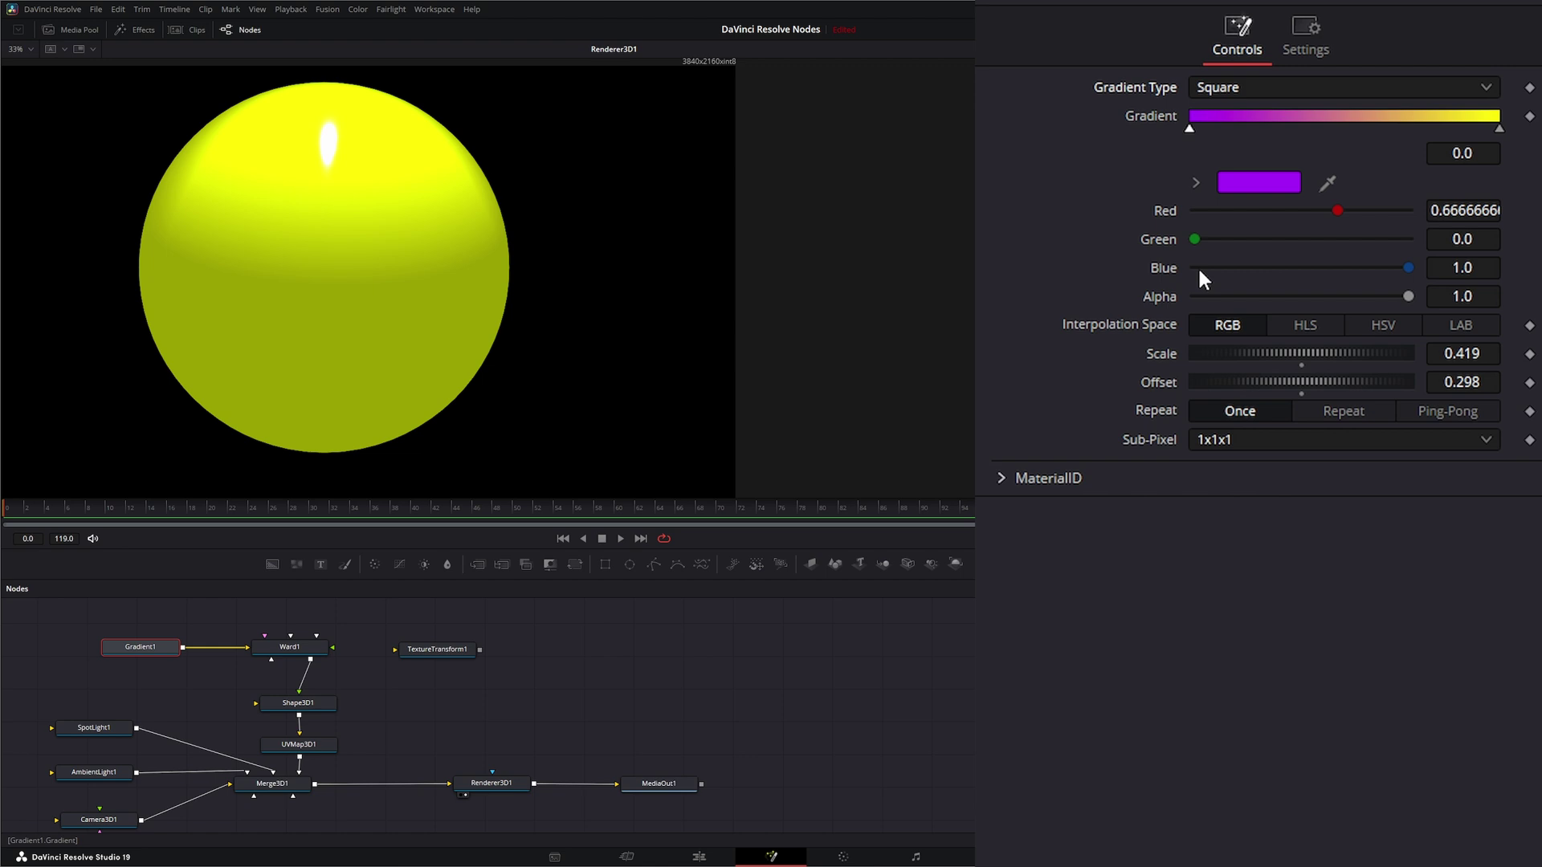
pyautogui.moveTo(1278, 351); pyautogui.dragTo(1341, 350)
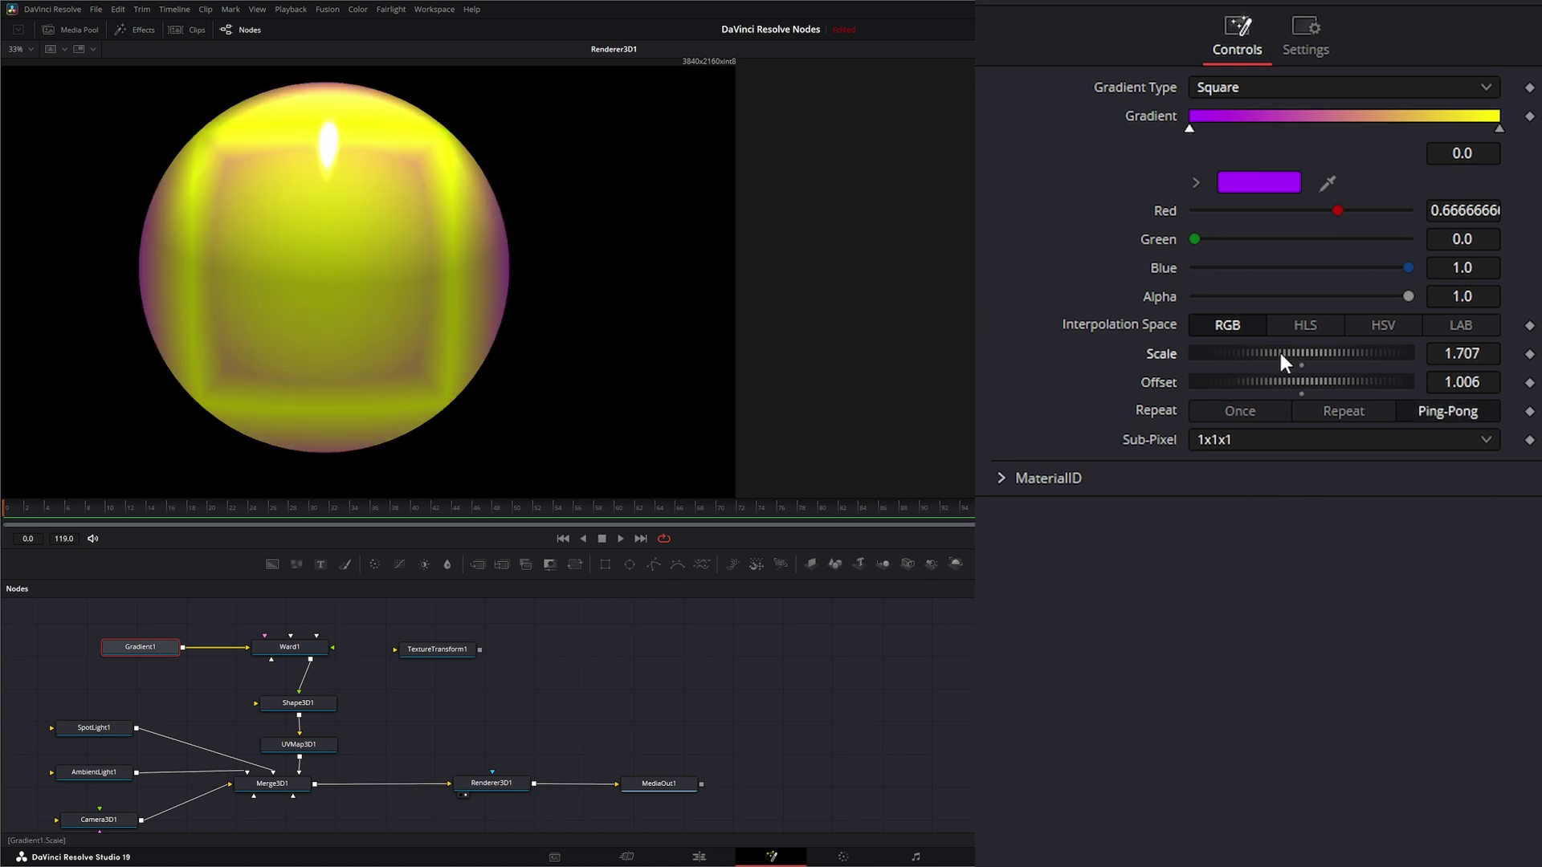
pyautogui.moveTo(1278, 350); pyautogui.dragTo(1246, 355)
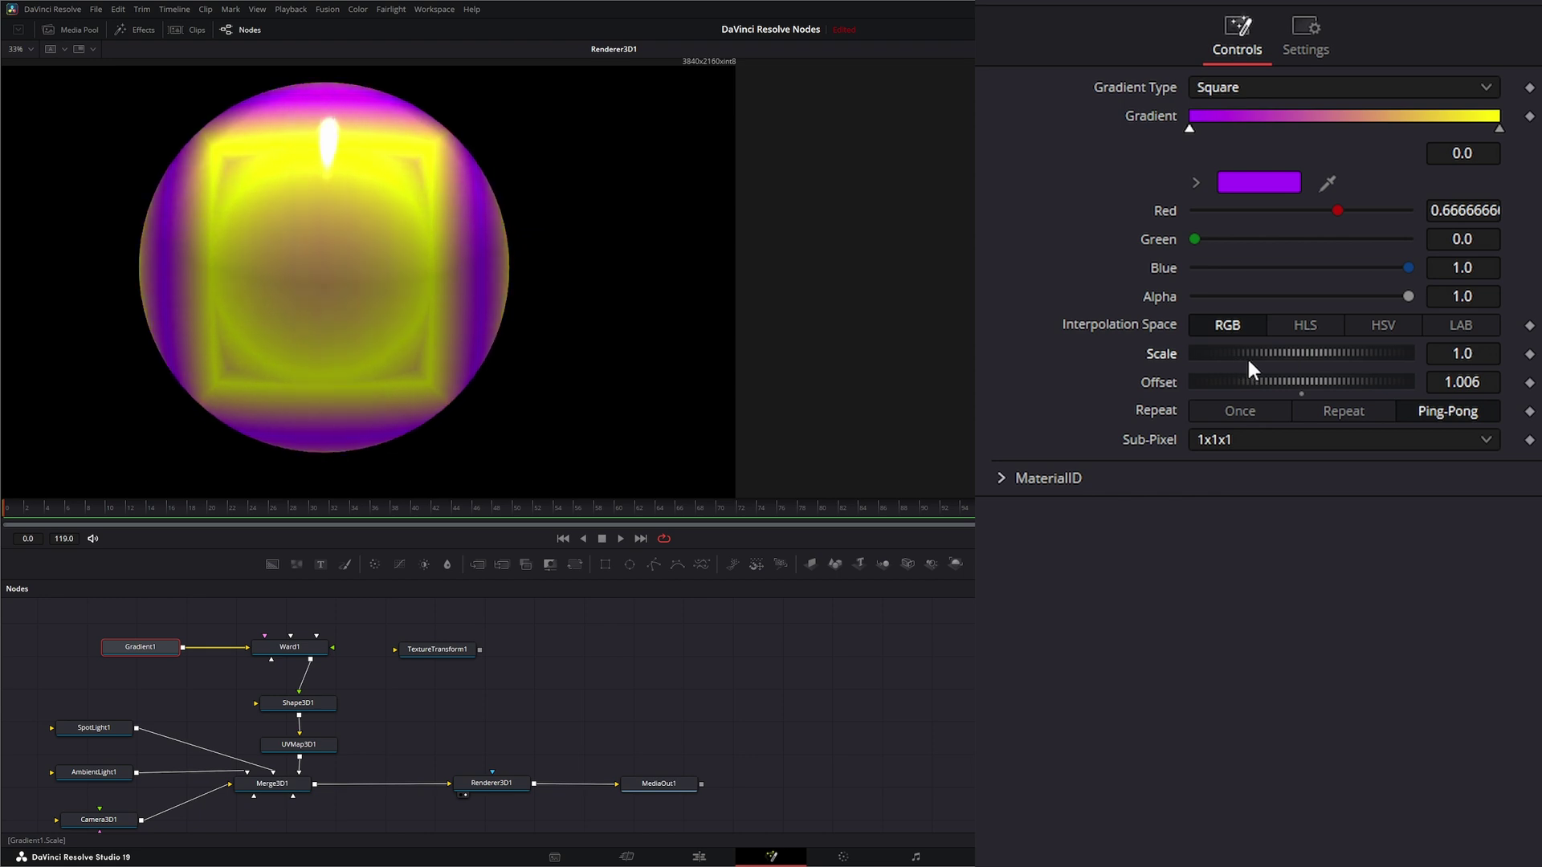
# Switch the gradient type through Cross to Radial and fine-tune its scale to 1.429
pyautogui.click(1227, 86)
pyautogui.click(1241, 191)
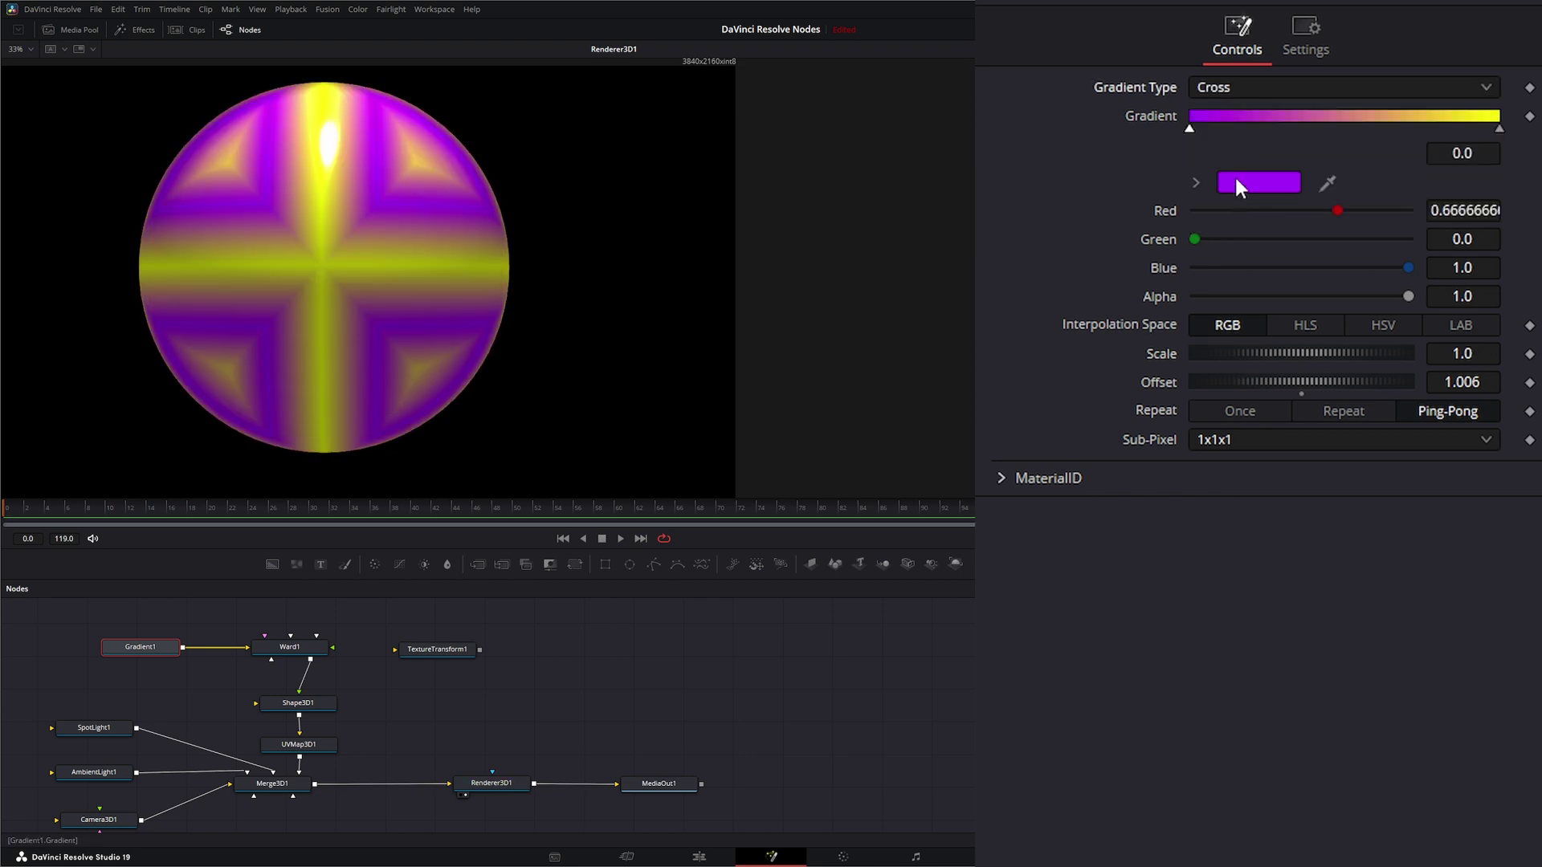
pyautogui.click(1238, 84)
pyautogui.click(1256, 219)
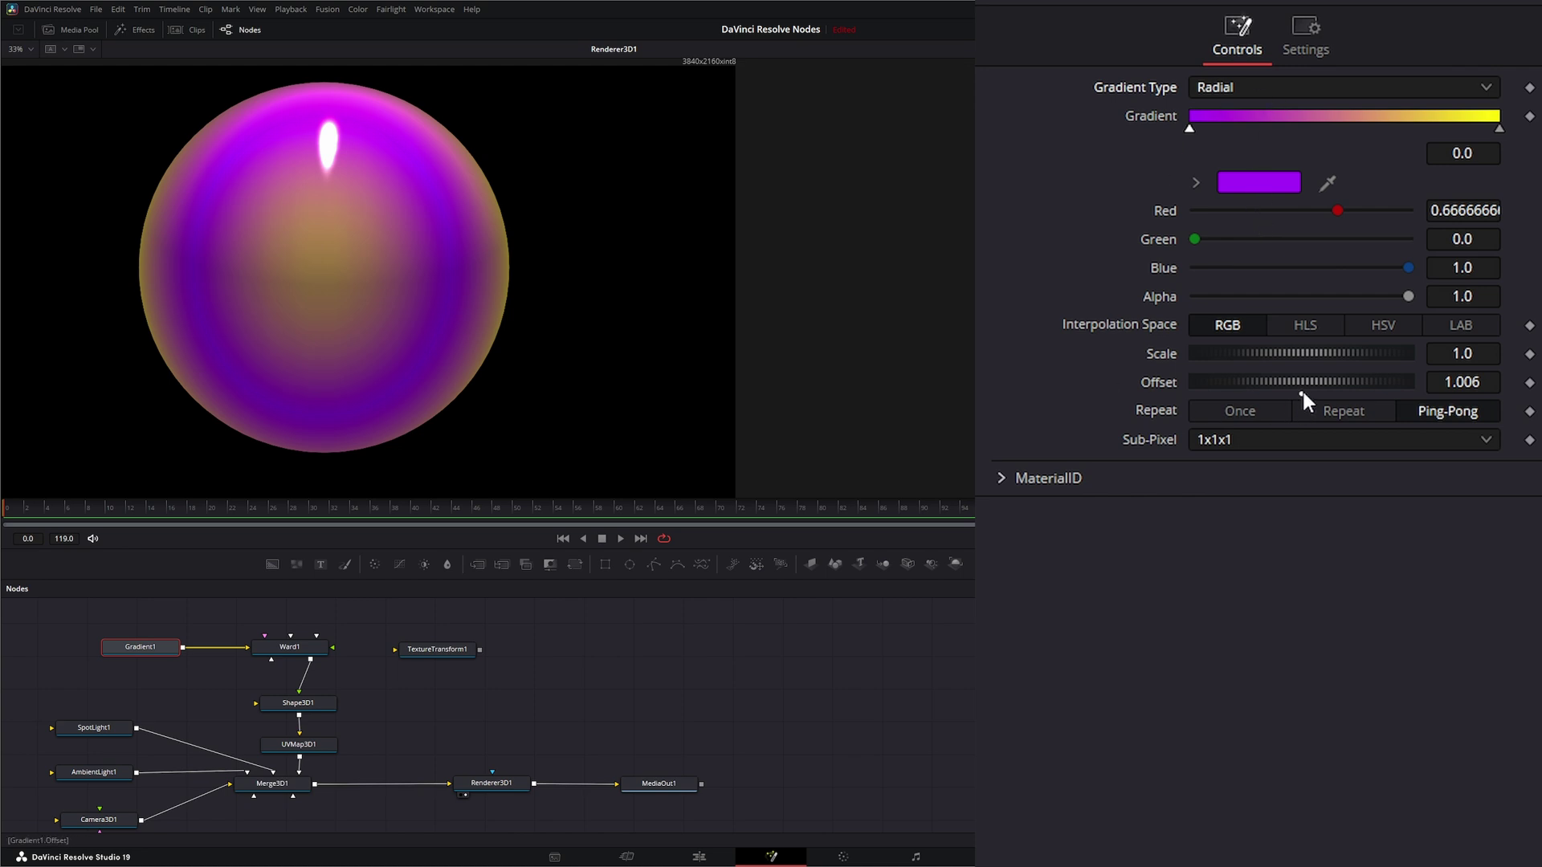
pyautogui.moveTo(1305, 356)
pyautogui.mouseDown()
pyautogui.moveTo(1291, 357)
pyautogui.moveTo(1324, 353)
pyautogui.mouseUp()
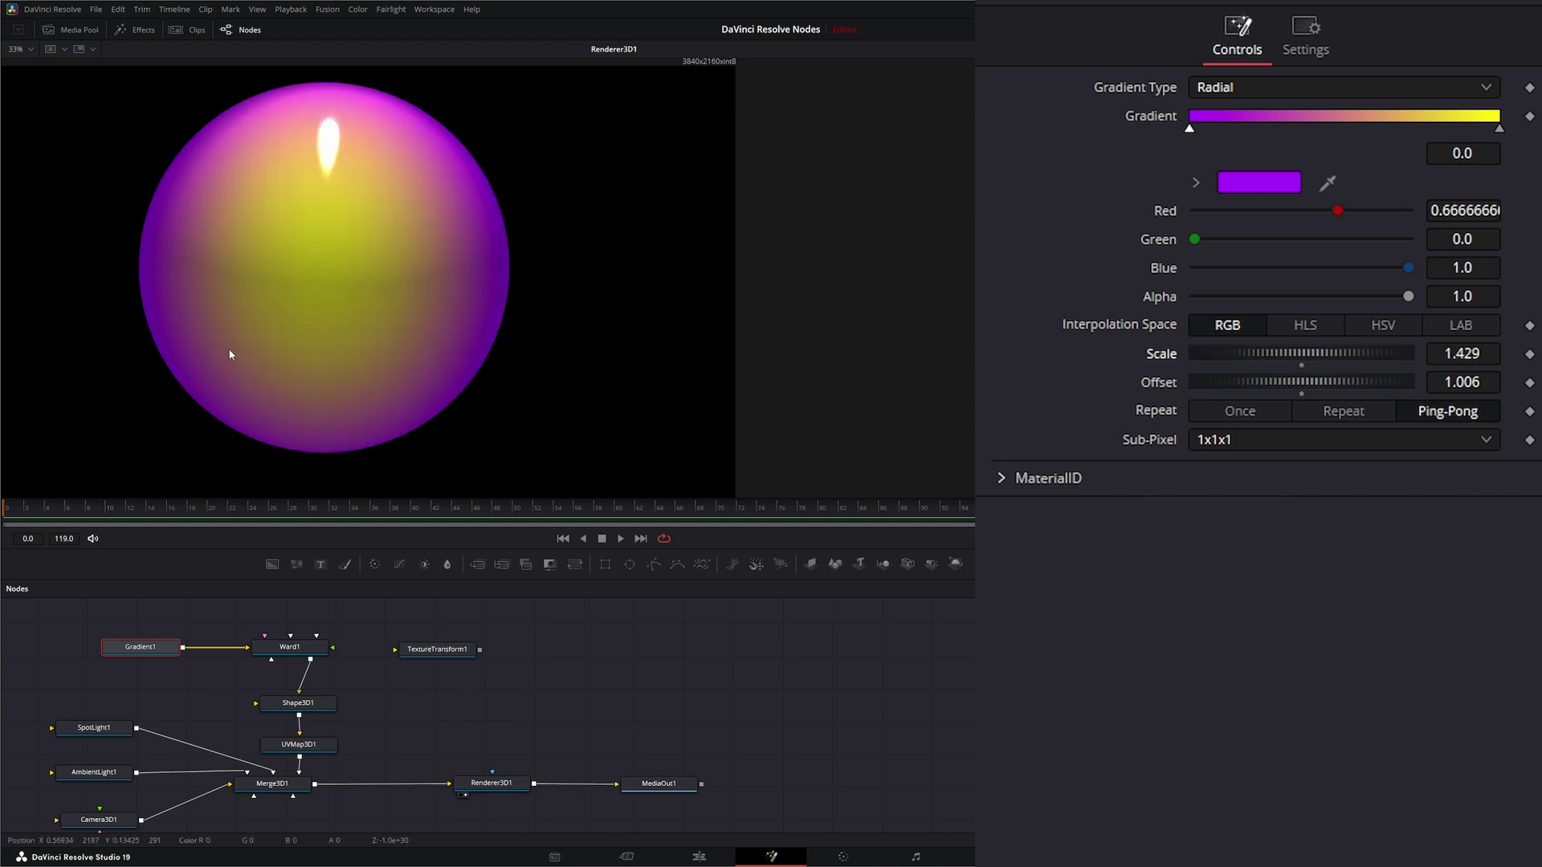
# Pull UVMap3D1 out of the texture chain and insert TextureTransform1 in its place
pyautogui.moveTo(294, 747); pyautogui.dragTo(521, 722)
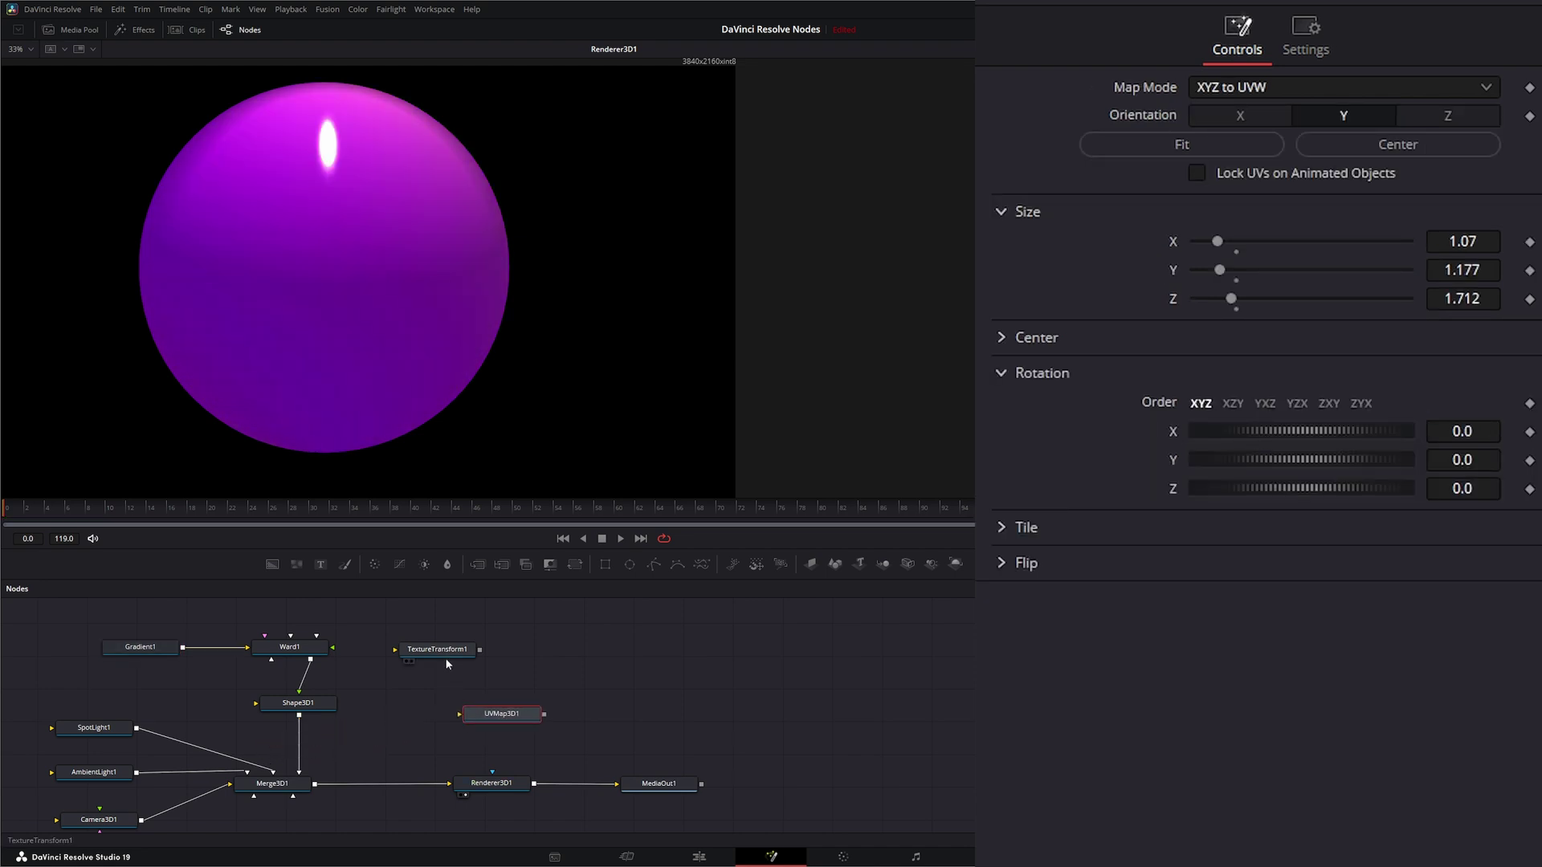
pyautogui.moveTo(437, 653)
pyautogui.mouseDown()
pyautogui.moveTo(471, 640)
pyautogui.moveTo(446, 643)
pyautogui.mouseUp()
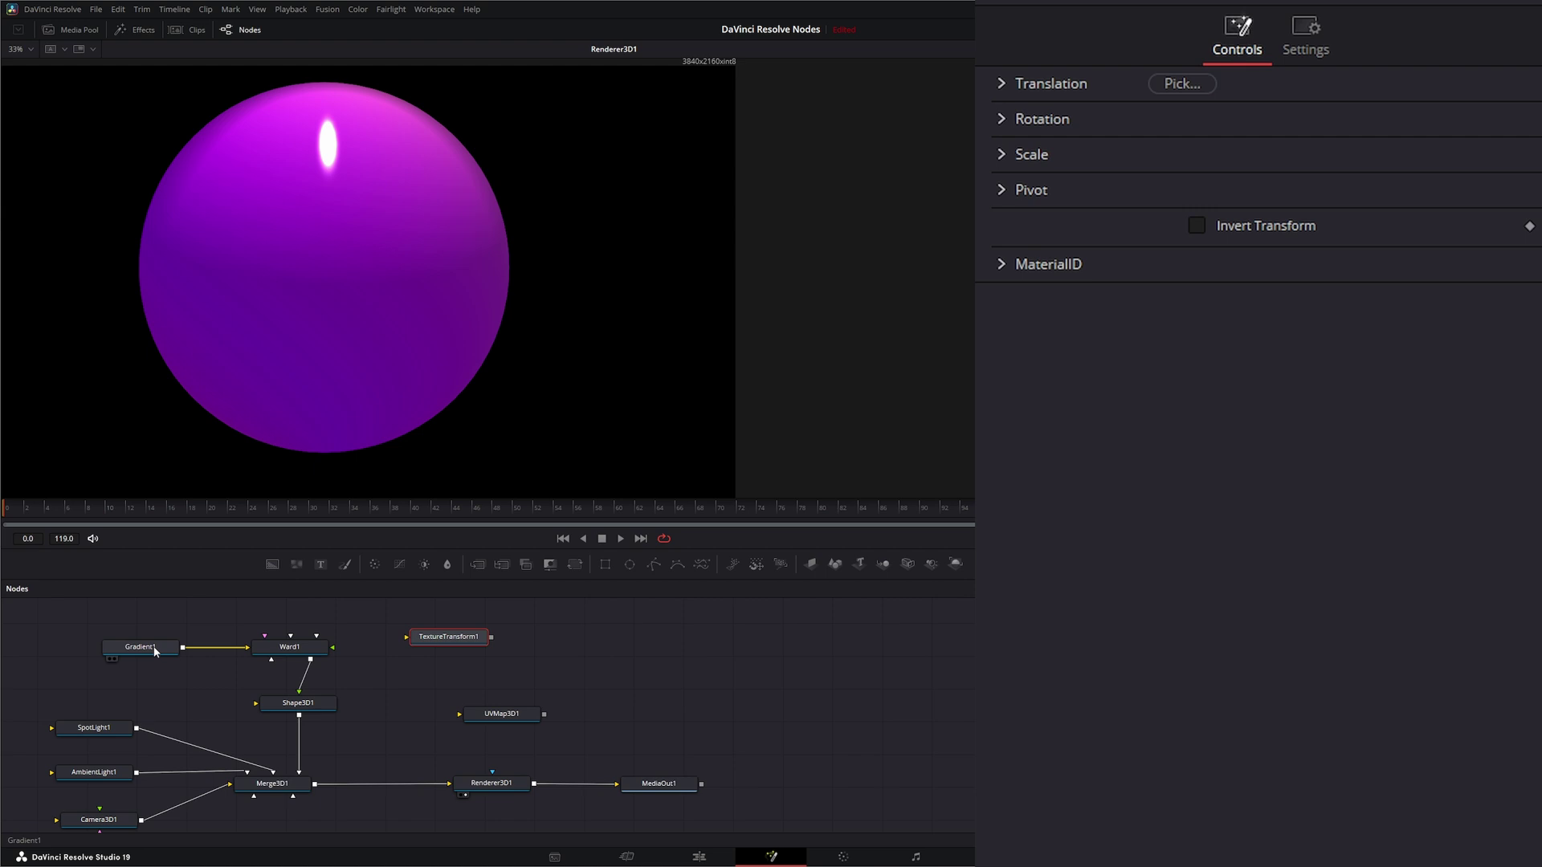
pyautogui.moveTo(289, 646); pyautogui.dragTo(297, 614)
pyautogui.moveTo(445, 642); pyautogui.dragTo(214, 637)
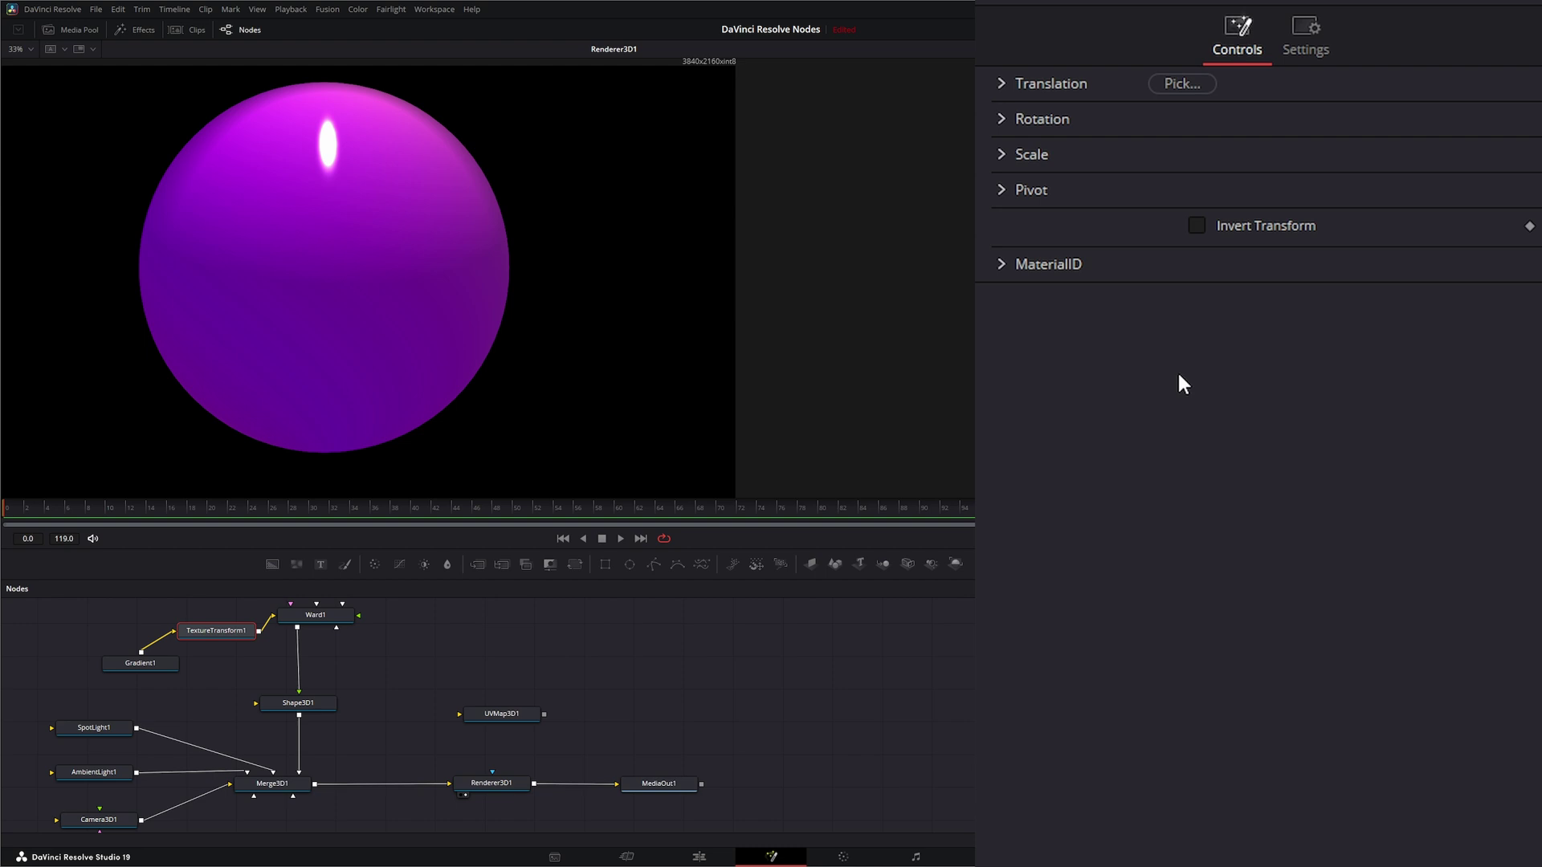
# Scale the texture to U/V 0.532/0.607, rotate it to -34.5/-21.8, and position TextureTransform1
pyautogui.click(1002, 152)
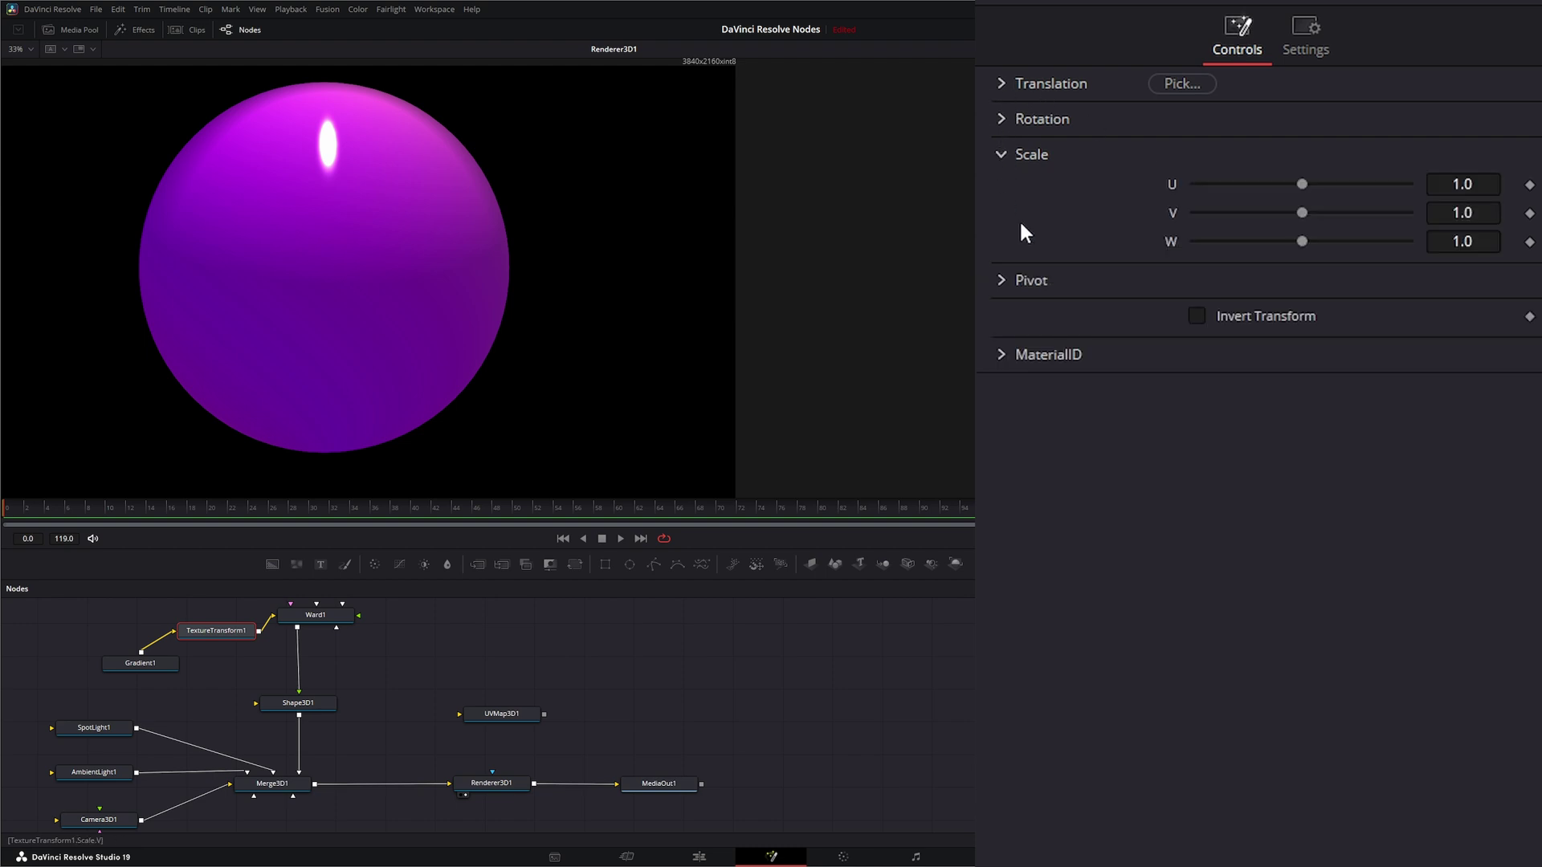
pyautogui.moveTo(1292, 190); pyautogui.dragTo(1259, 211)
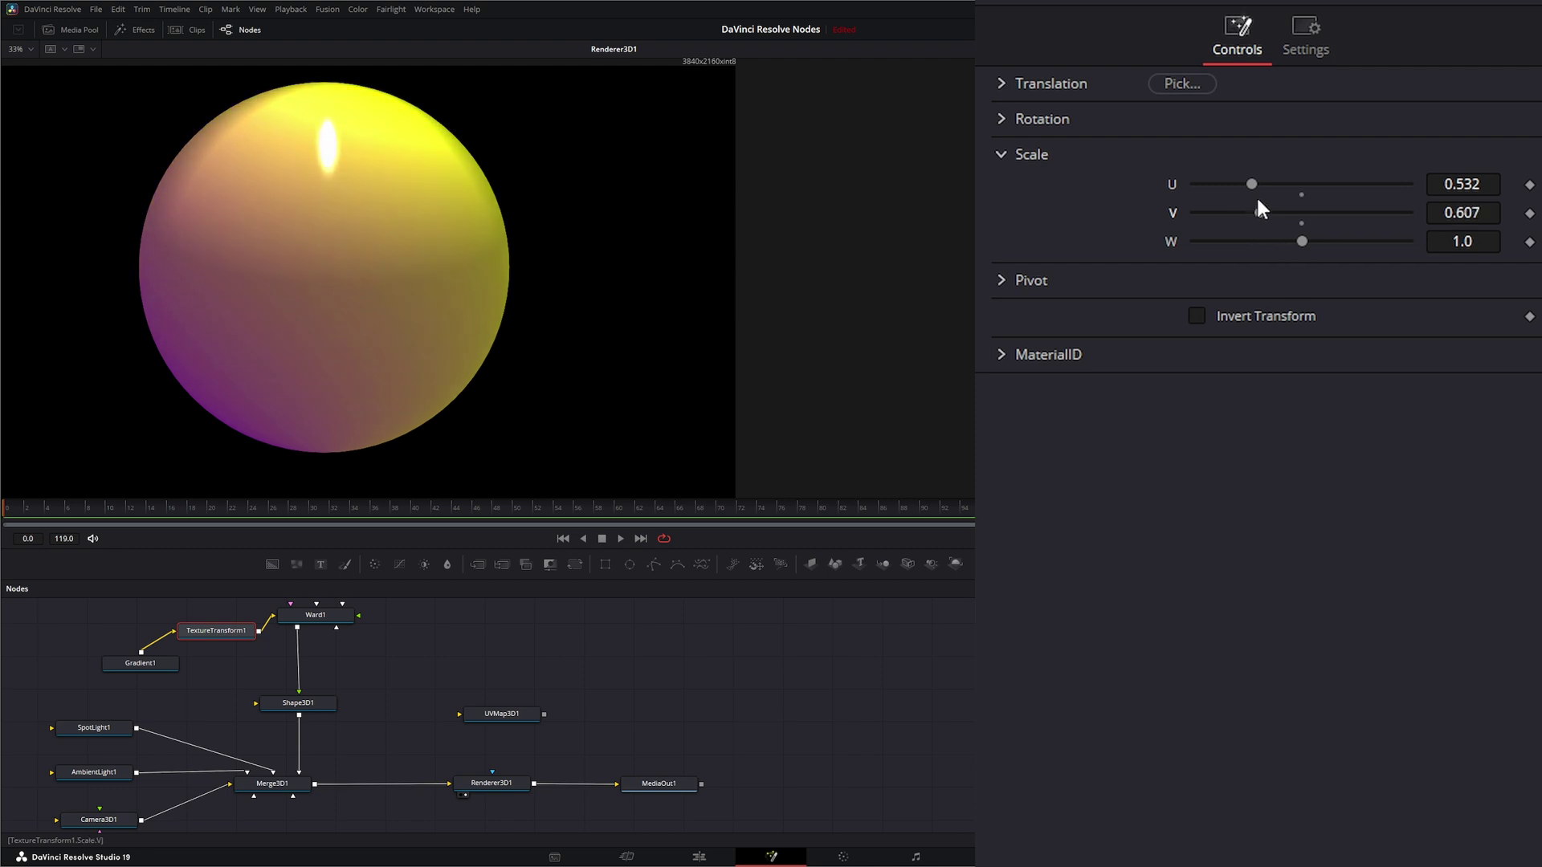
pyautogui.click(1001, 118)
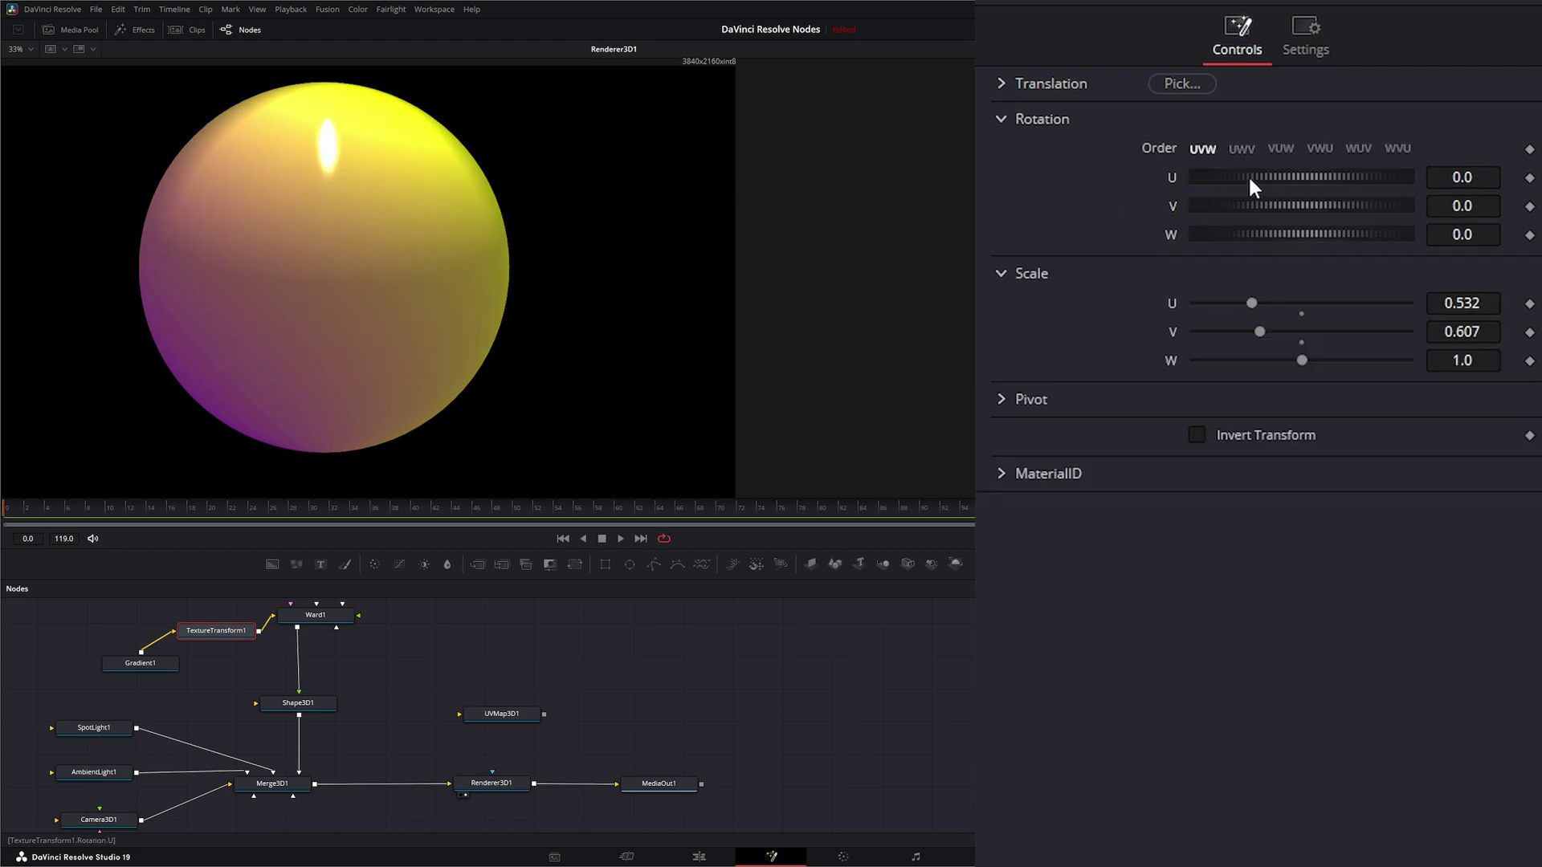
pyautogui.moveTo(1248, 175)
pyautogui.mouseDown()
pyautogui.moveTo(1285, 175)
pyautogui.moveTo(1221, 176)
pyautogui.moveTo(1242, 203)
pyautogui.moveTo(1283, 193)
pyautogui.mouseUp()
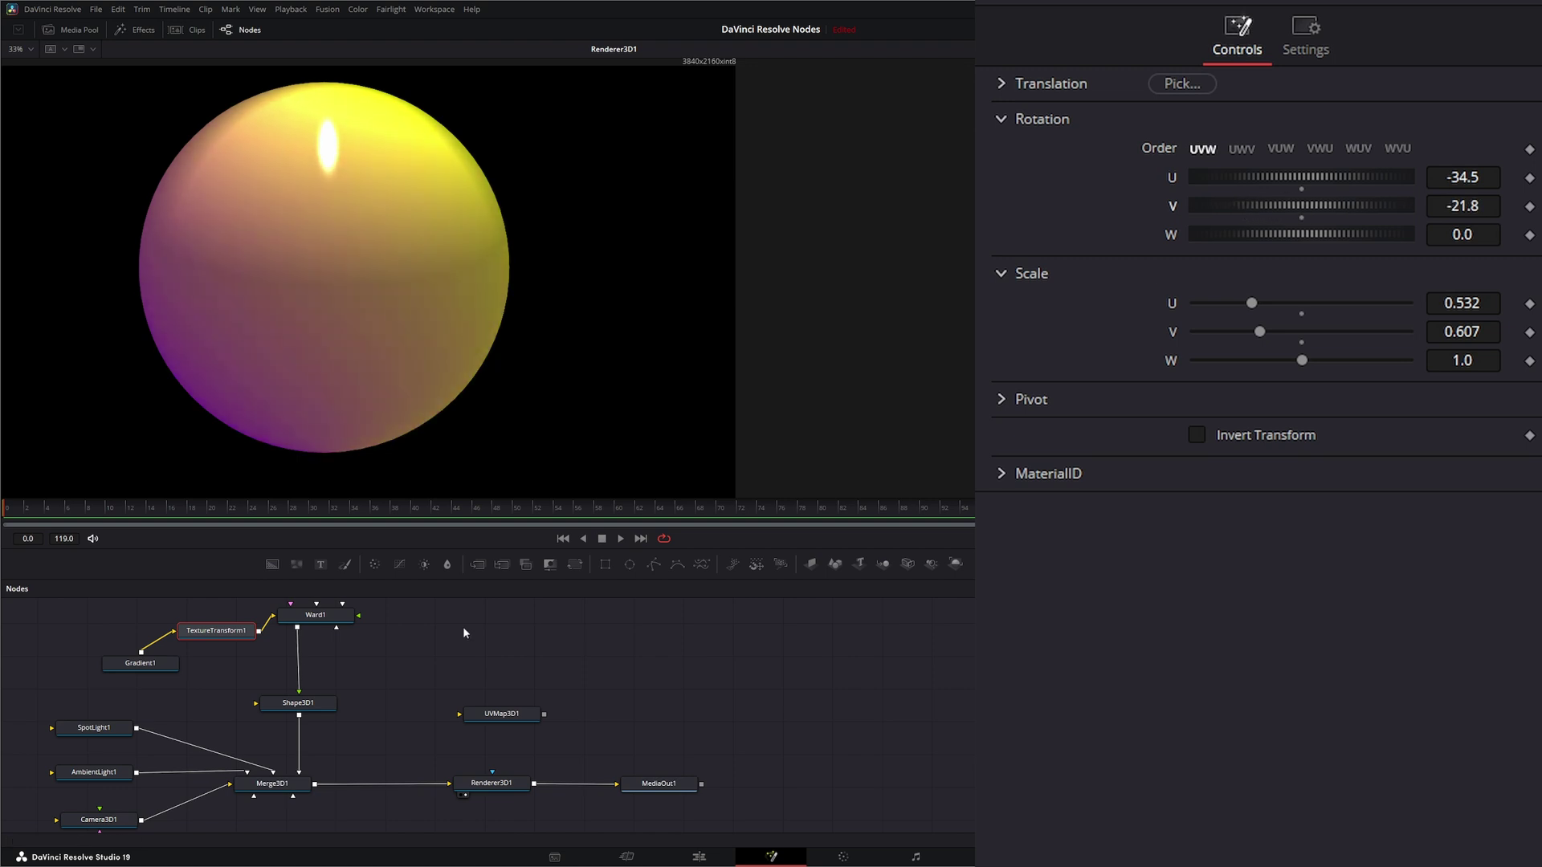
pyautogui.moveTo(226, 640); pyautogui.dragTo(346, 663)
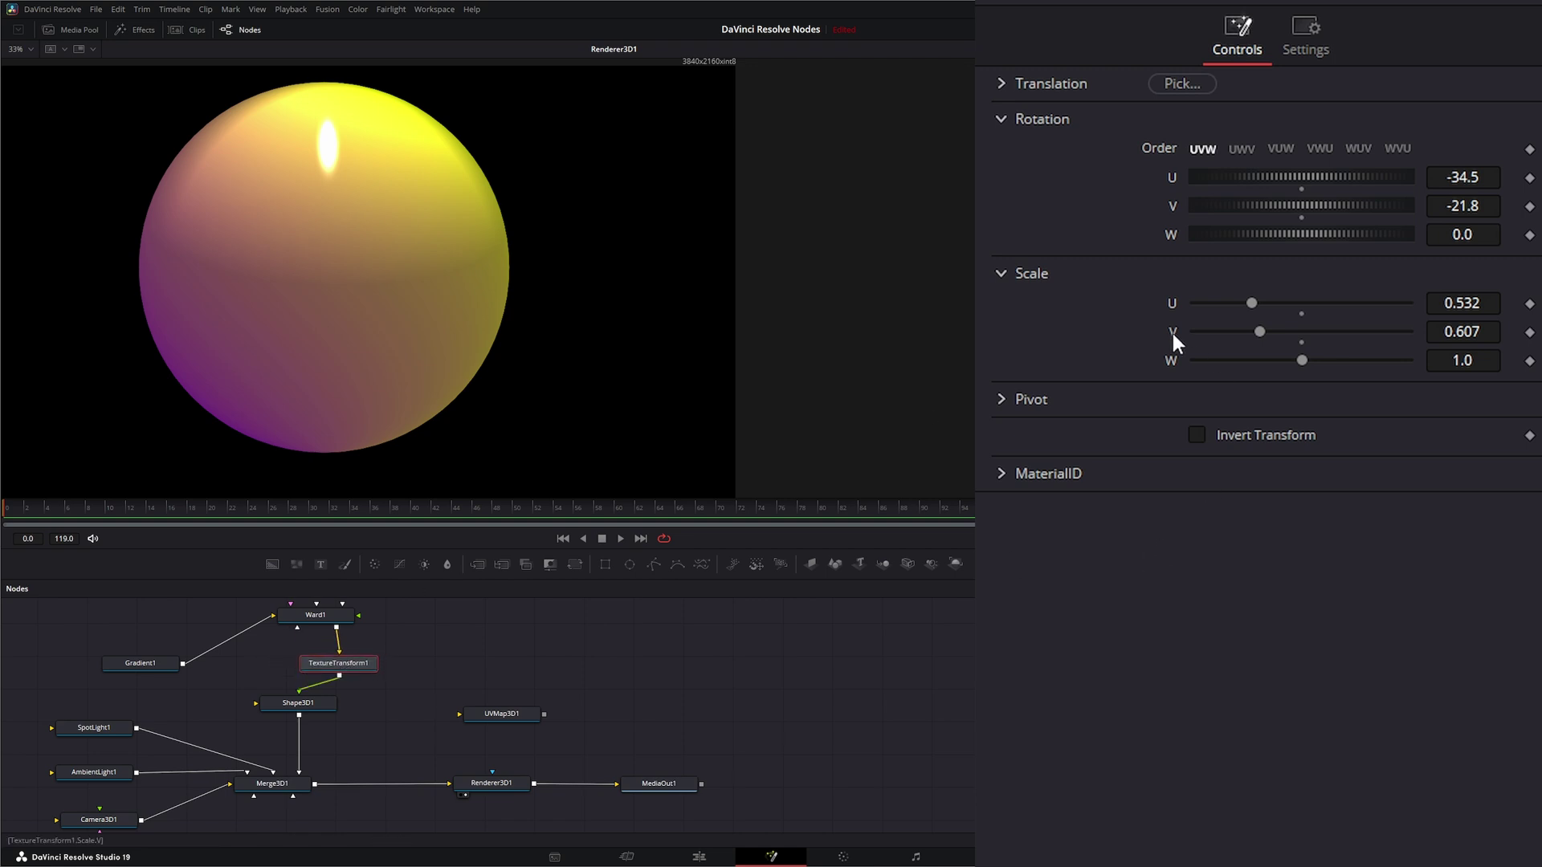
# Shift the texture translation to 0.056/0.53/0.217 along U/V/W
pyautogui.click(999, 83)
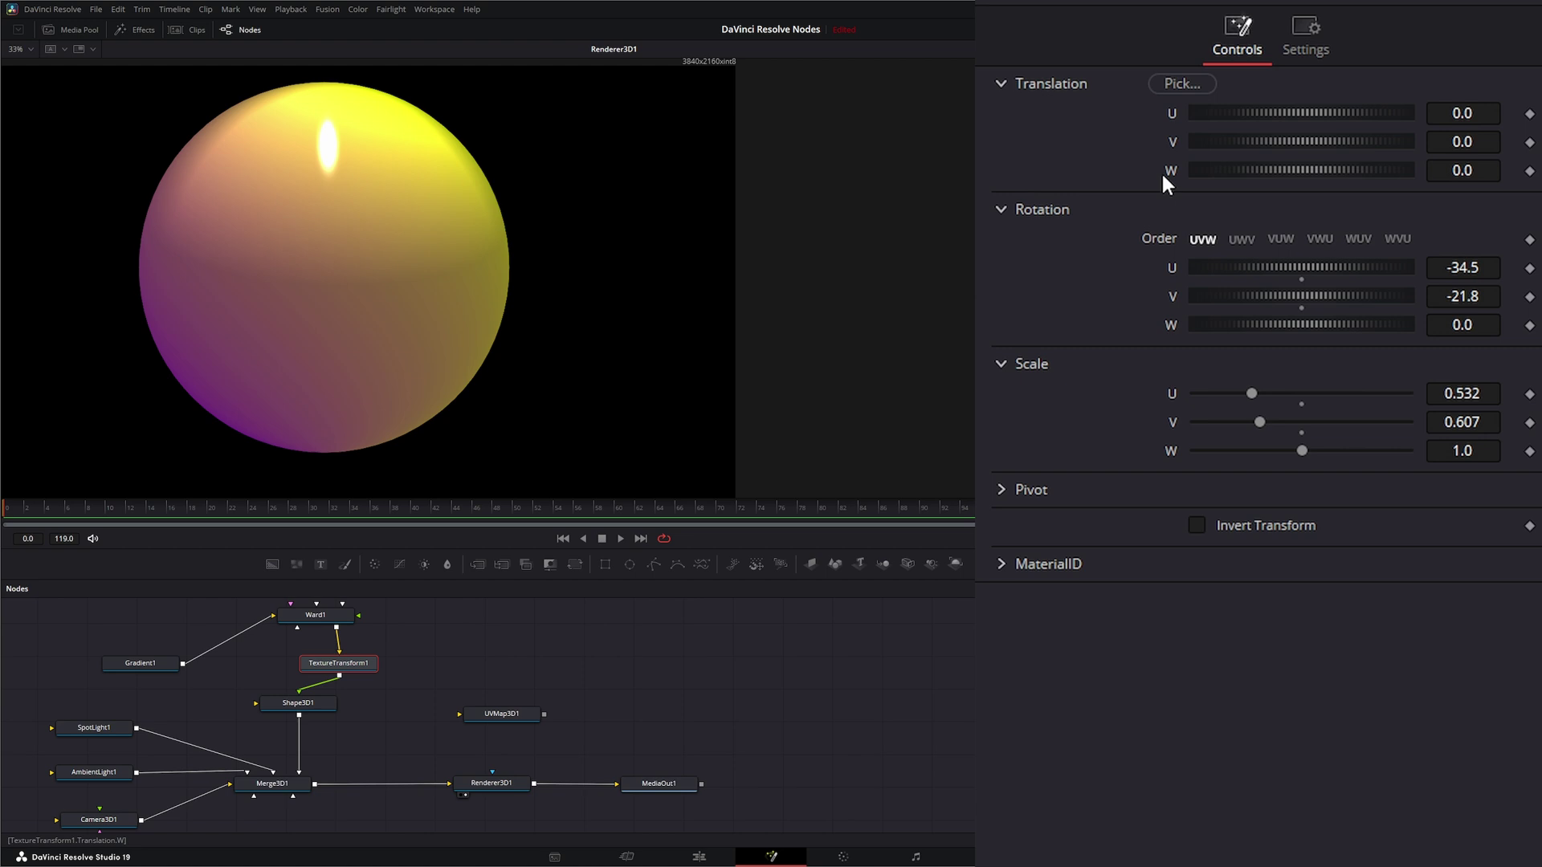
pyautogui.moveTo(1277, 112); pyautogui.dragTo(1391, 157)
pyautogui.moveTo(1295, 170); pyautogui.dragTo(1333, 171)
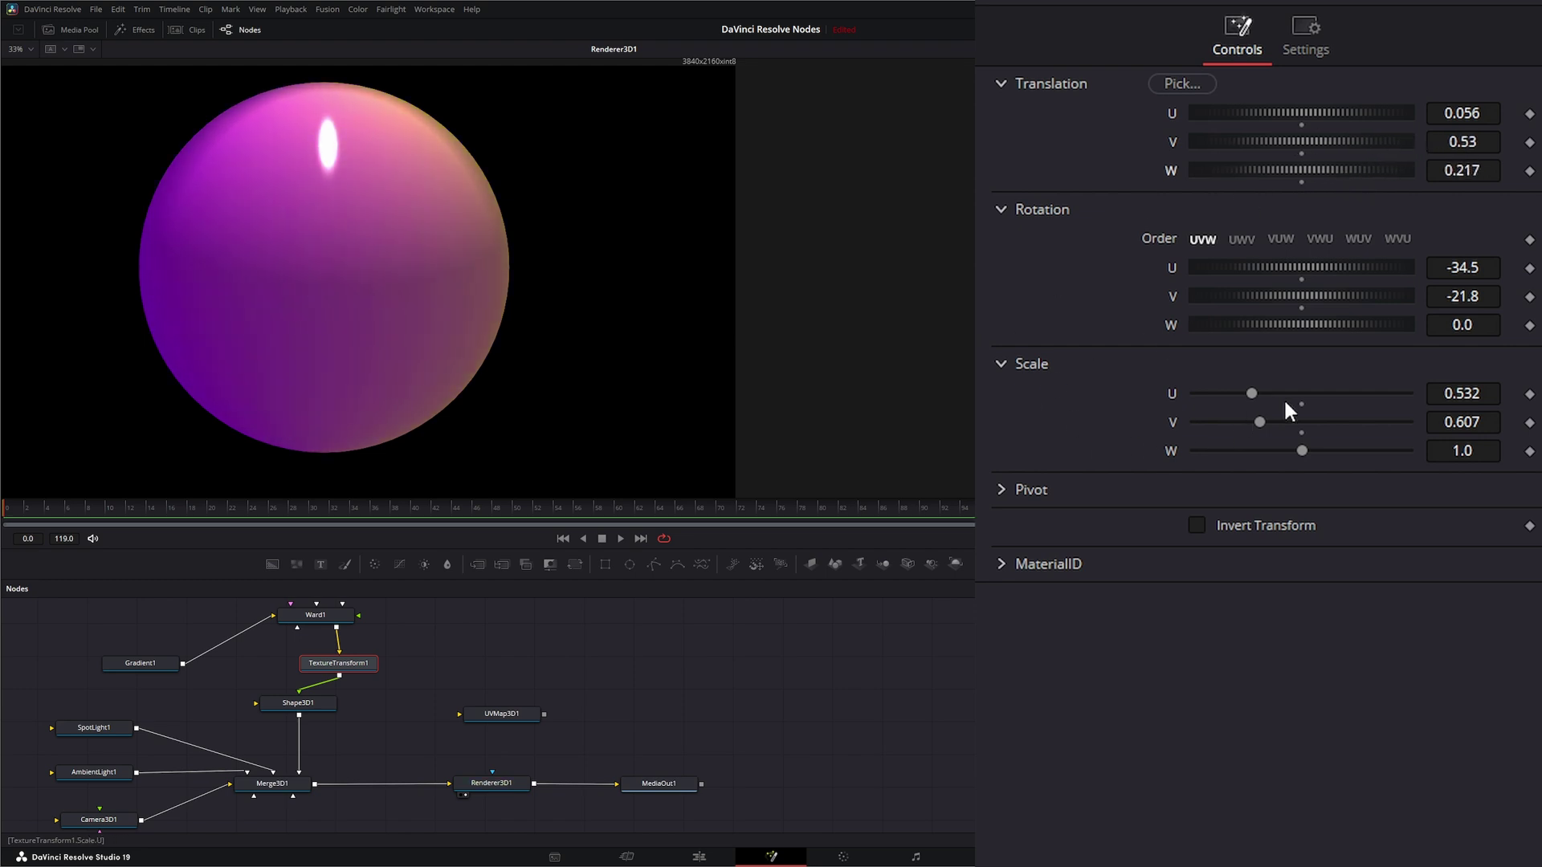
# Scale W down to 0.447, rotate the stripes horizontal, and realign TextureTransform1 and UVMap3D1
pyautogui.moveTo(1306, 447); pyautogui.dragTo(1223, 392)
pyautogui.moveTo(1275, 450); pyautogui.dragTo(1242, 451)
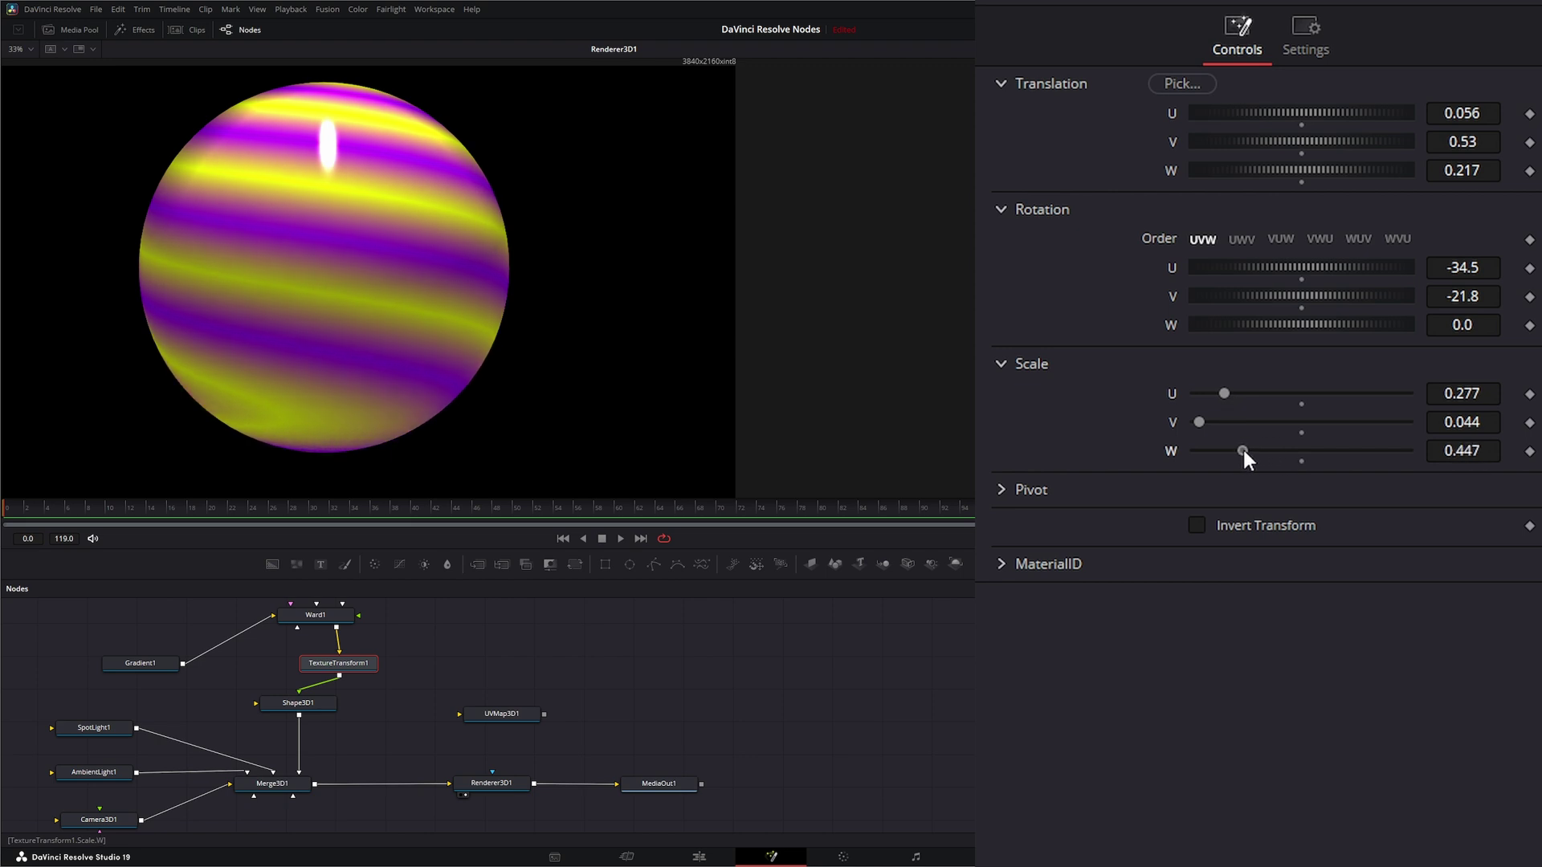
pyautogui.moveTo(1276, 262); pyautogui.dragTo(1353, 324)
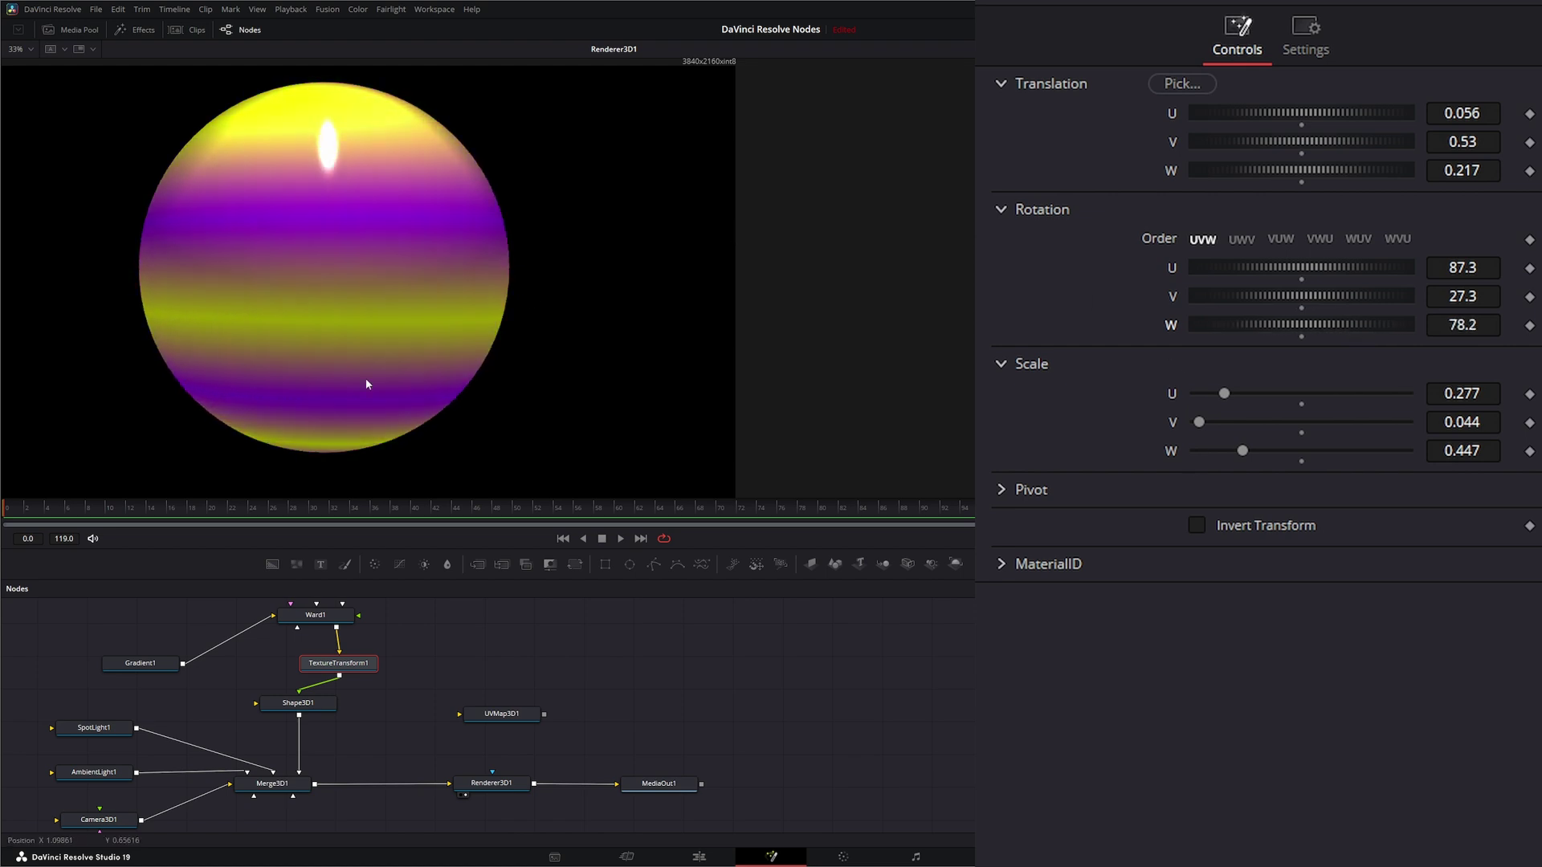
pyautogui.moveTo(340, 667)
pyautogui.mouseDown()
pyautogui.moveTo(318, 661)
pyautogui.moveTo(328, 674)
pyautogui.mouseUp()
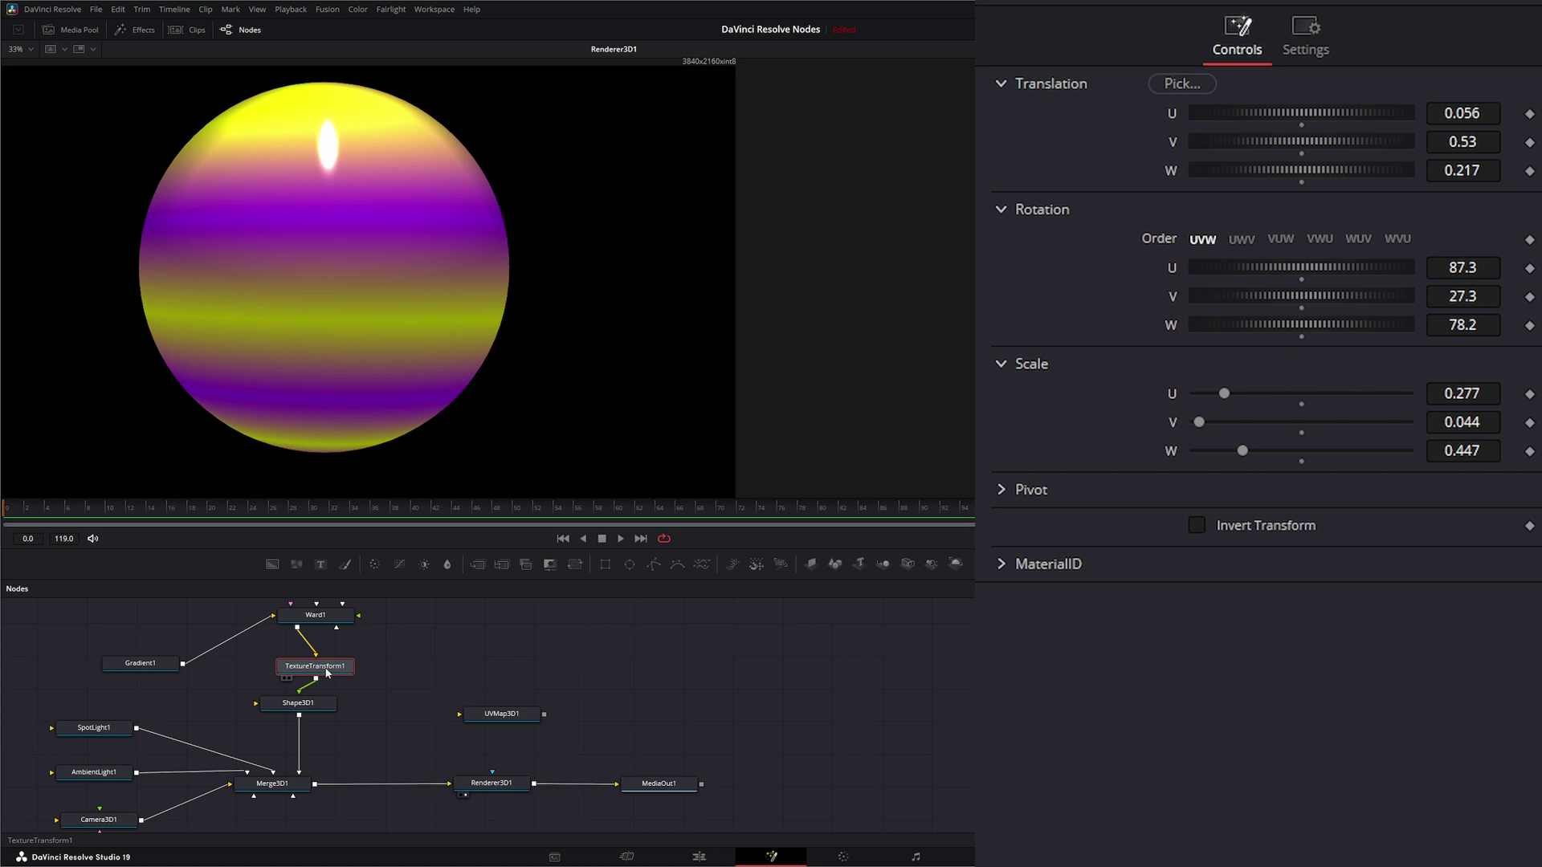
pyautogui.moveTo(497, 727); pyautogui.dragTo(467, 673)
# Move UVMap3D1 aside and line up Gradient1, TextureTransform1 and Ward1 in a neat row
pyautogui.click(517, 703)
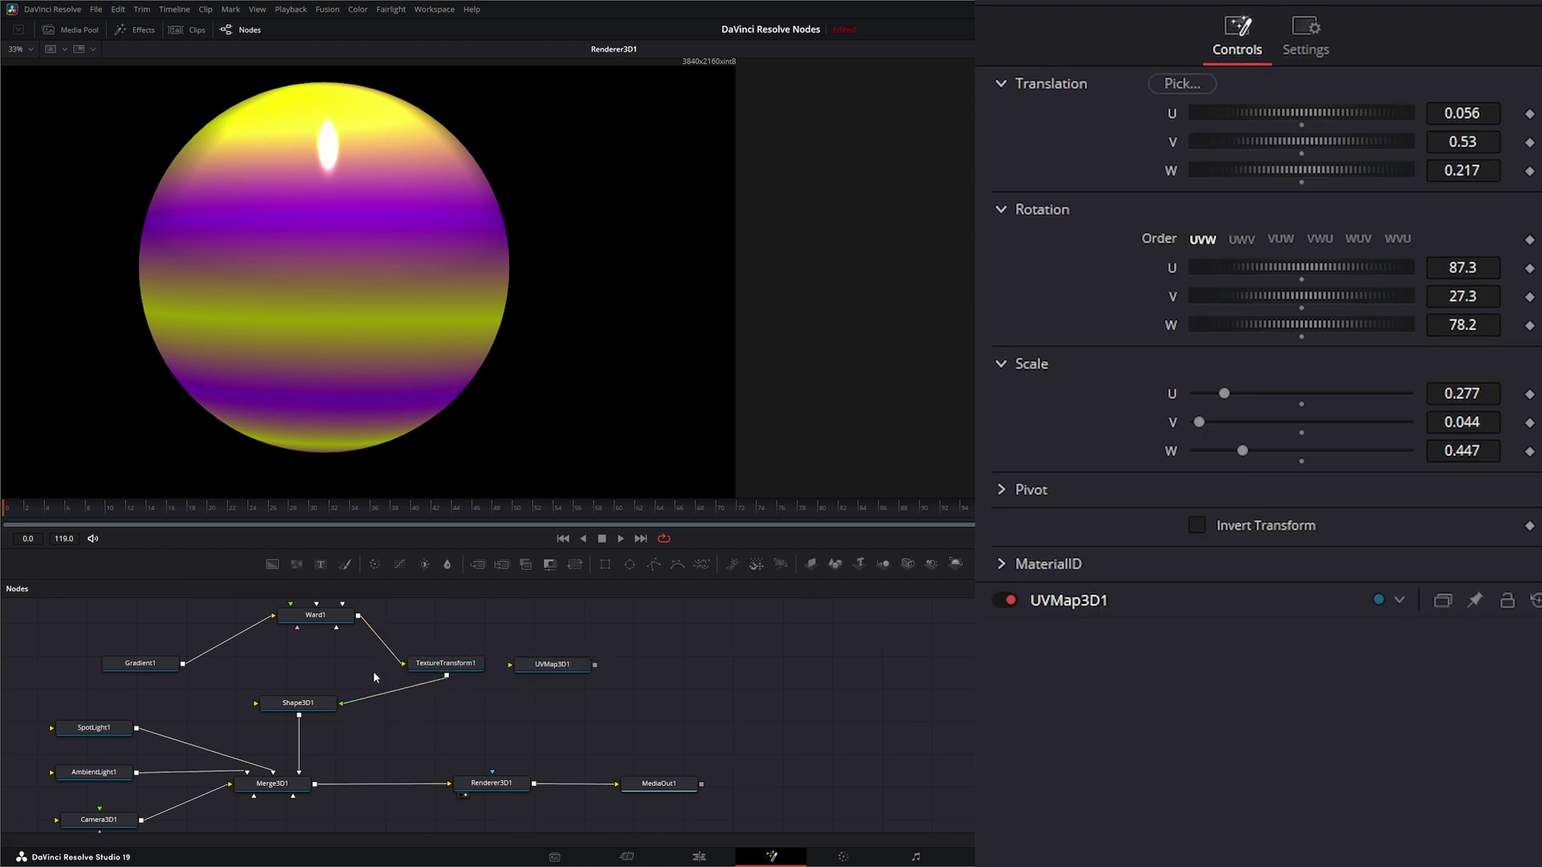
pyautogui.click(539, 667)
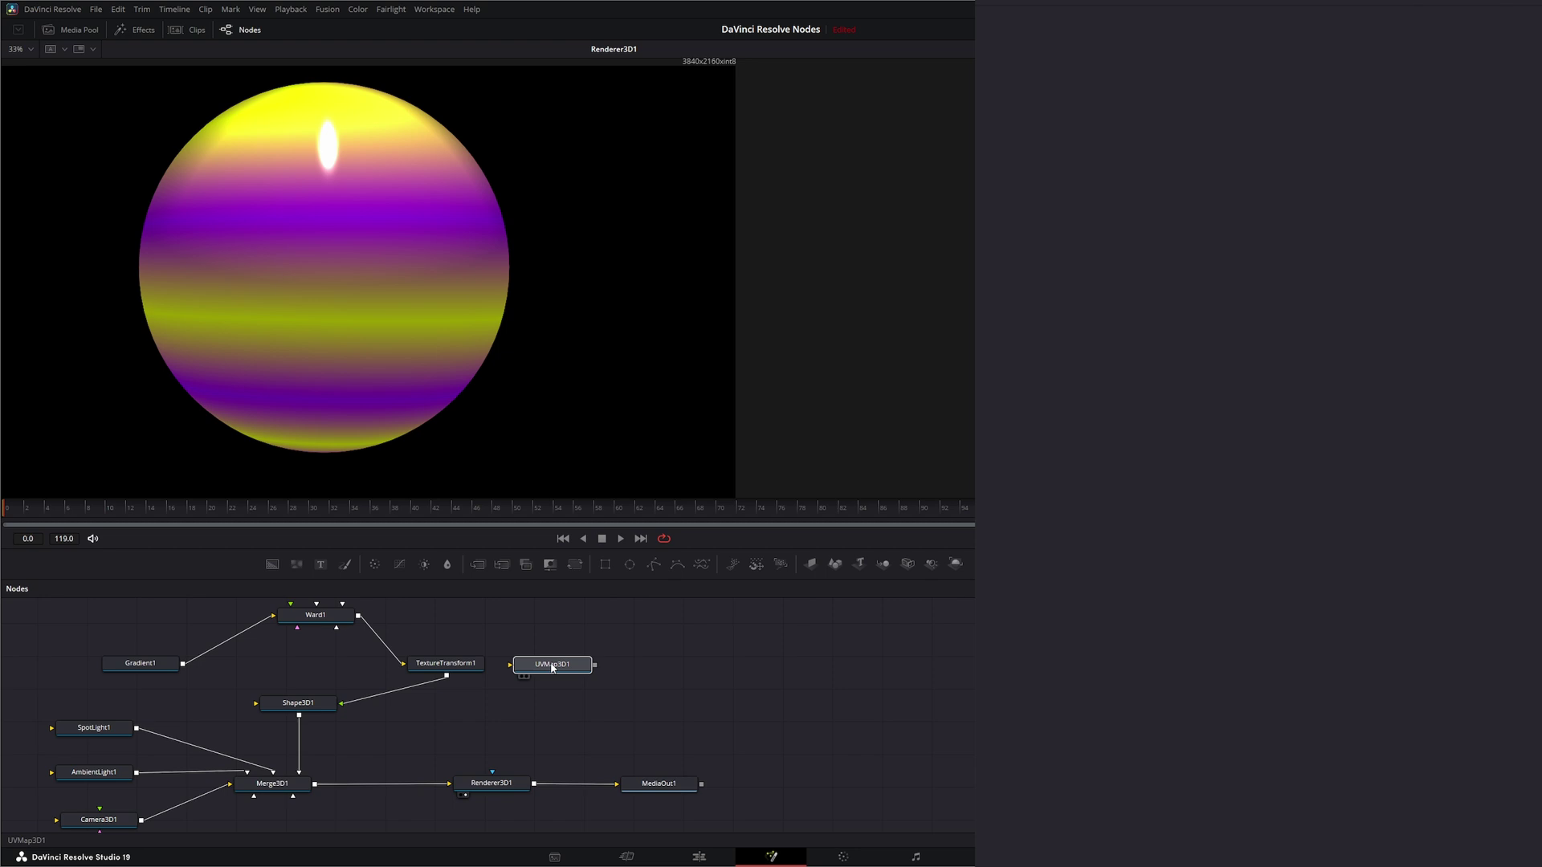
pyautogui.moveTo(539, 669); pyautogui.dragTo(611, 713)
pyautogui.moveTo(446, 671); pyautogui.dragTo(305, 668)
pyautogui.moveTo(162, 673); pyautogui.dragTo(155, 661)
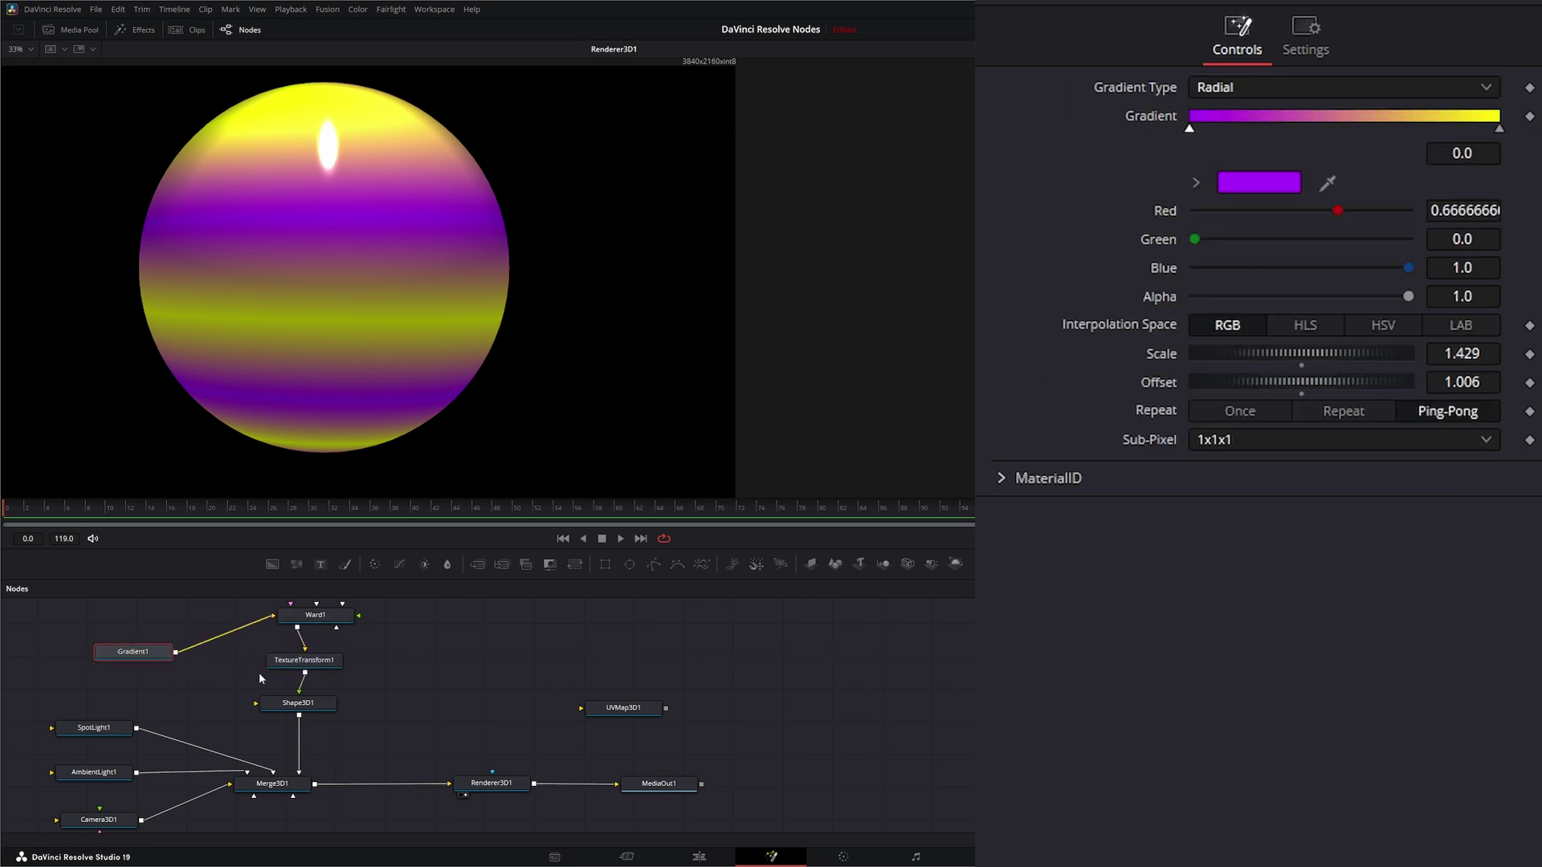
pyautogui.moveTo(316, 664); pyautogui.dragTo(238, 636)
pyautogui.moveTo(141, 656); pyautogui.dragTo(100, 640)
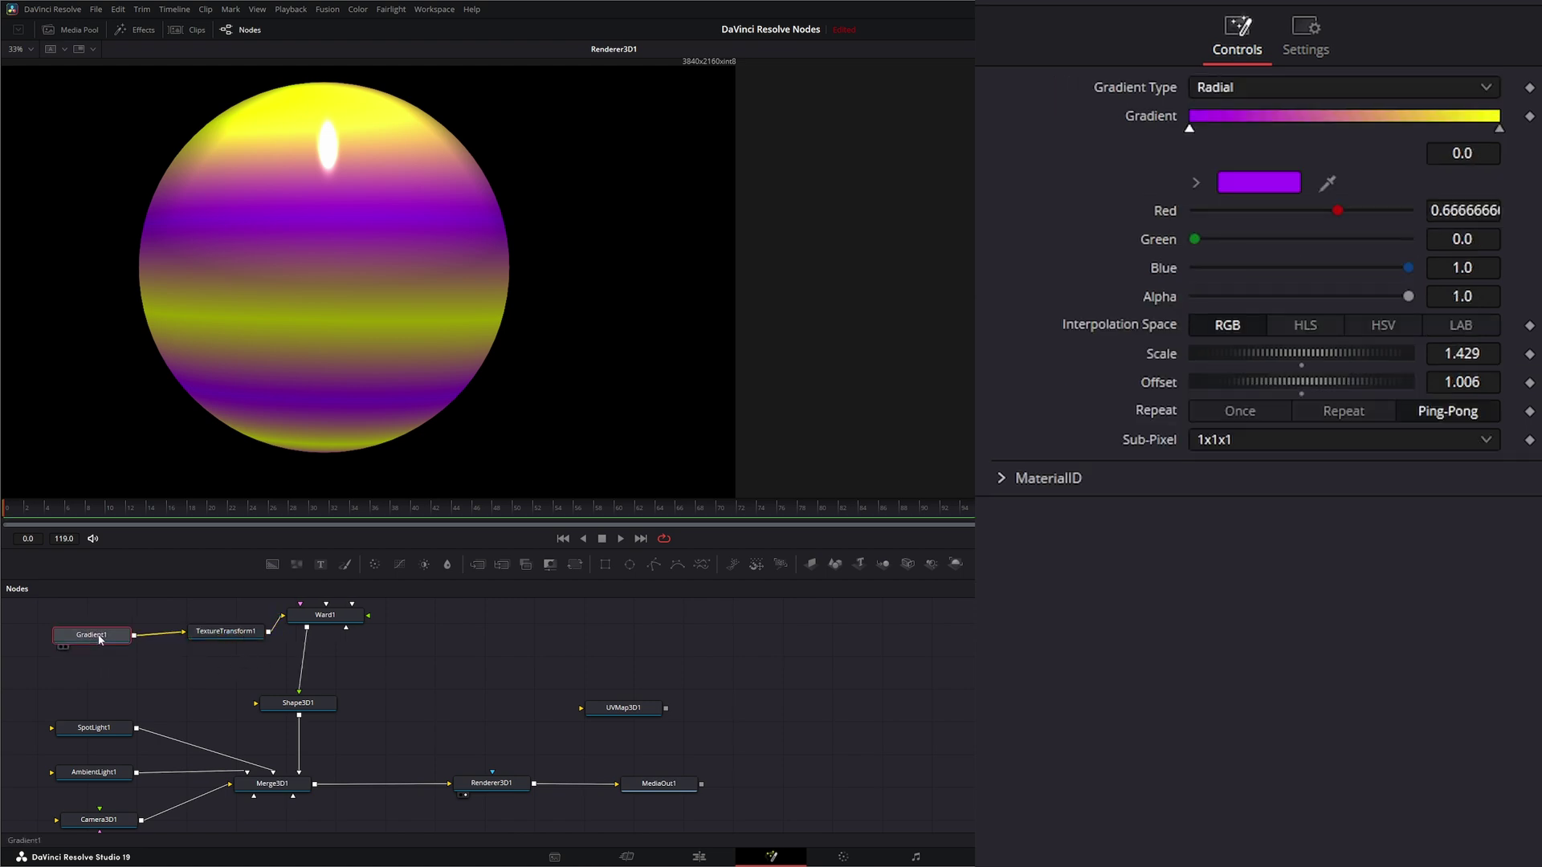